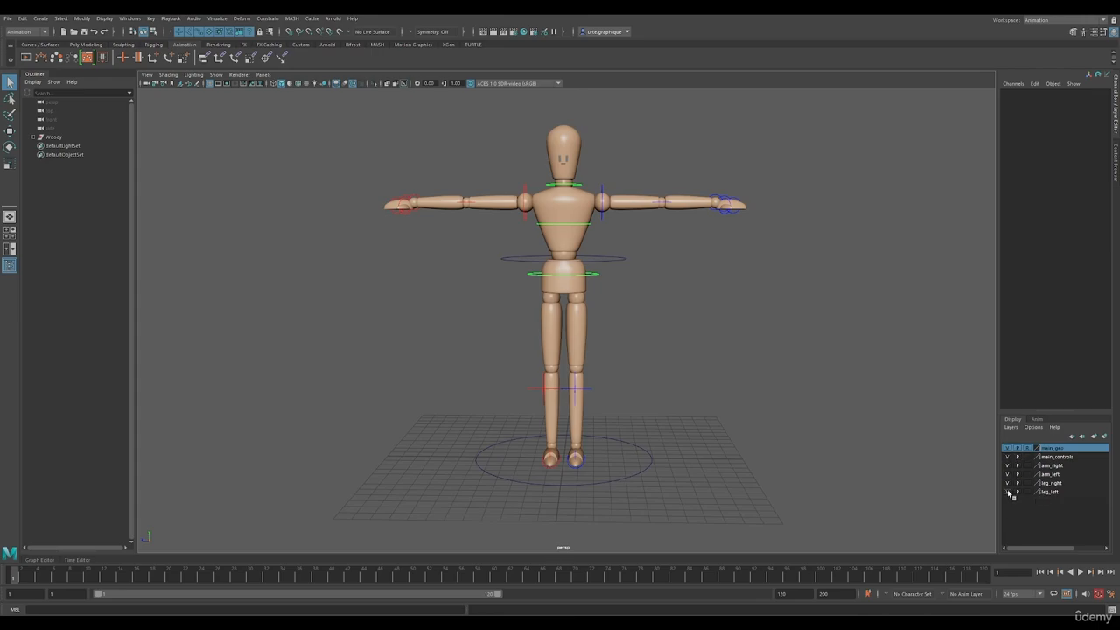
Check the leg_left, leg_right, arm_left and arm_right display layers by hiding and reshowing them
click(1008, 492)
click(1008, 483)
click(1008, 483)
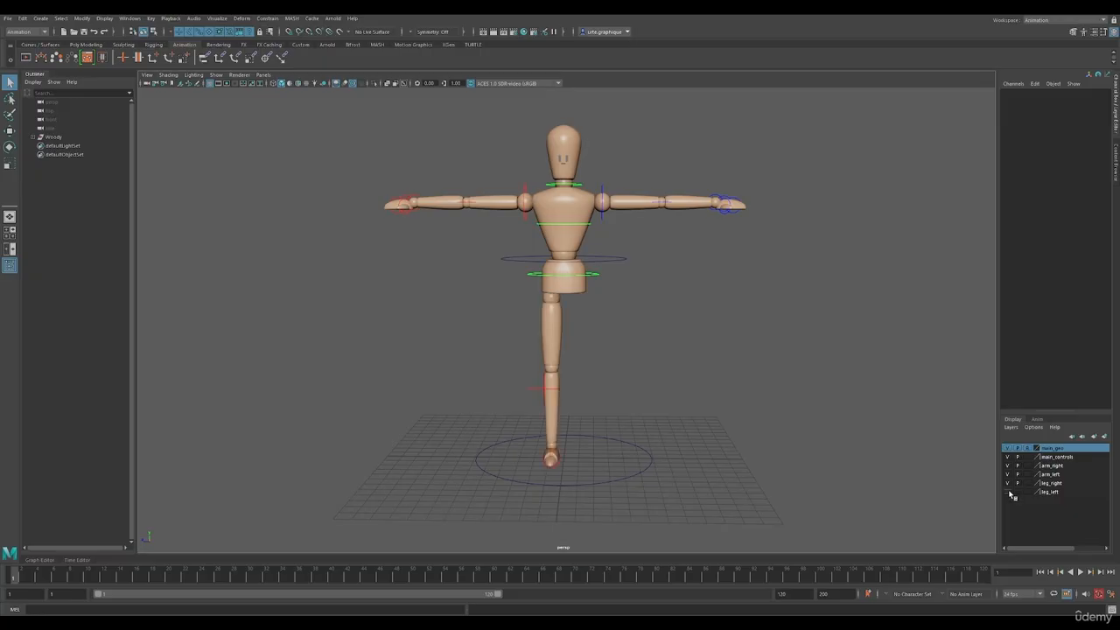
click(1008, 492)
click(1008, 474)
click(1008, 466)
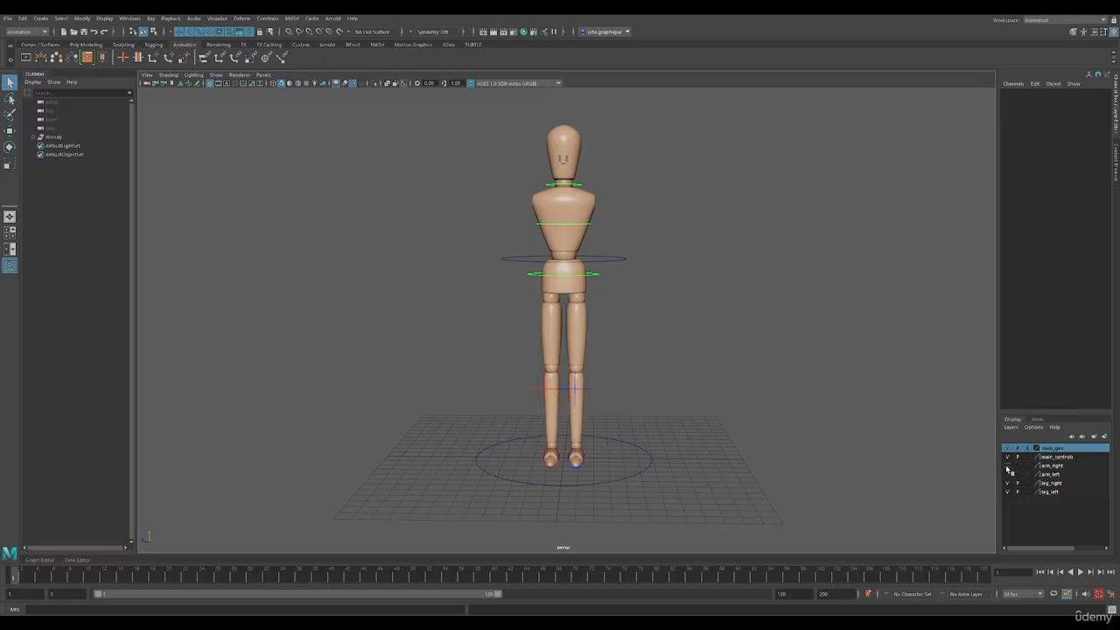
click(1008, 466)
click(1008, 474)
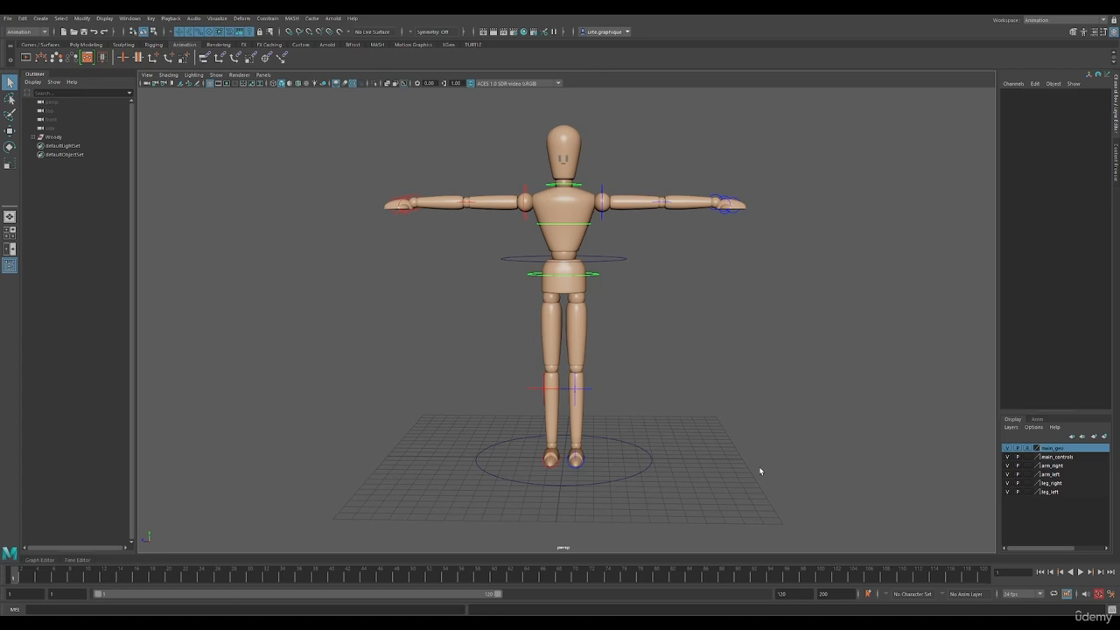
Set the animation end time to frame 25
drag(837, 595, 806, 598)
text(3)
key(Return)
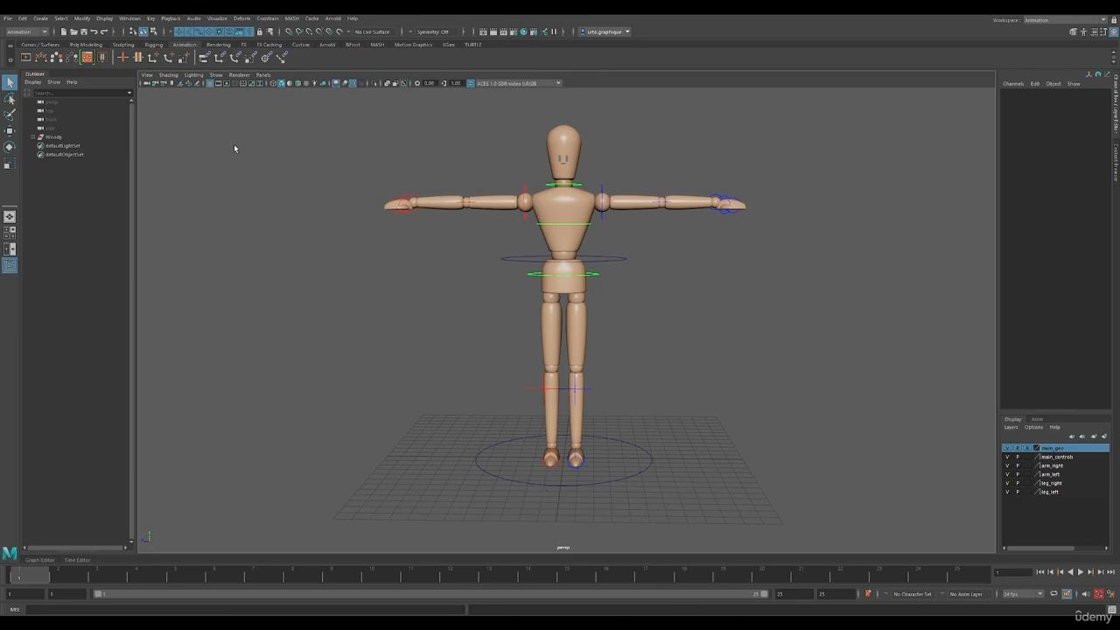
Disable viewport selection of handles, joints, surfaces, deformations, dynamics and rendering objects, keeping curves and miscellaneous objects selectable
click(180, 32)
click(191, 33)
click(209, 33)
click(219, 35)
click(230, 33)
click(240, 34)
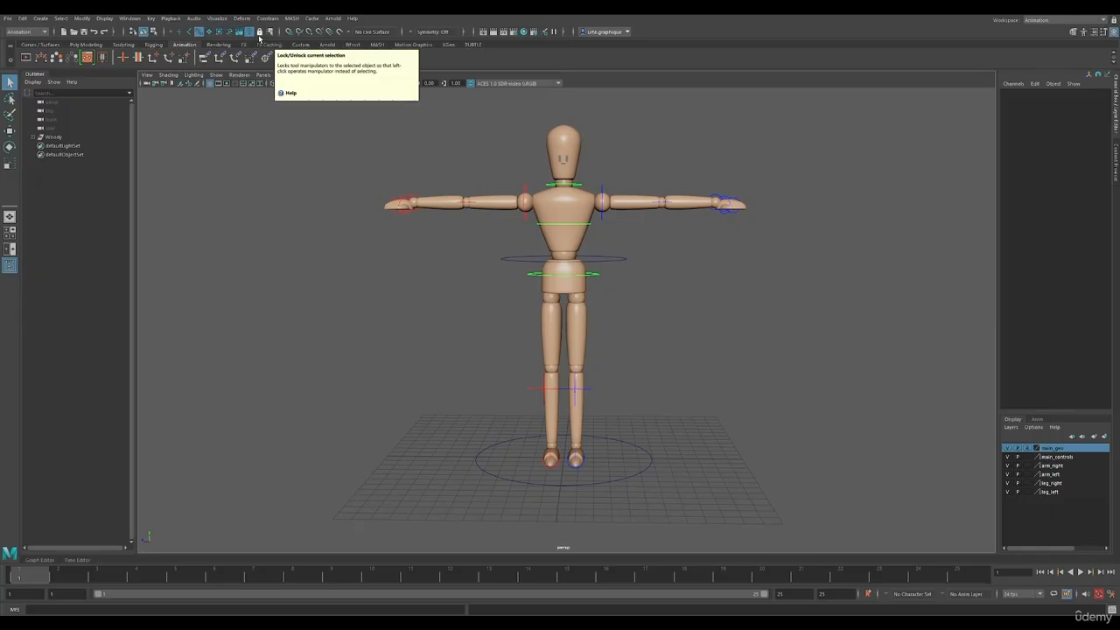
Create a display layer named knees from the right and left knee controls
click(548, 391)
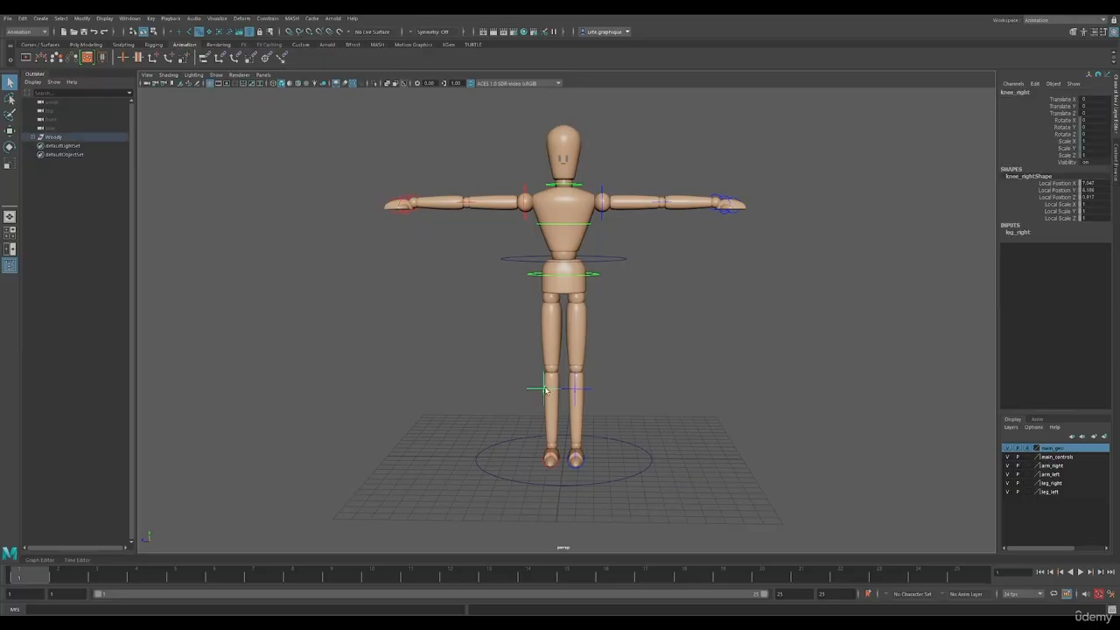
click(577, 391)
click(543, 392)
click(1104, 436)
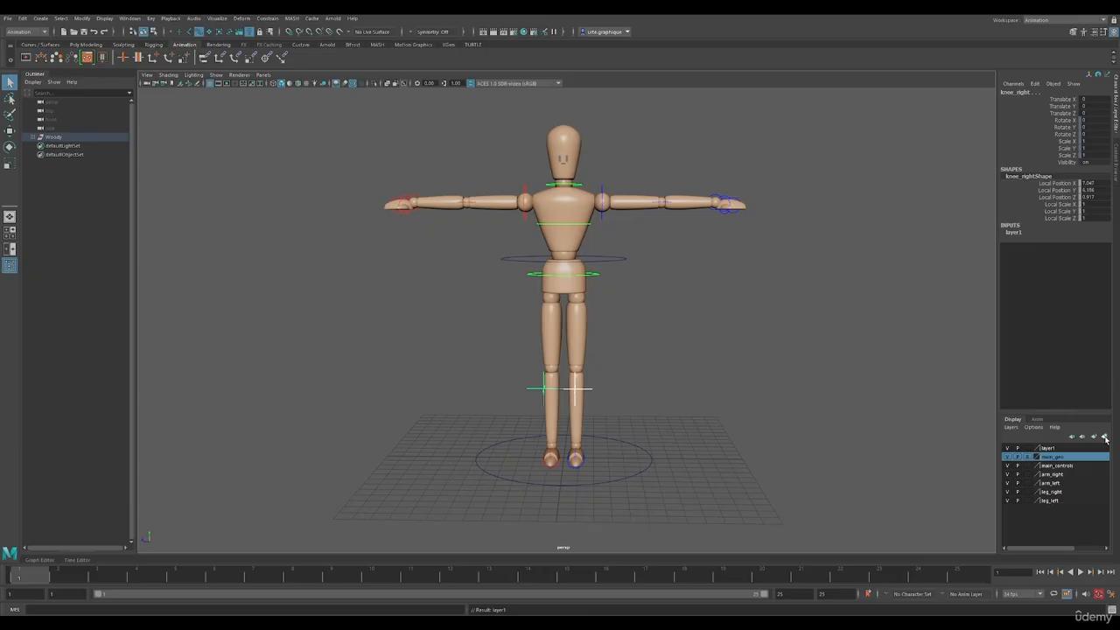
double_click(1048, 448)
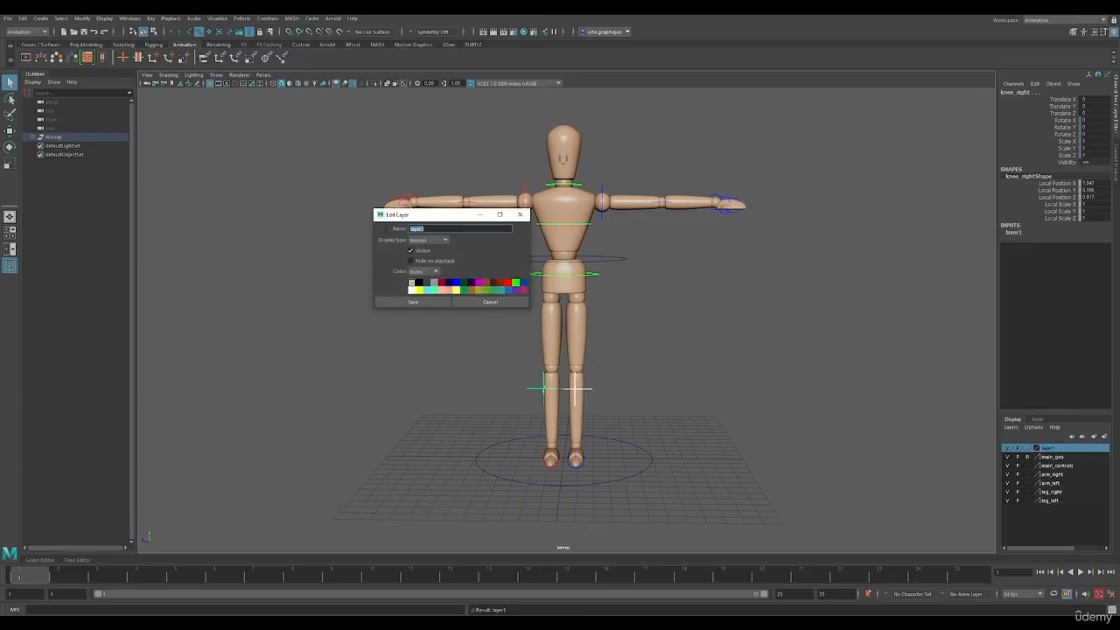
text(knees)
click(427, 303)
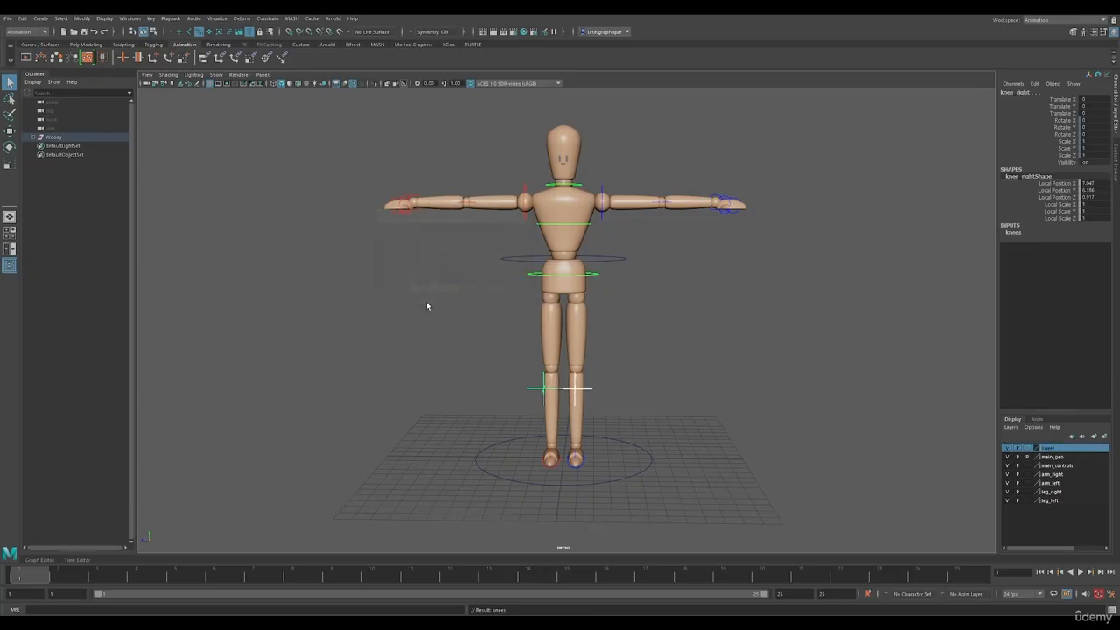
Hide the knees layer and disable viewport selection of miscellaneous objects
click(1008, 448)
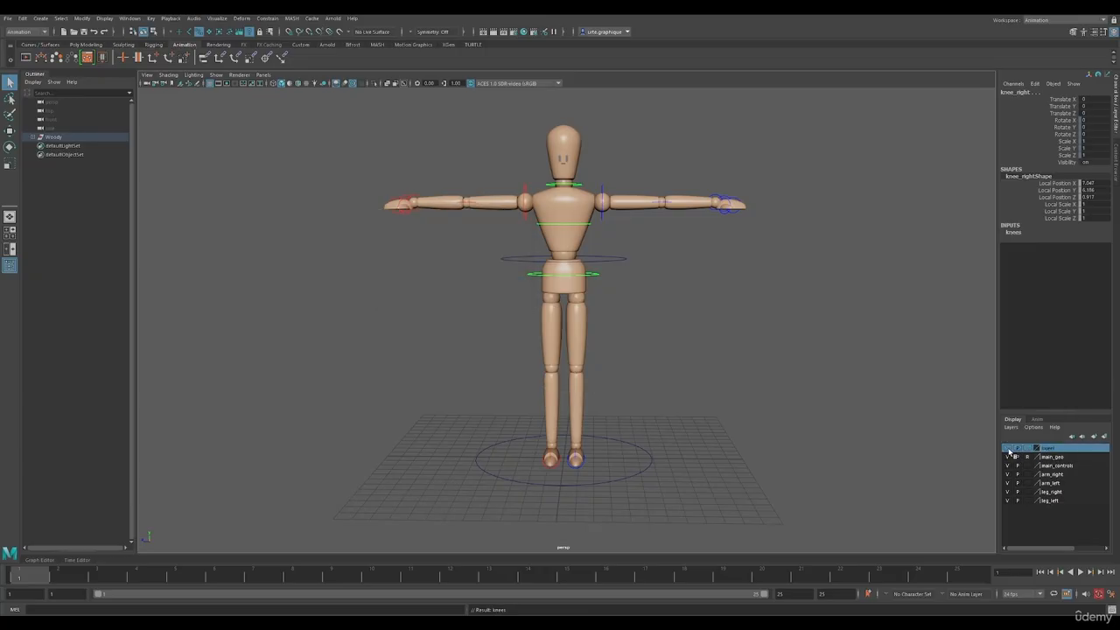
click(250, 33)
Review the Time Slider playback settings and the Animation preferences, including default tangents, and save the preferences
click(1112, 593)
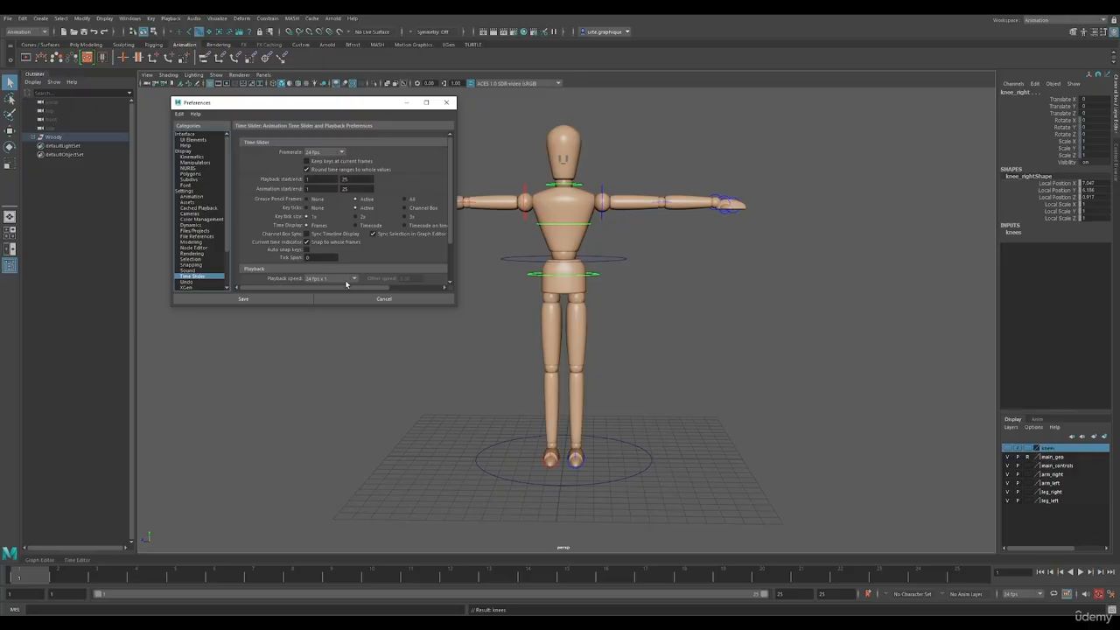
scroll(357, 267, down, 3)
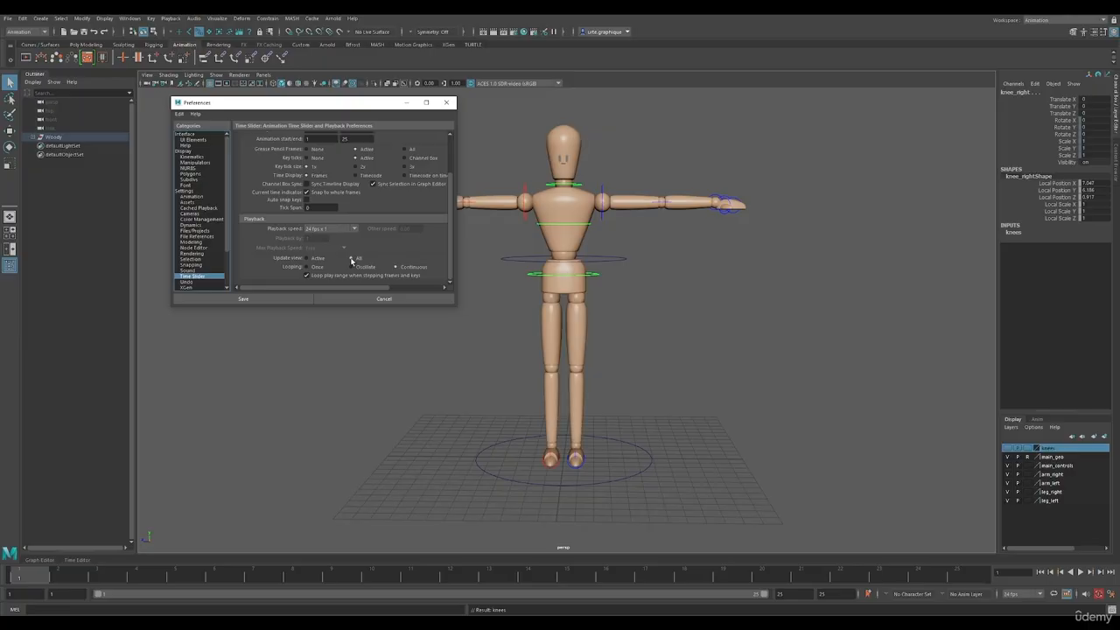
click(193, 196)
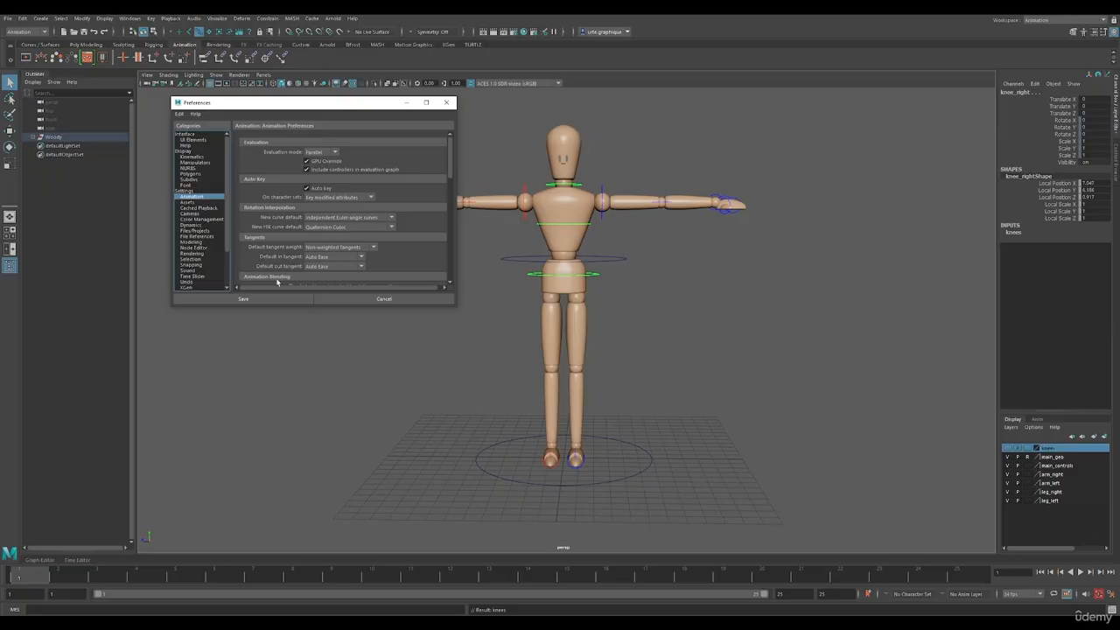
click(256, 300)
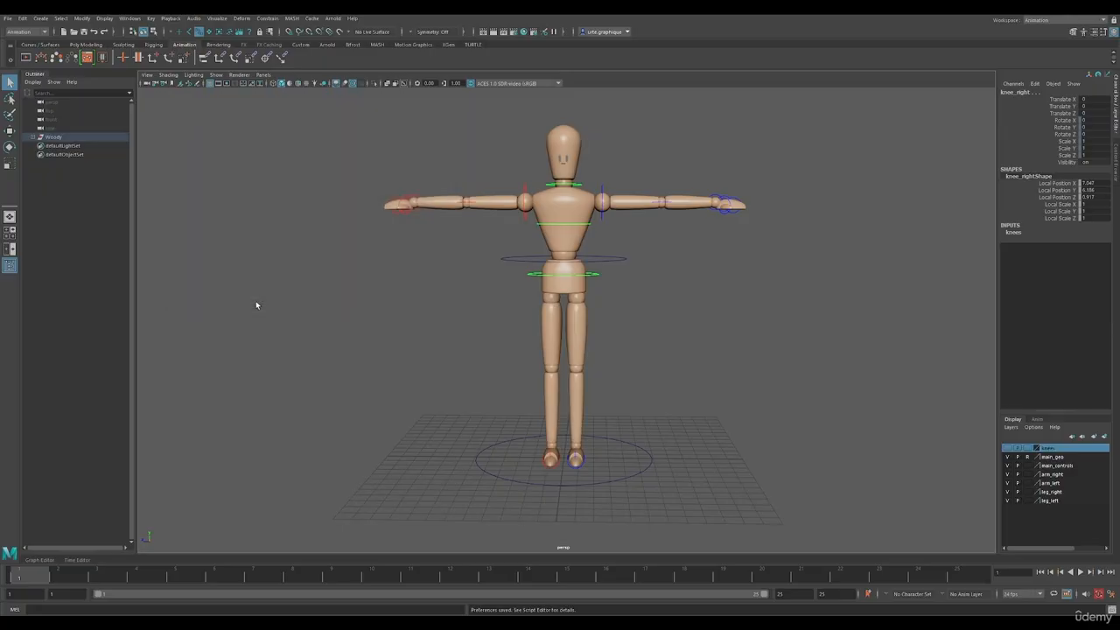
Limit the perspective view to displaying only NURBS curves and polygons
click(216, 75)
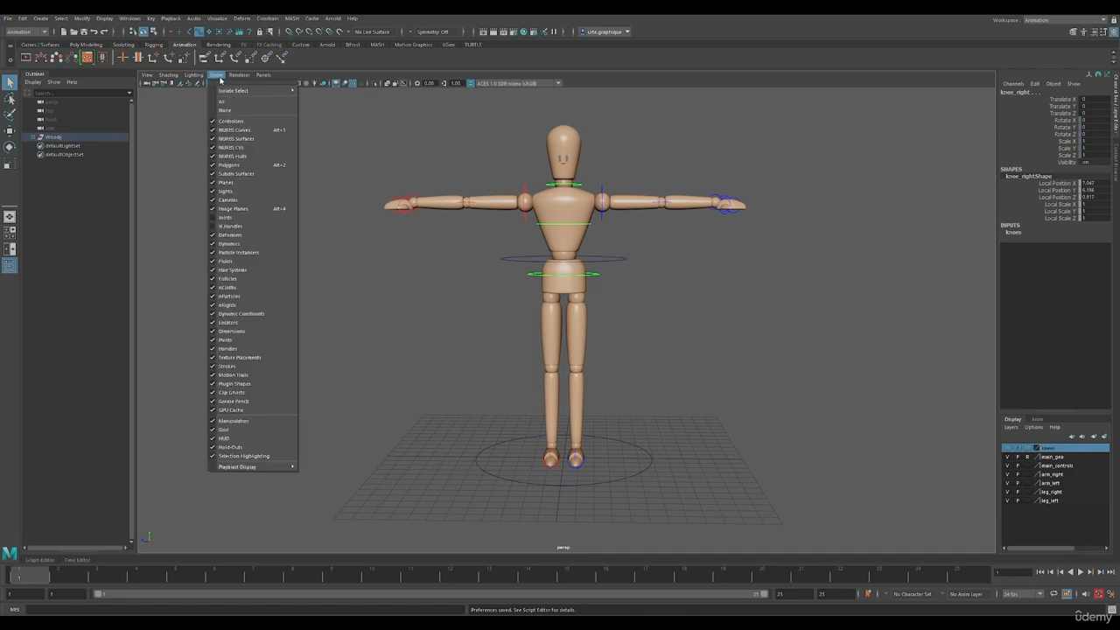
click(225, 111)
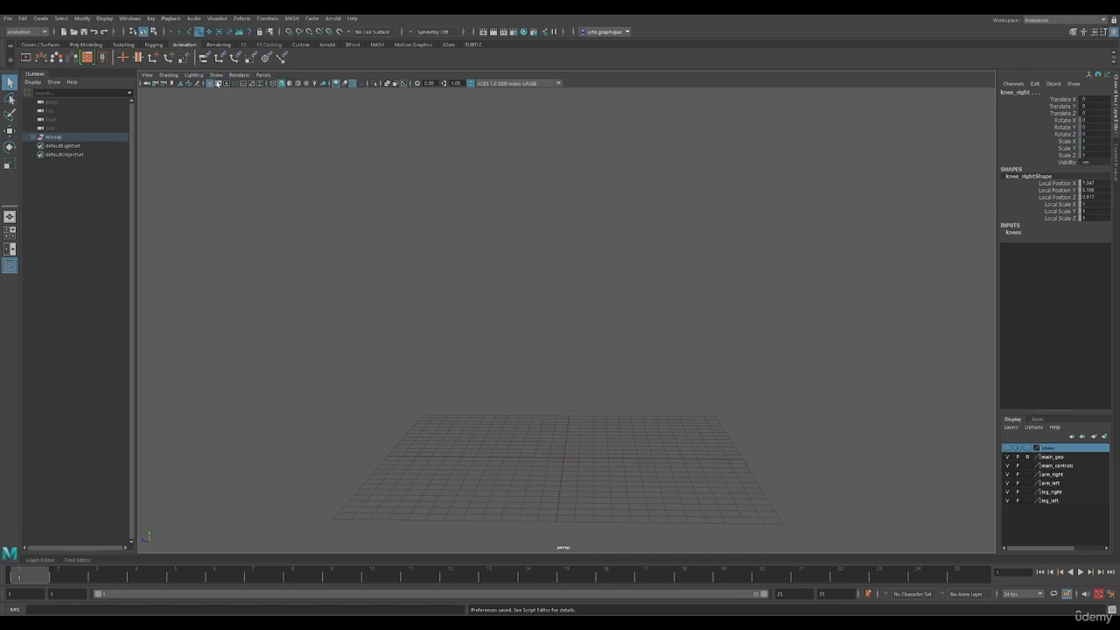
click(216, 76)
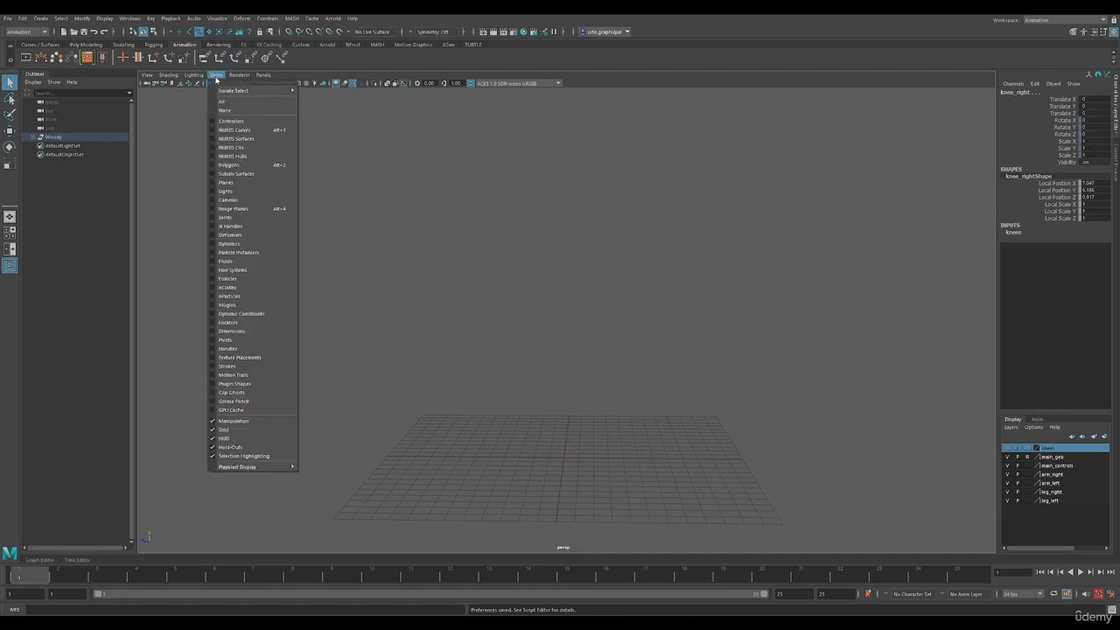
click(254, 130)
click(216, 76)
click(230, 162)
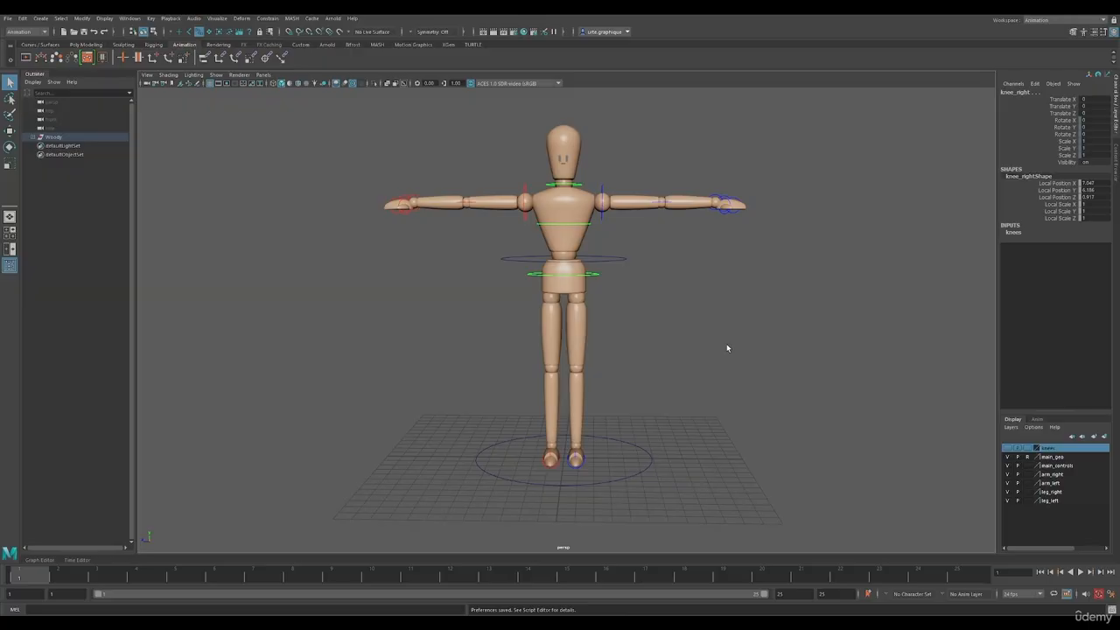
Switch to the four-view layout and frame the character in the front and side views
click(11, 234)
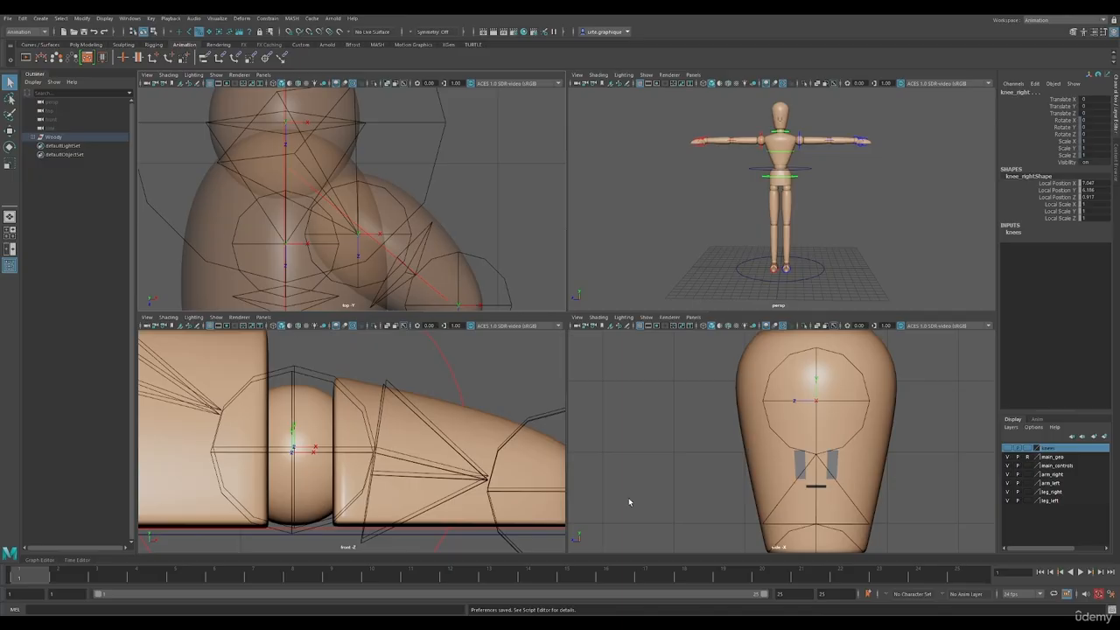
scroll(366, 403, down, 10)
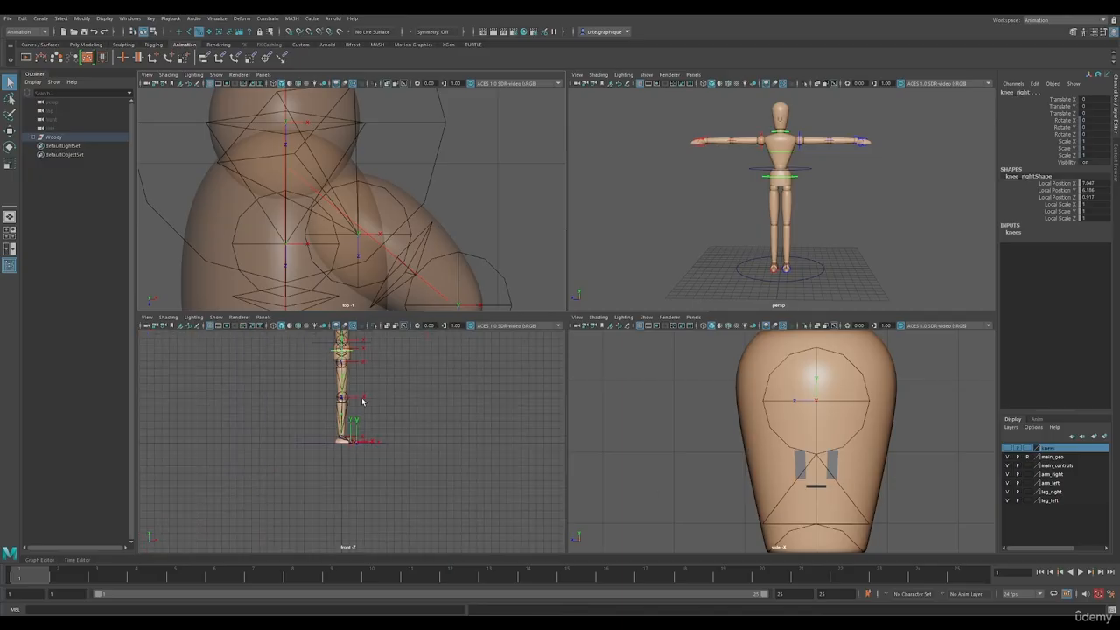
scroll(348, 375, down, 2)
scroll(799, 430, down, 8)
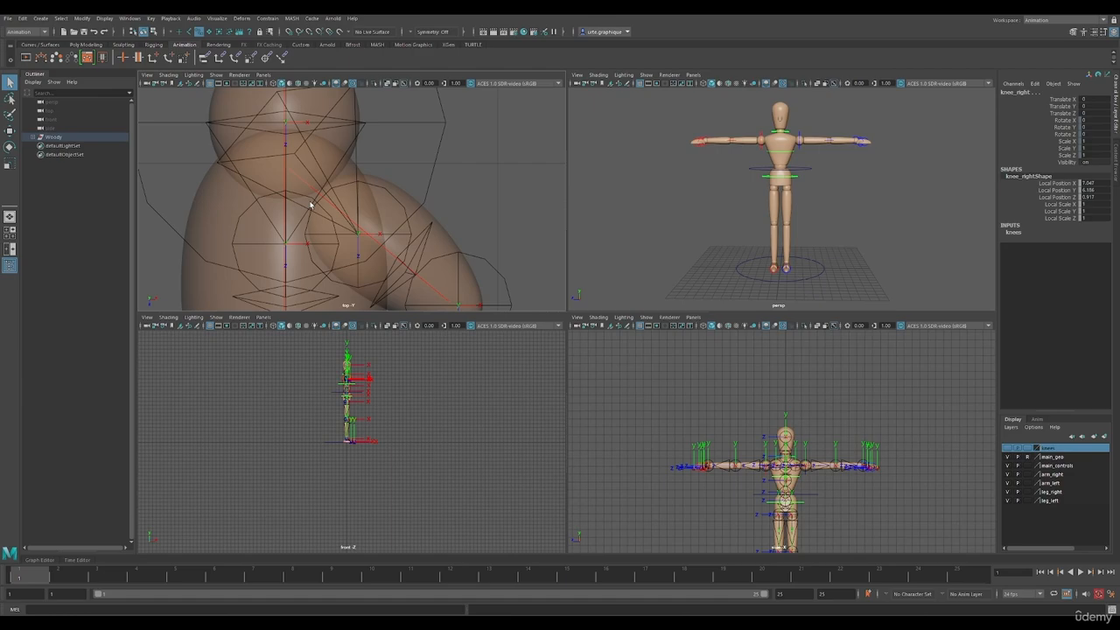
Replace the top view with a new orthographic Back view and frame the whole character in it
click(262, 75)
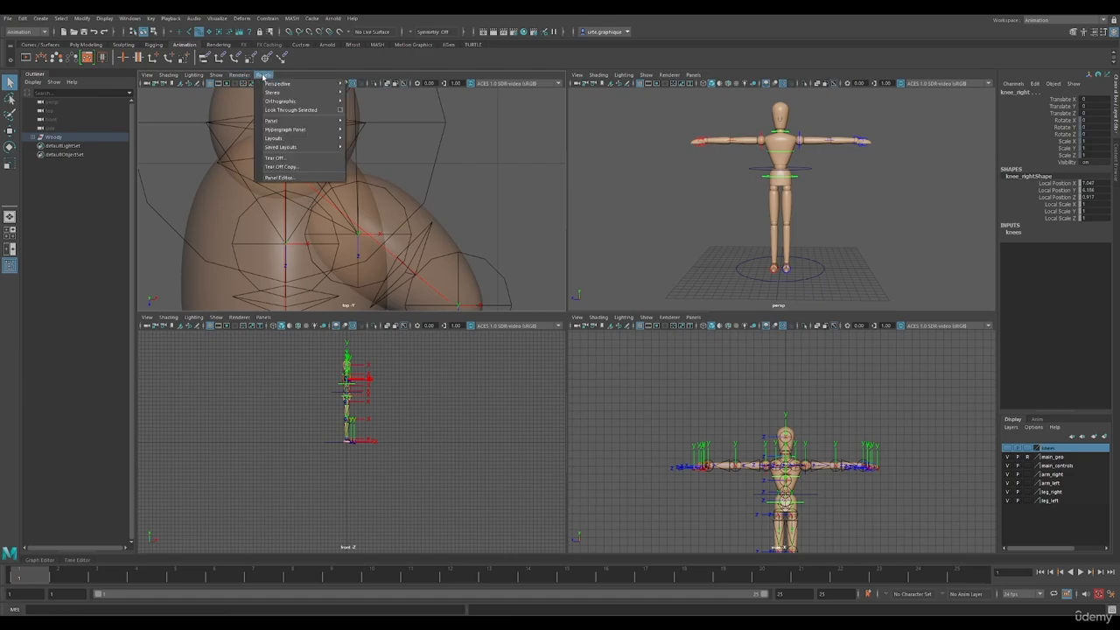
mouse_move(276, 103)
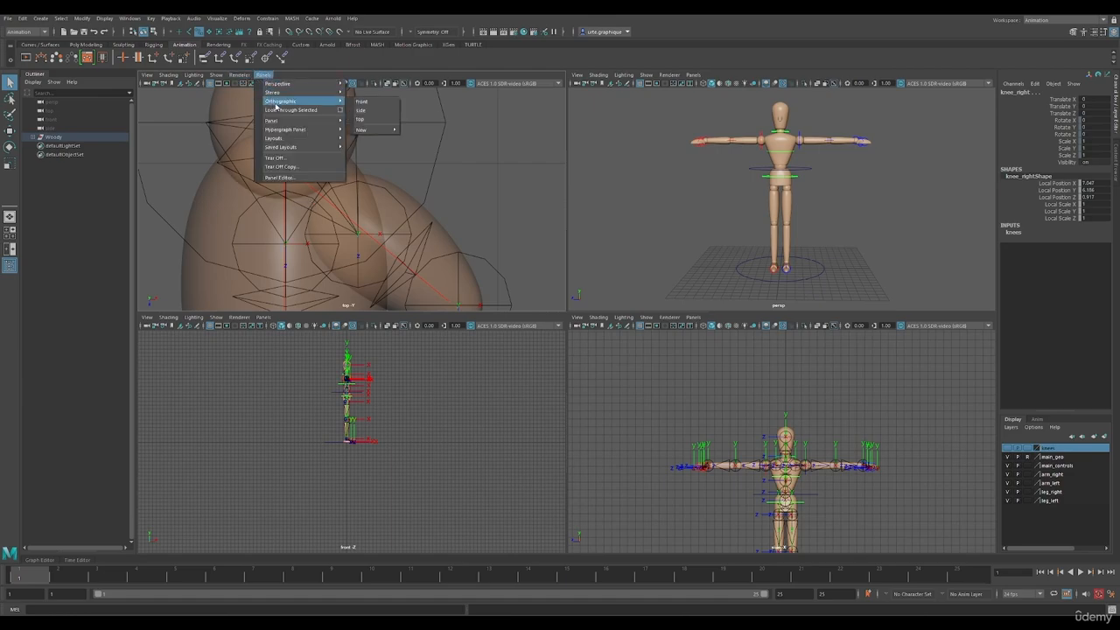
mouse_move(362, 130)
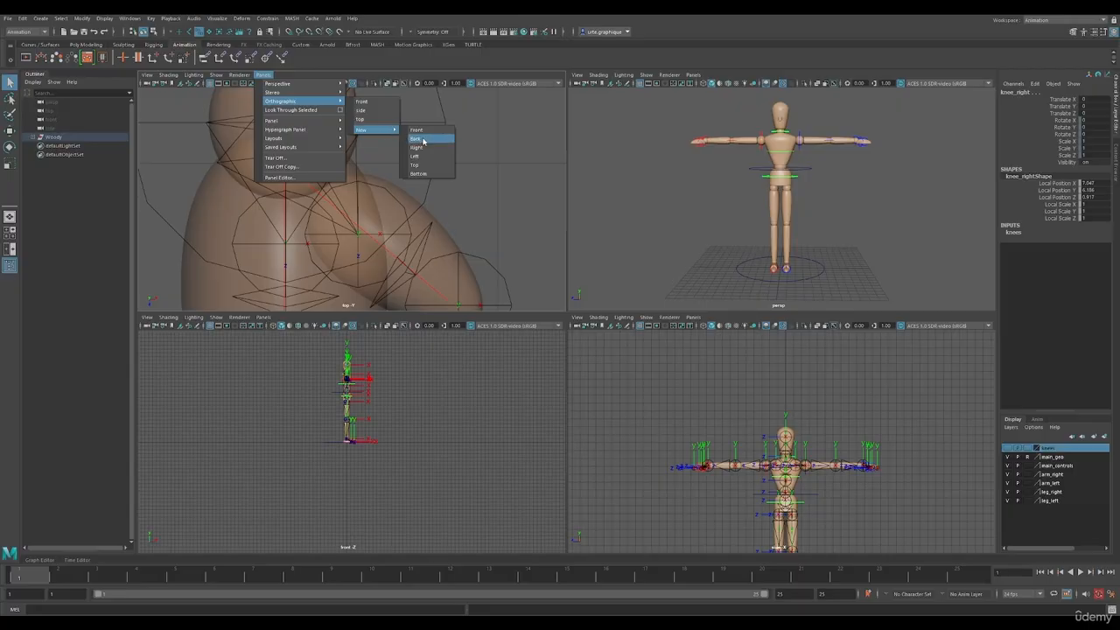
click(421, 141)
scroll(394, 180, down, 6)
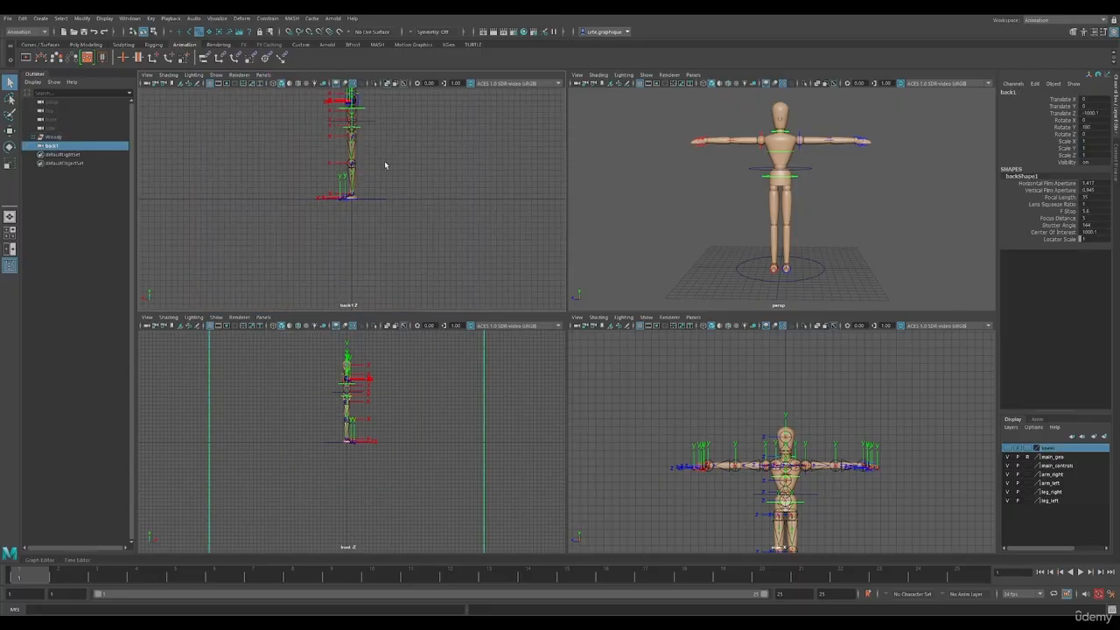
alt+middle_drag(400, 129, 400, 201)
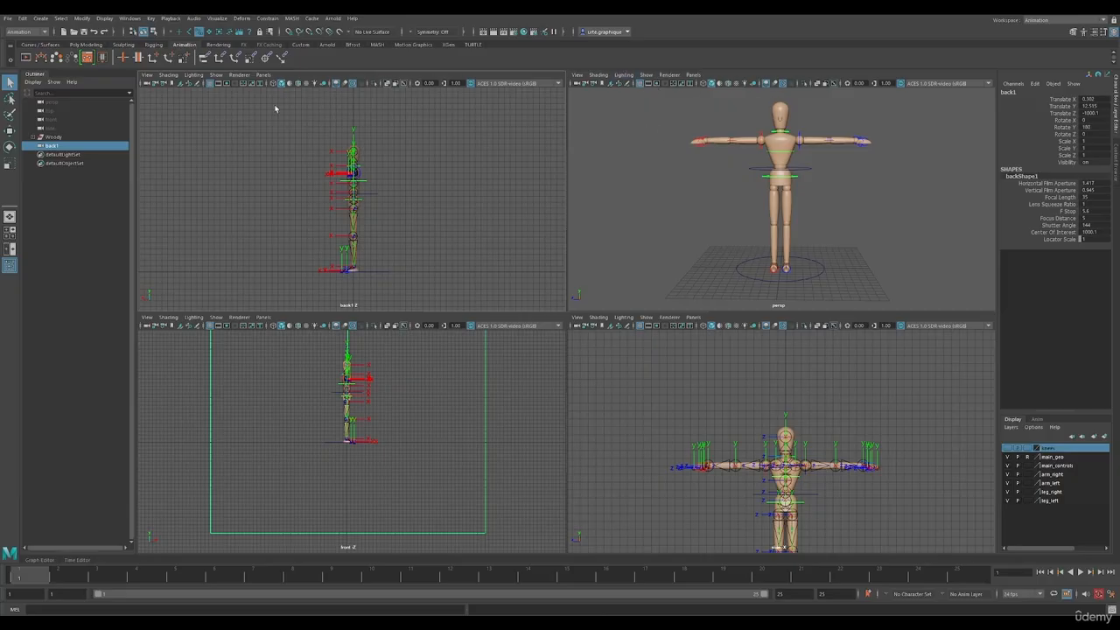
Limit the new back view to displaying only polygons and NURBS curves
click(216, 75)
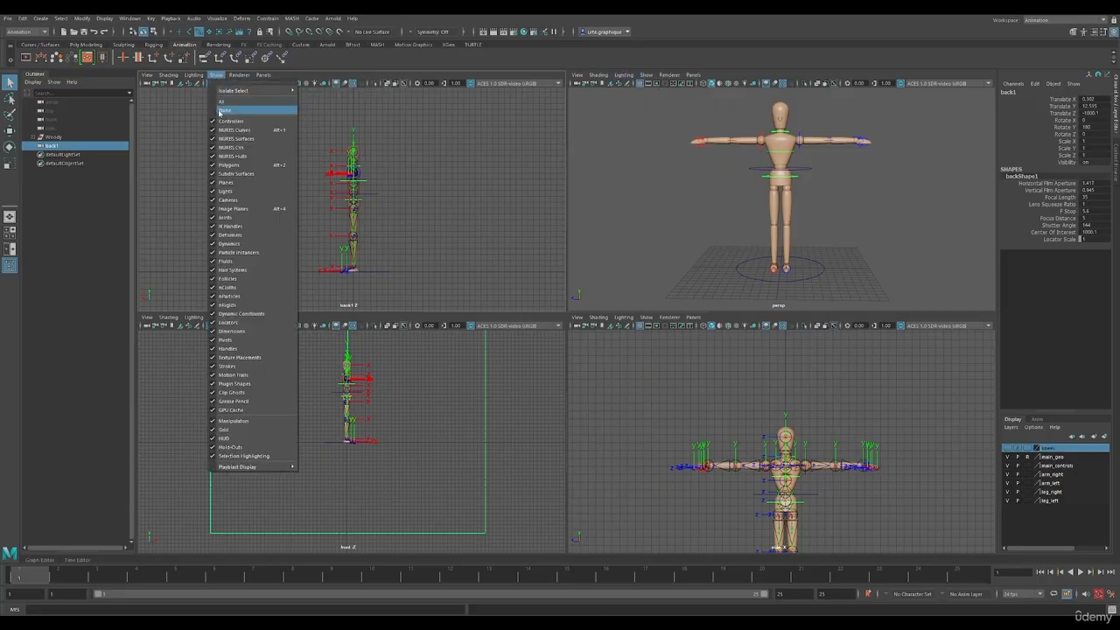
click(221, 114)
click(216, 75)
click(233, 154)
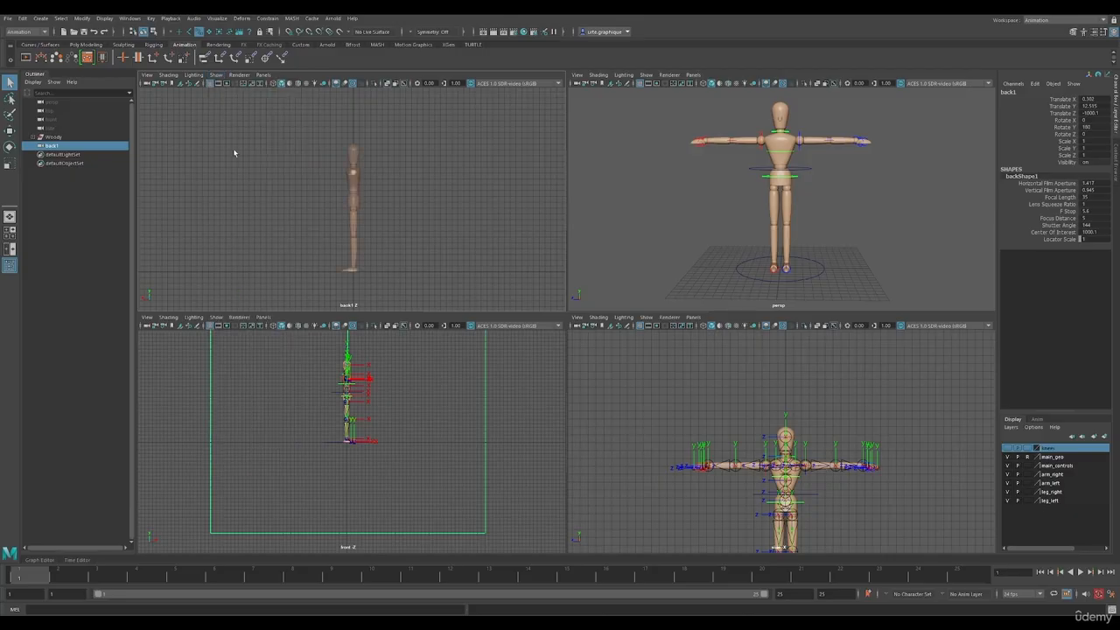
click(216, 75)
click(232, 128)
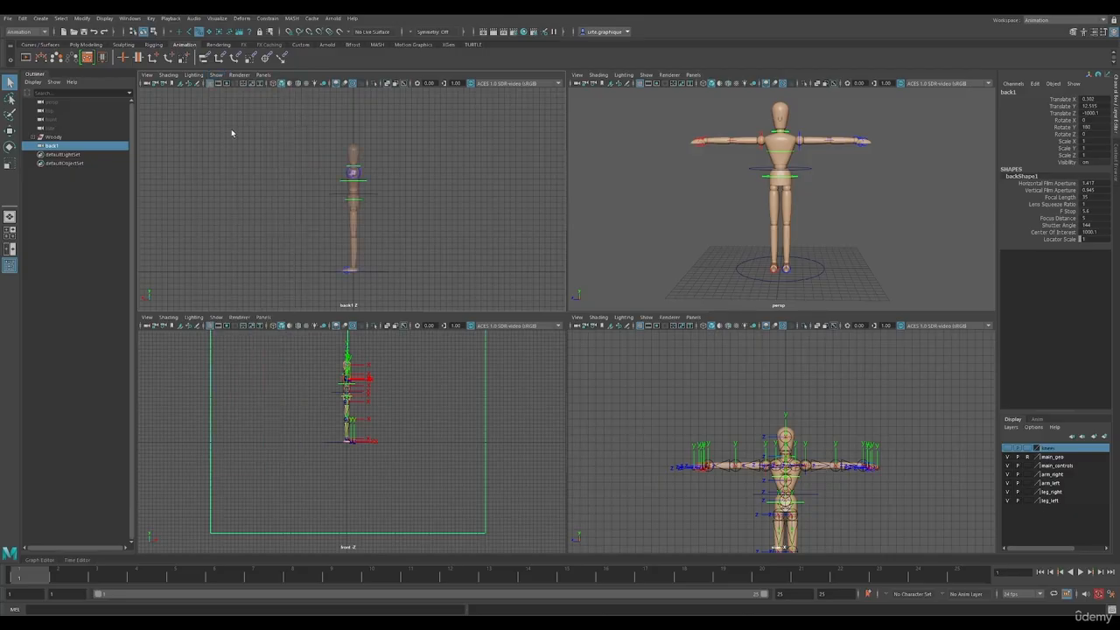
Limit the front view to displaying only NURBS curves and polygons
click(216, 318)
click(225, 273)
click(217, 318)
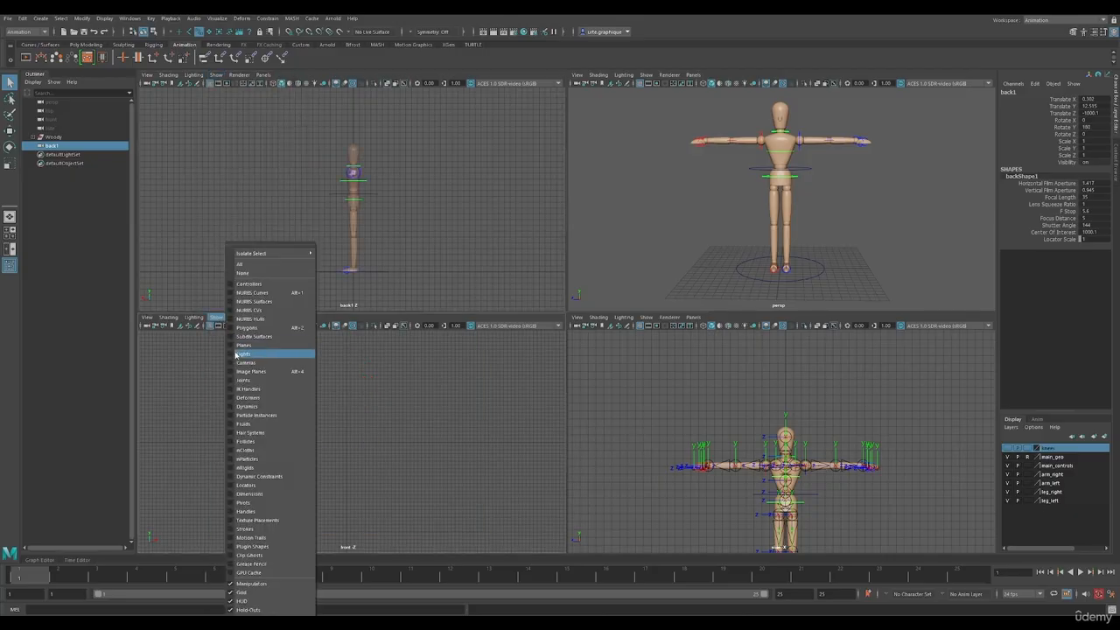
click(245, 301)
click(217, 317)
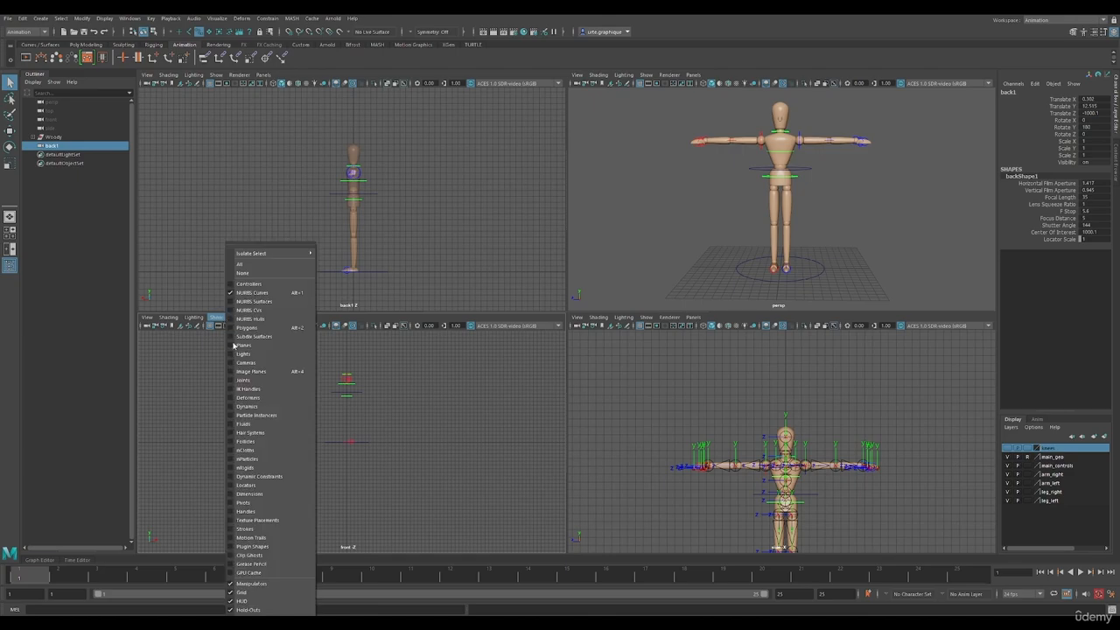
click(245, 328)
Limit the side view to displaying only NURBS curves and polygons
click(646, 317)
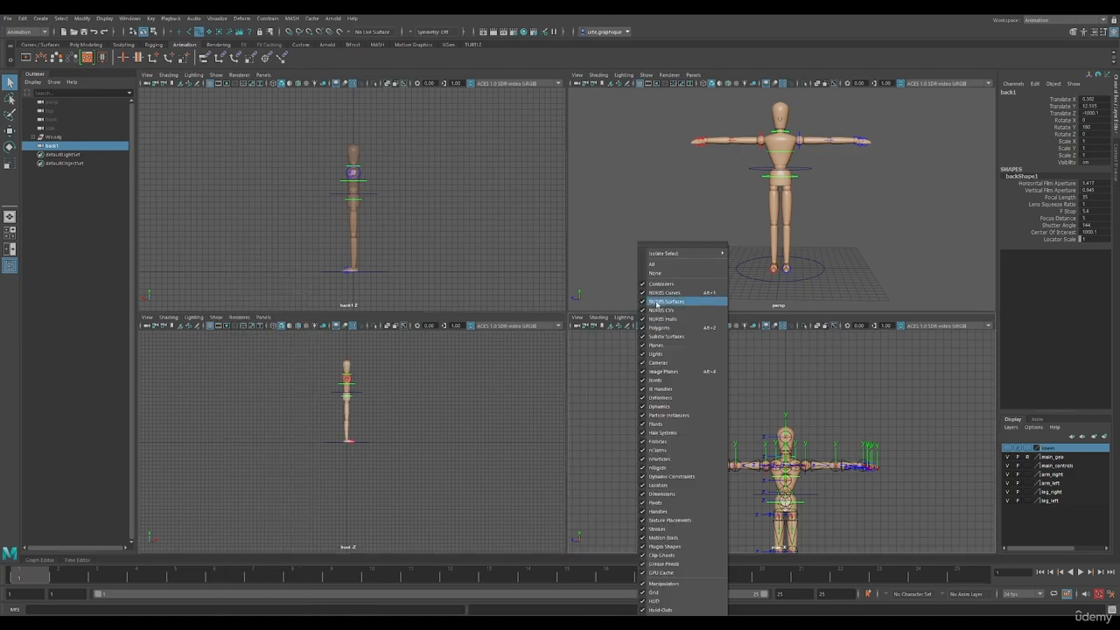
click(672, 273)
click(648, 317)
click(682, 292)
click(648, 318)
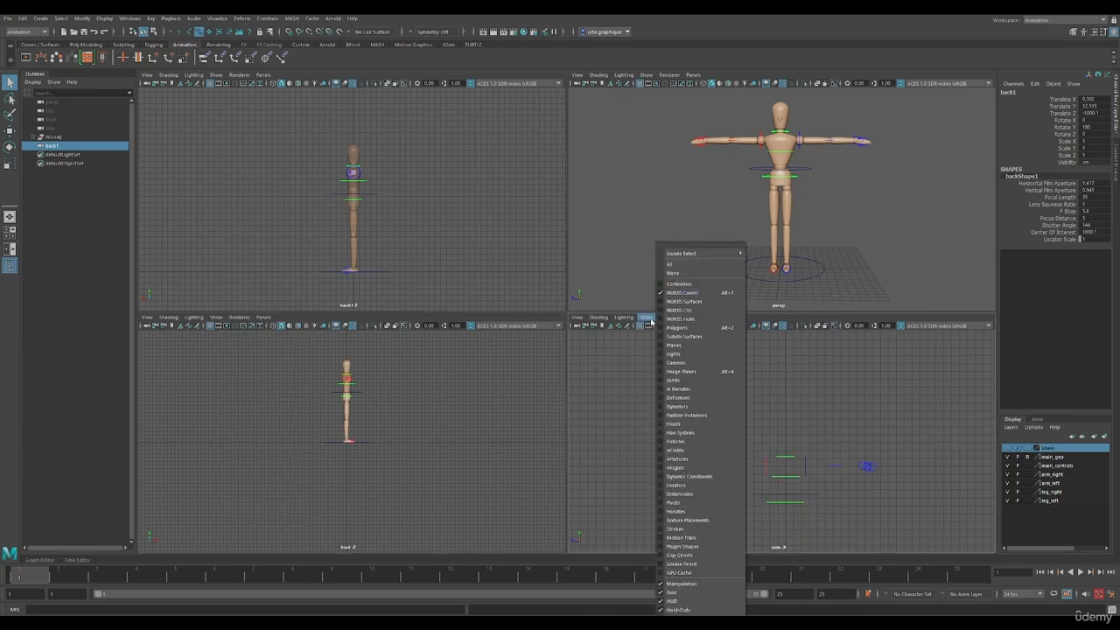
click(679, 327)
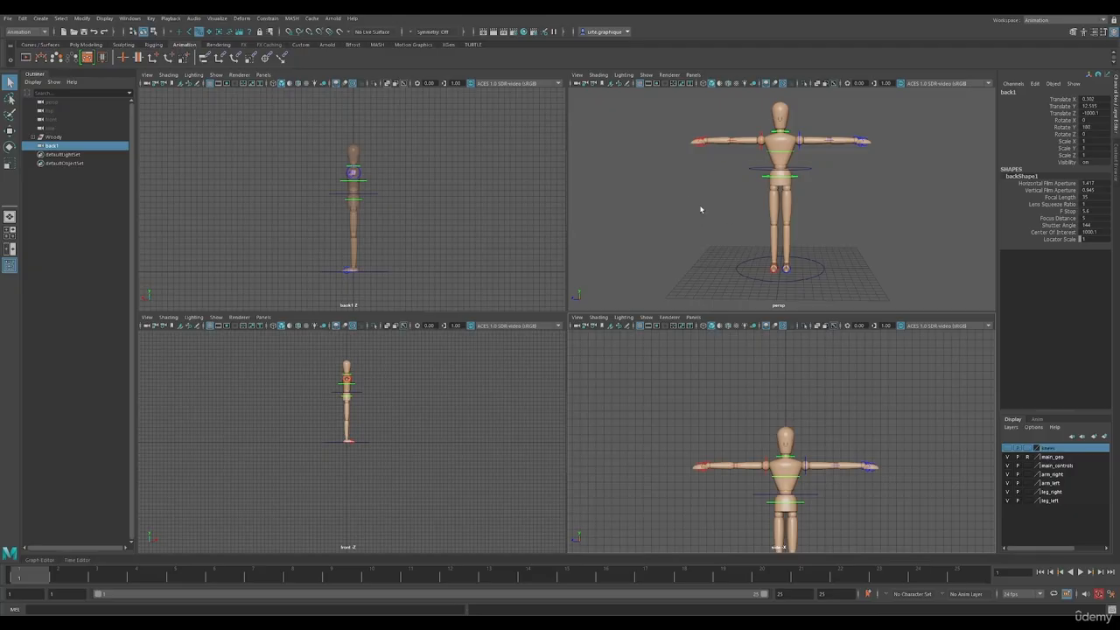
Maximize the perspective view and select all of the character's visible control curves at once
key(space)
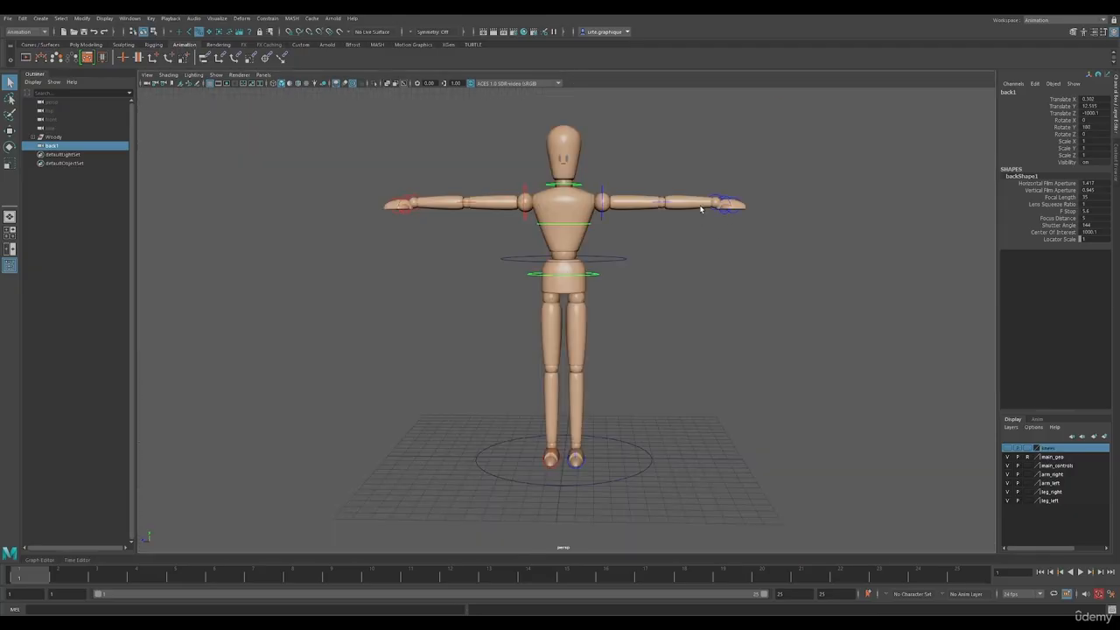
click(824, 384)
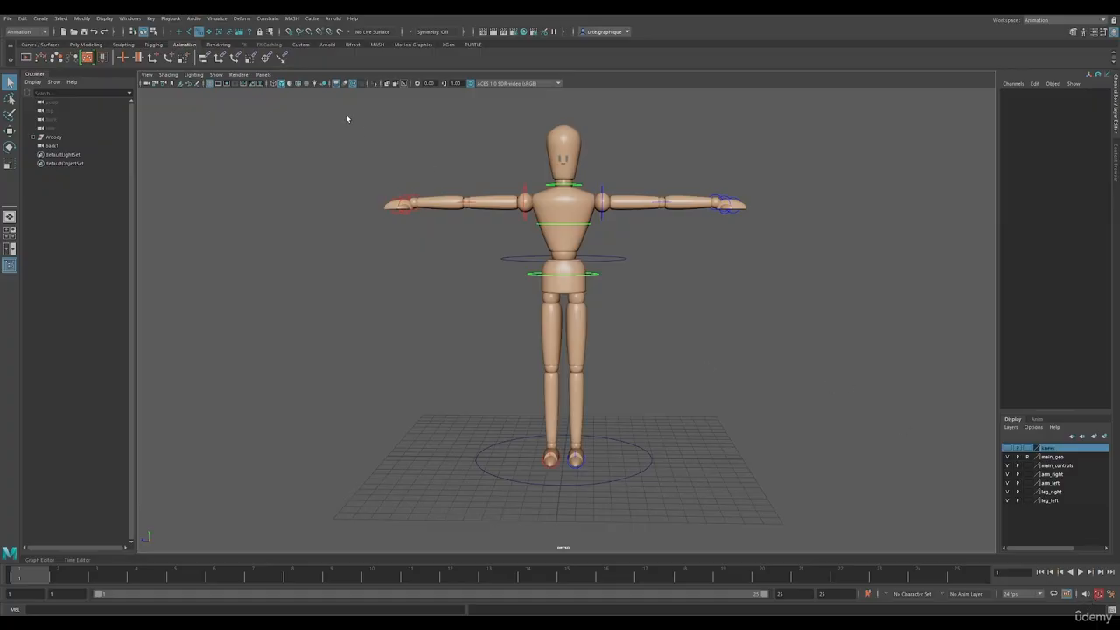
drag(341, 110, 820, 516)
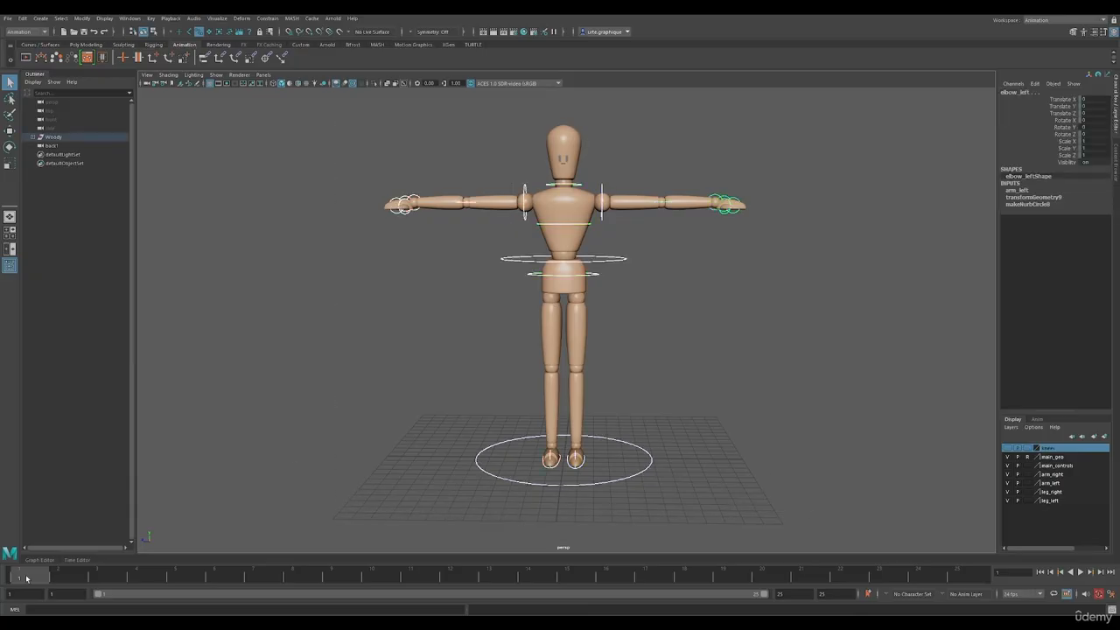
Set a keyframe at frame 1 on all the selected controls and clear the selection
key(s)
click(810, 370)
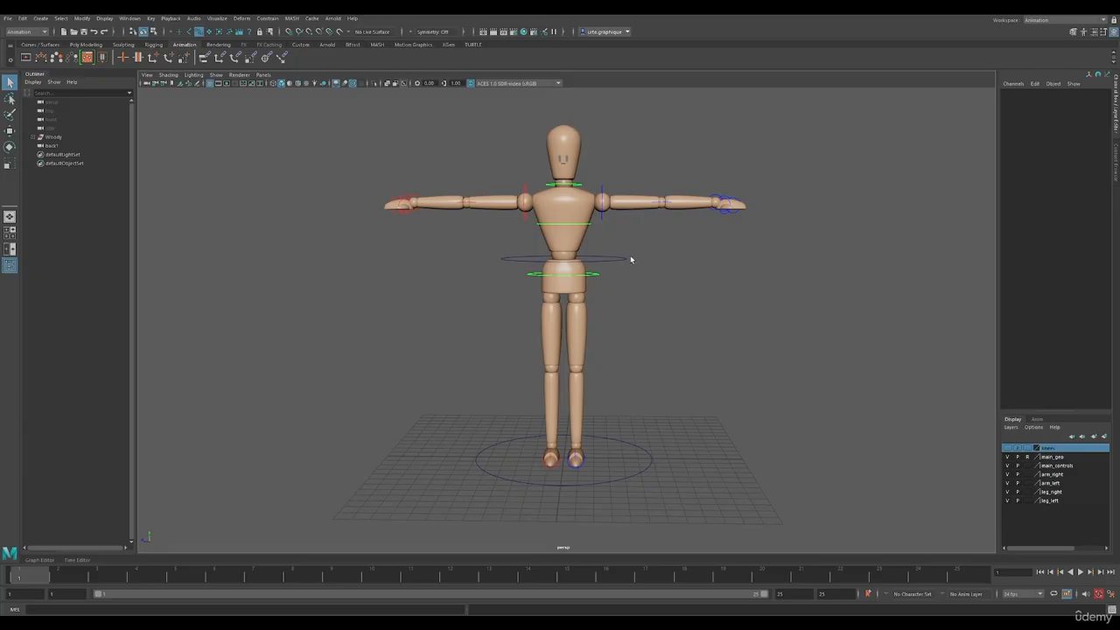
Try moving the left foot control up and out to the side, and undo the move
click(578, 470)
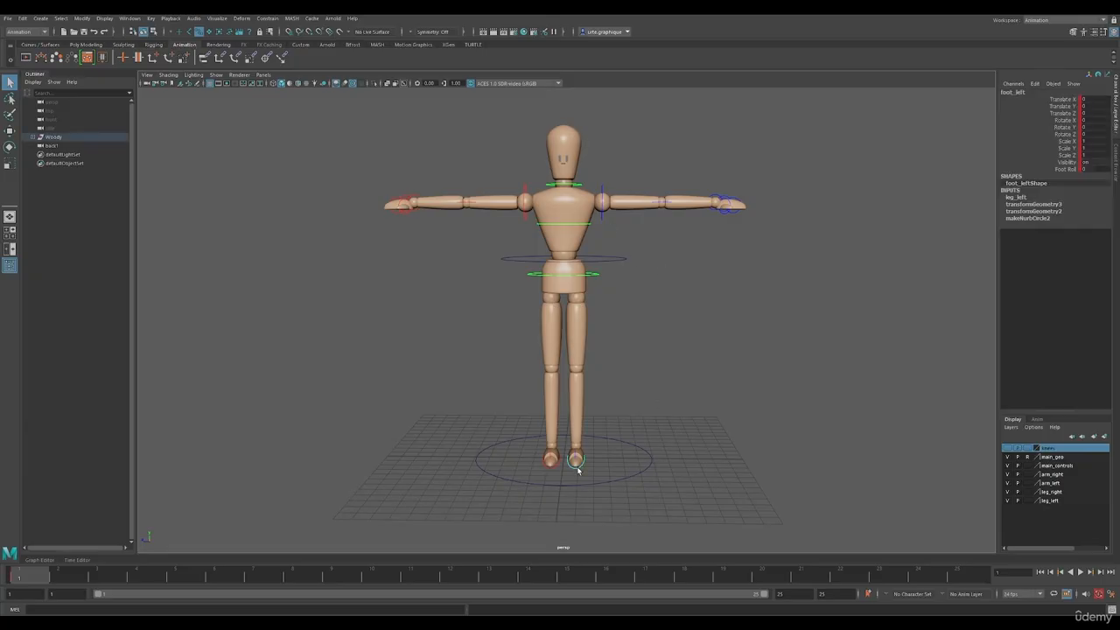
key(w)
drag(574, 450, 619, 426)
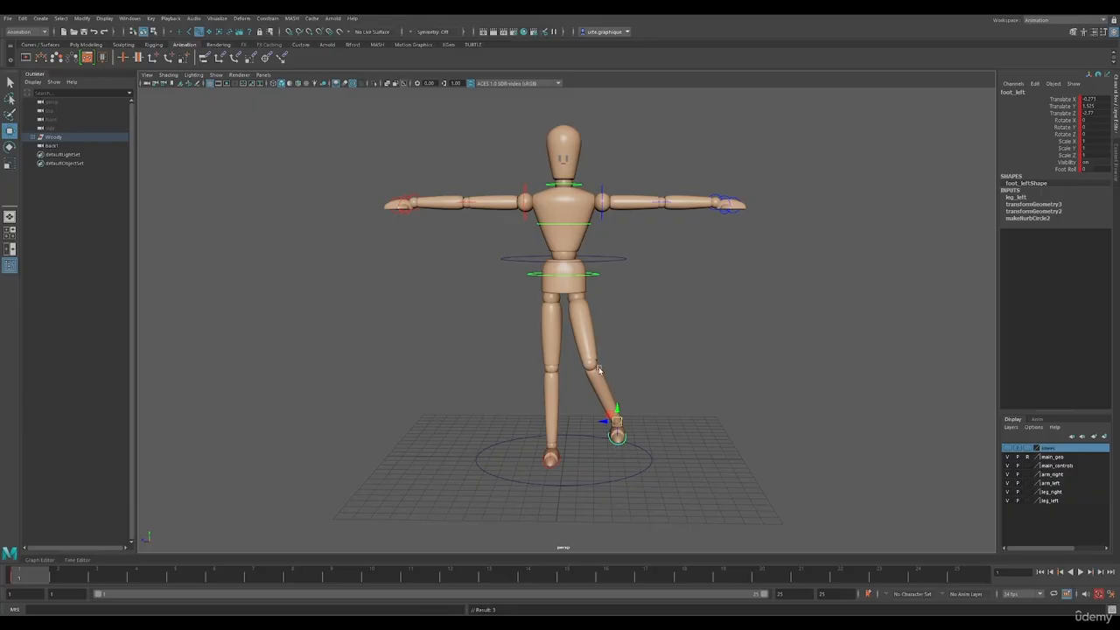
click(679, 366)
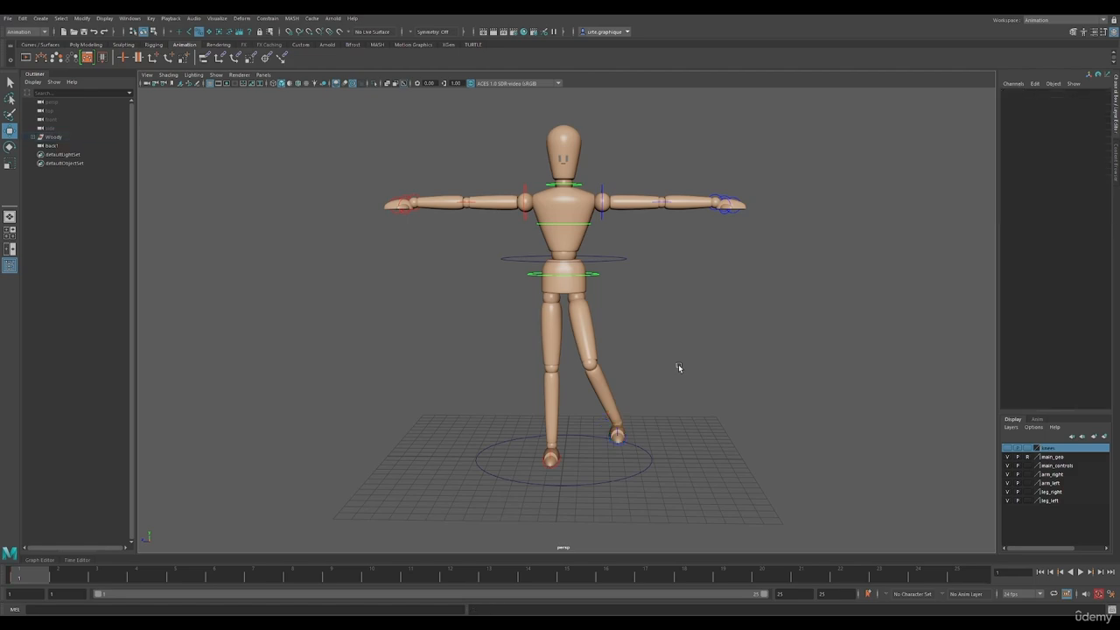
key(ctrl+z)
key(ctrl+z)
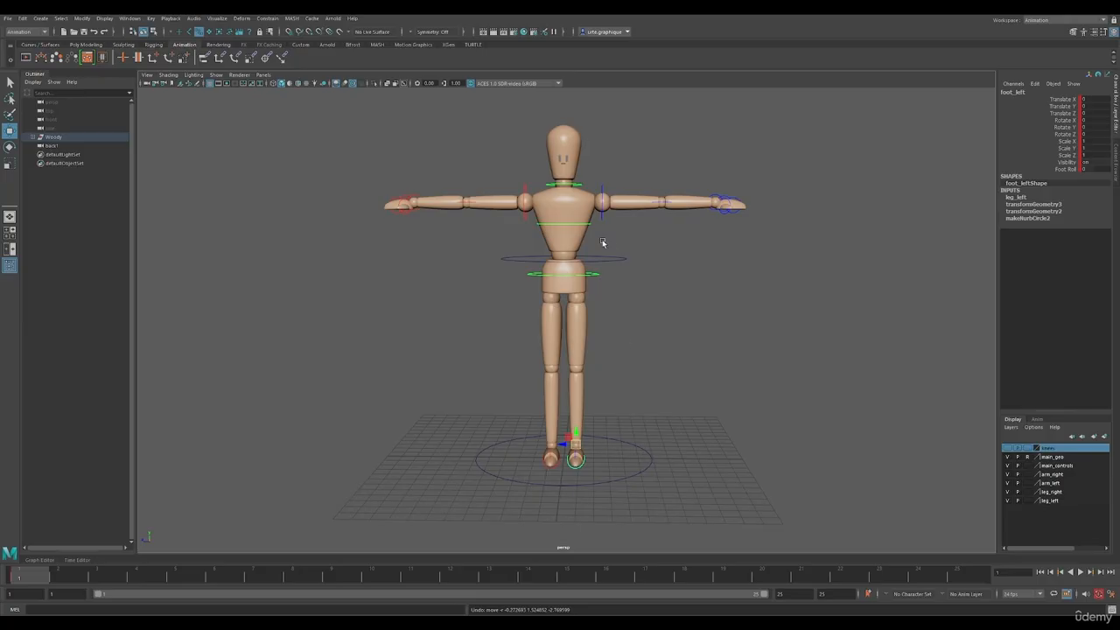
Try lowering the body control at the waist, undo the move and clear the selection
click(619, 261)
drag(562, 247, 576, 269)
key(ctrl+z)
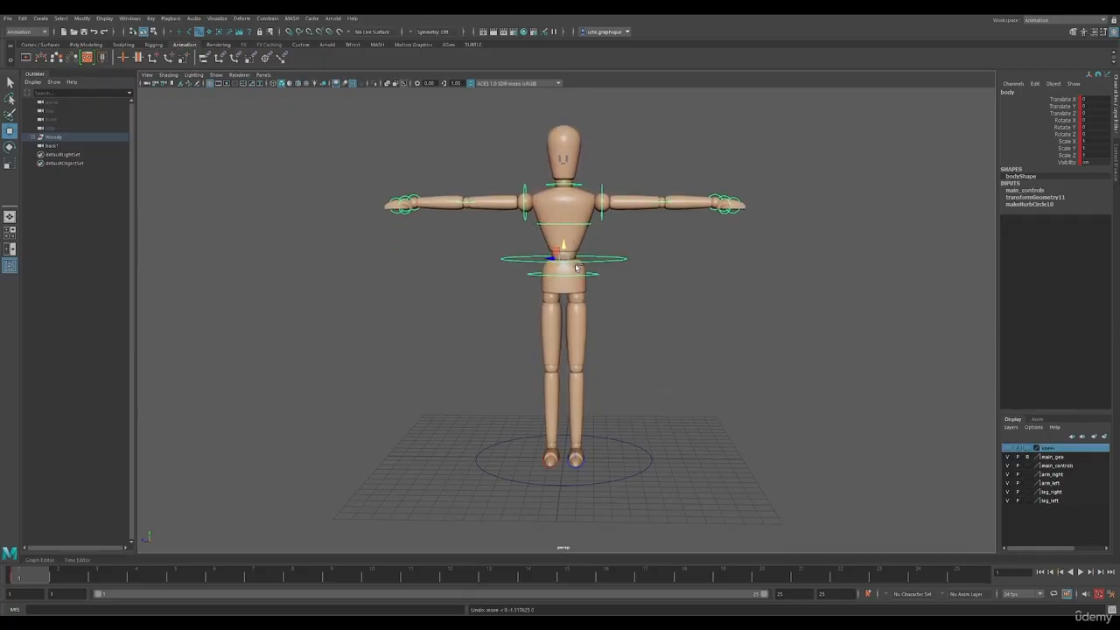
click(697, 326)
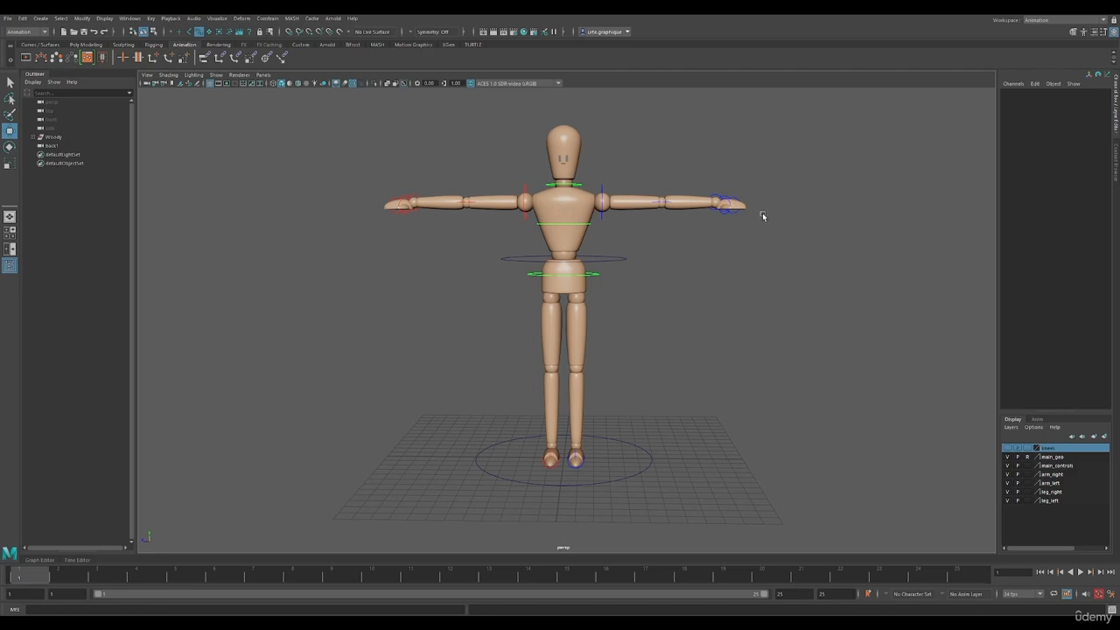
Select the chest, left shoulder, left elbow and left wrist controls one after another to review the rotation controls
click(572, 224)
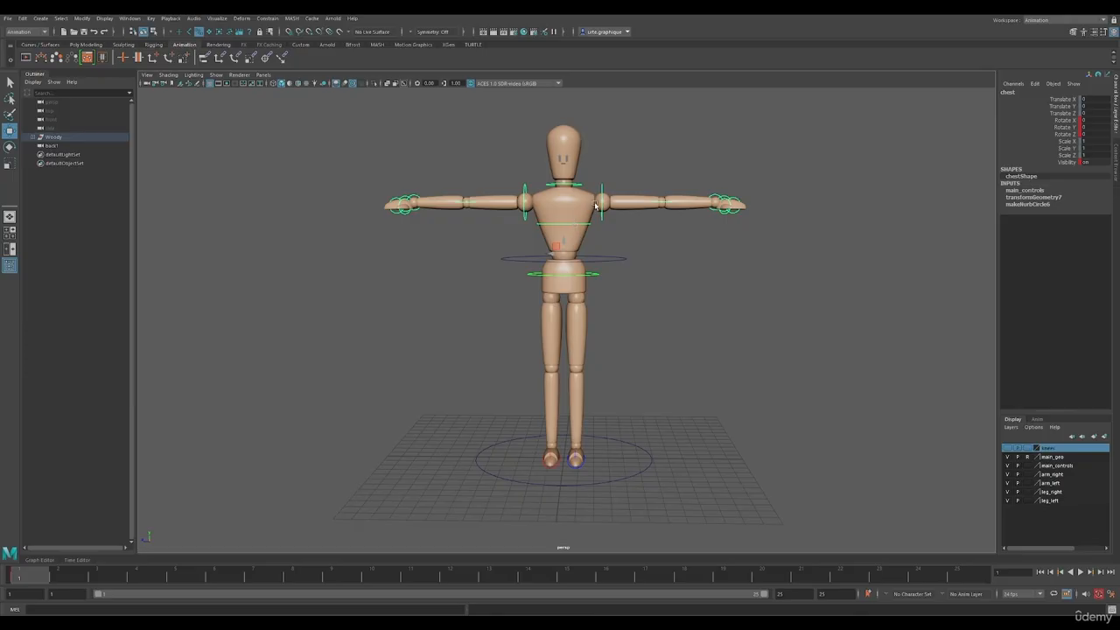
click(602, 202)
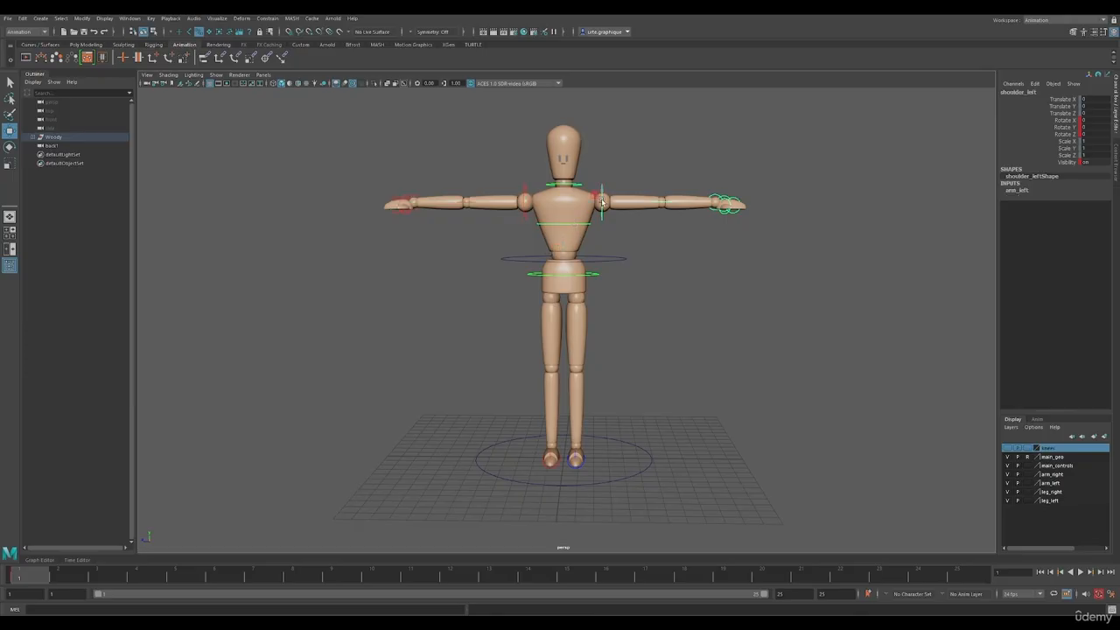
click(670, 204)
click(713, 196)
Try rotating the left shoulder control down beside the body and bending the left elbow control
click(602, 187)
key(e)
drag(602, 194, 600, 216)
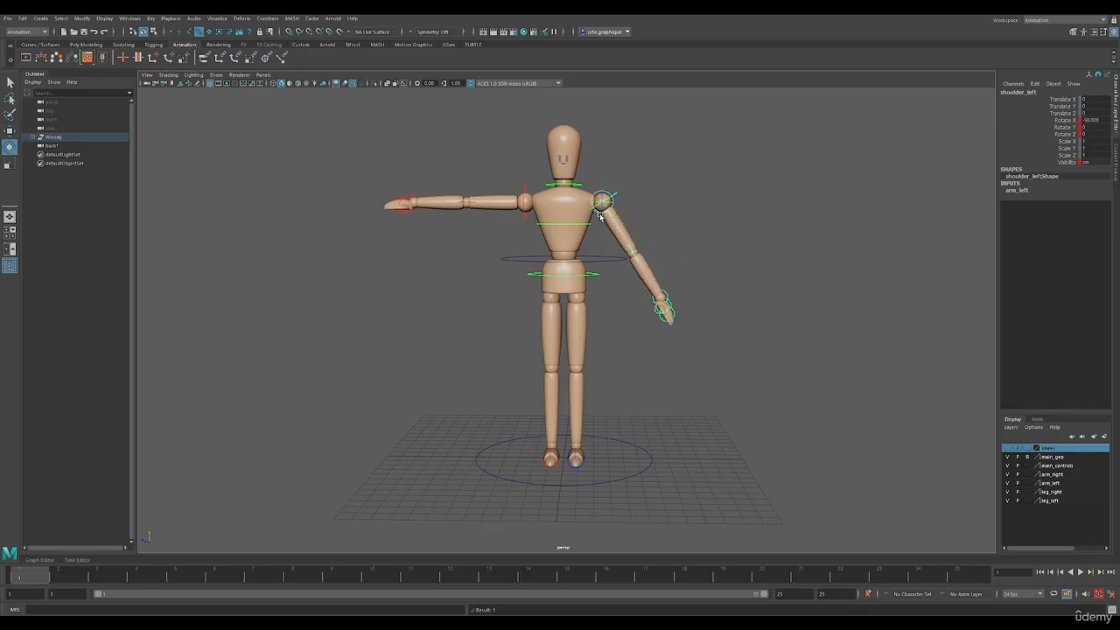
click(632, 253)
drag(632, 253, 634, 251)
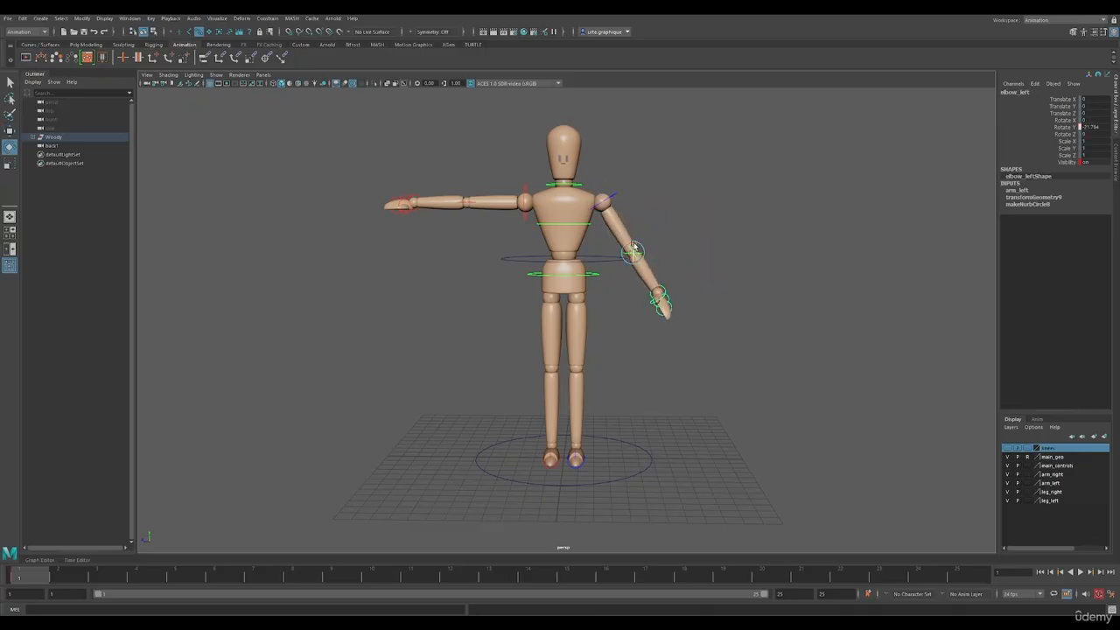
click(603, 202)
drag(610, 210, 648, 230)
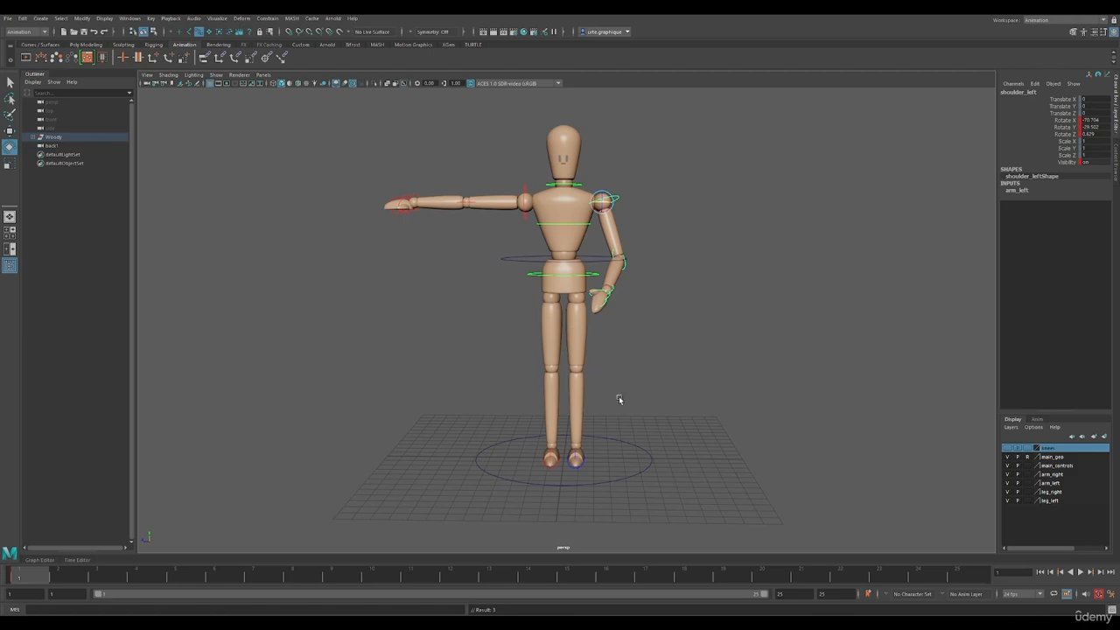
Try shifting the left foot control outward, undo the foot and arm changes back to the T-pose, and clear the selection
click(580, 469)
key(w)
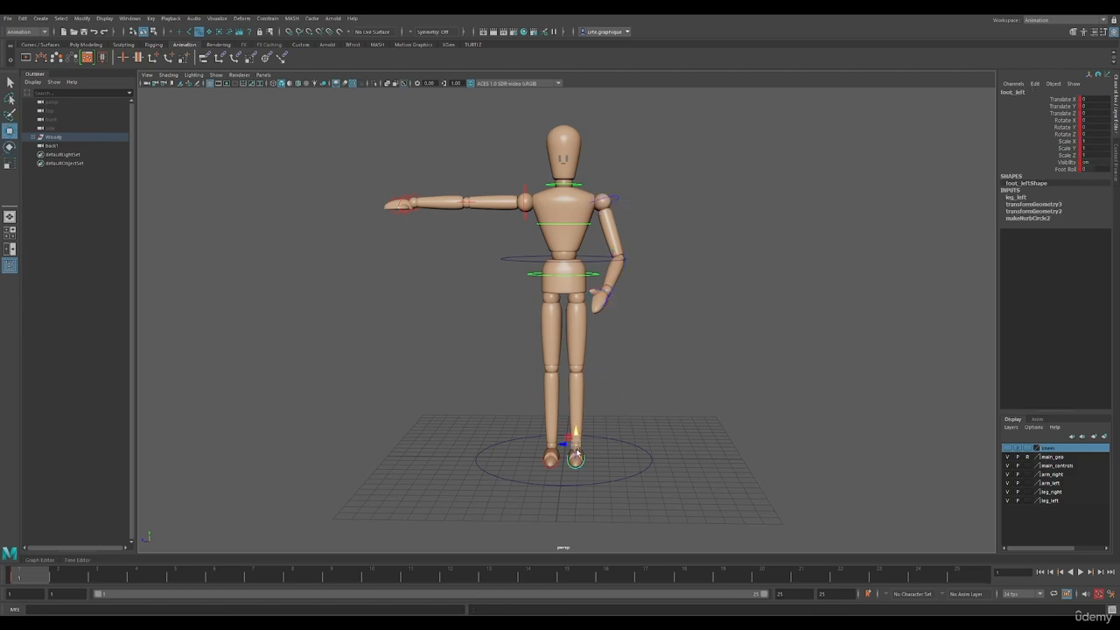
mouse_move(573, 448)
mouse_down()
mouse_move(608, 442)
mouse_move(589, 443)
mouse_up()
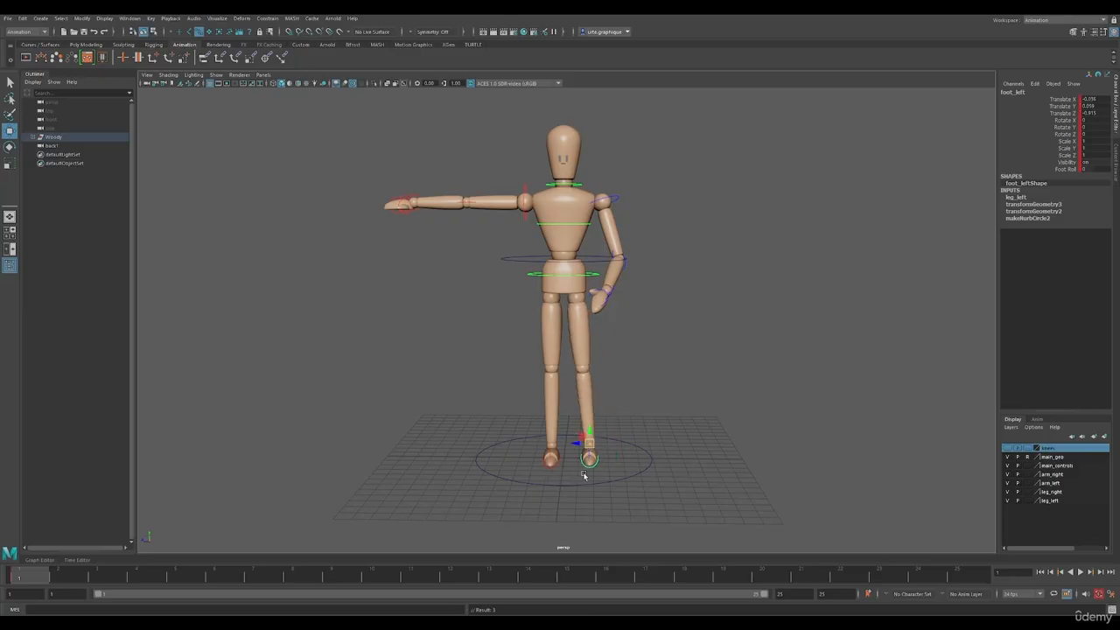
key(ctrl+z)
key(ctrl+z)
key(ctrl+z)
key(ctrl+z)
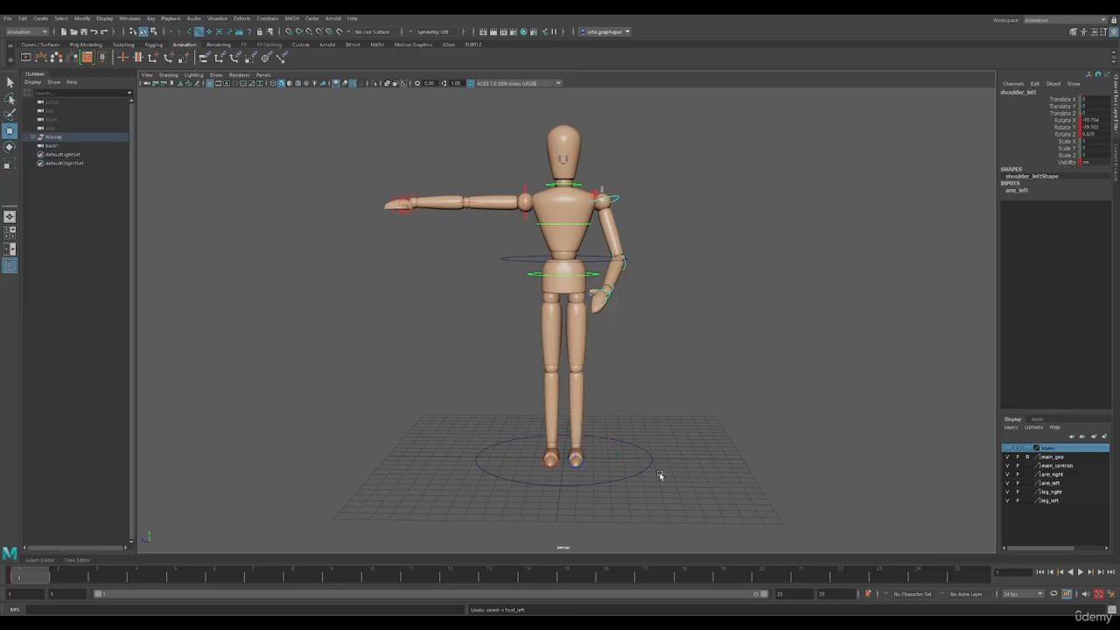
key(ctrl+z)
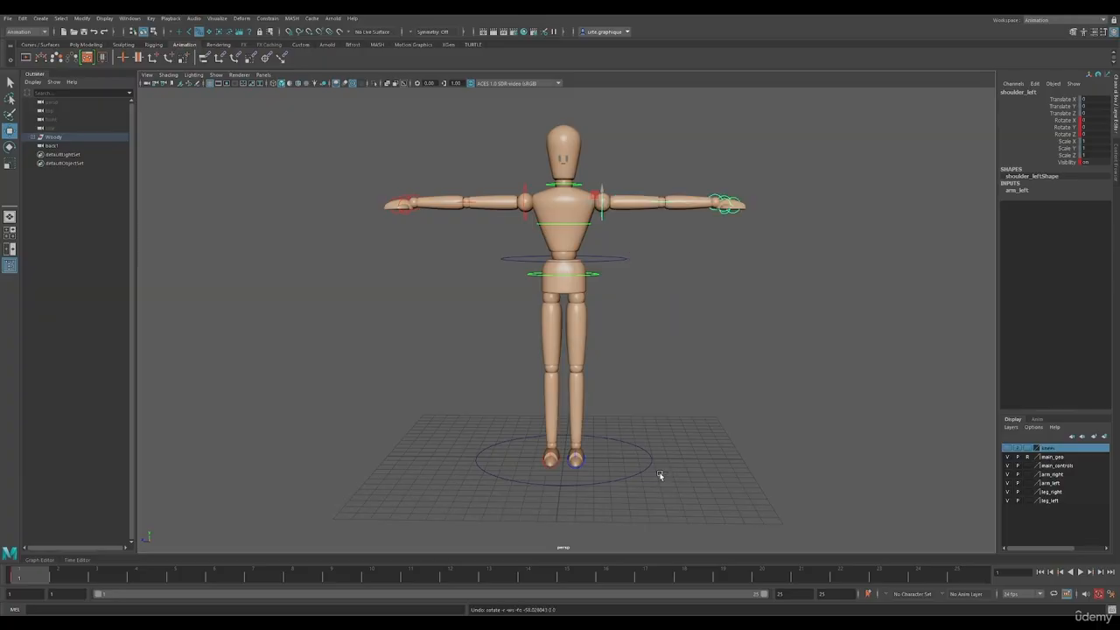
click(794, 323)
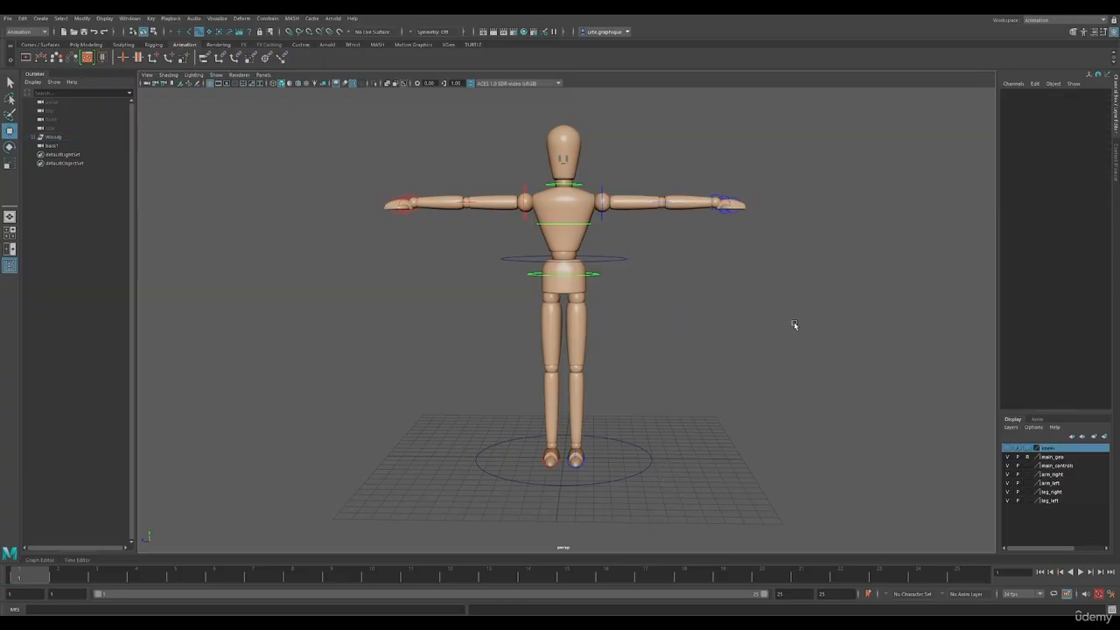
Try moving the body control freely to bend the knees, and undo the move
click(622, 276)
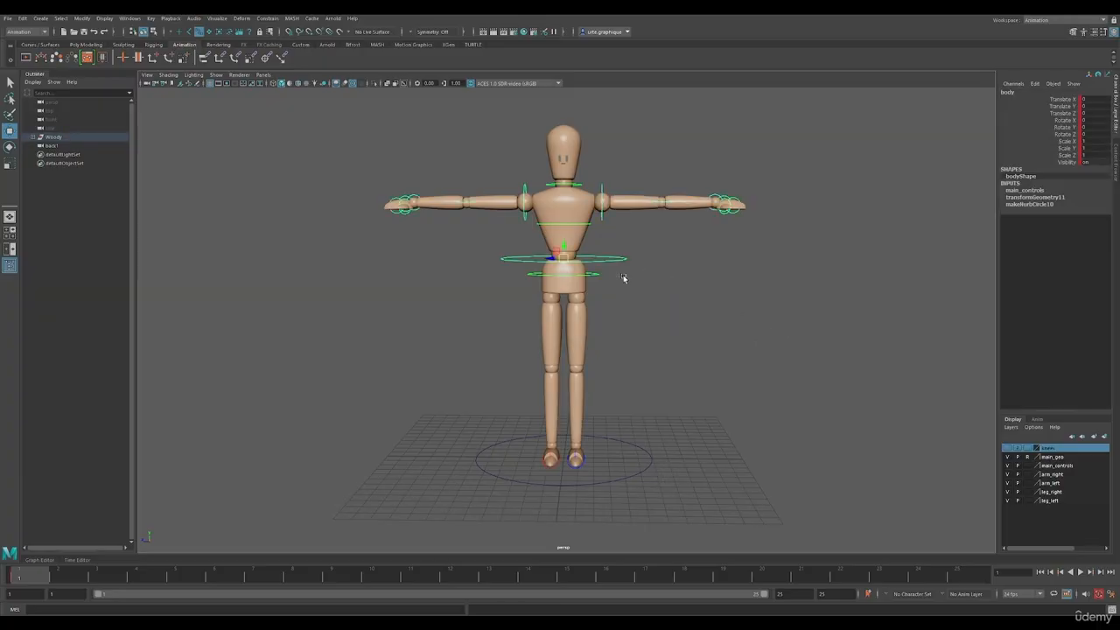
drag(562, 256, 597, 284)
key(ctrl+z)
key(ctrl+z)
key(ctrl+z)
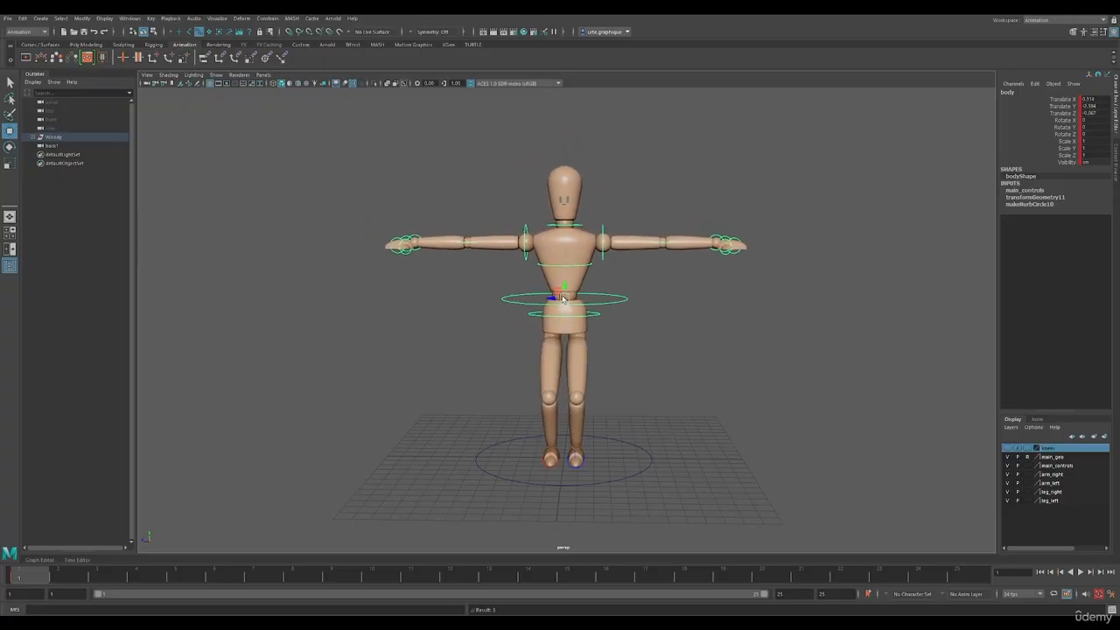
Lower the body control vertically to a Translate Y of about -0.49 so the knees bend slightly
drag(564, 246, 564, 252)
alt+drag(615, 370, 661, 370)
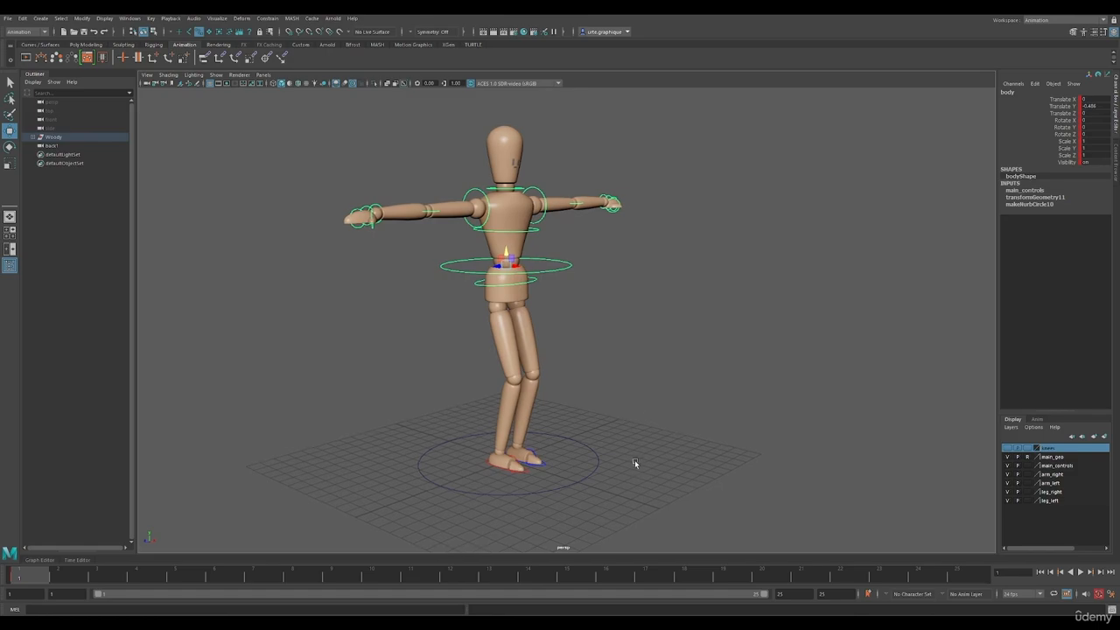
alt+drag(634, 462, 625, 462)
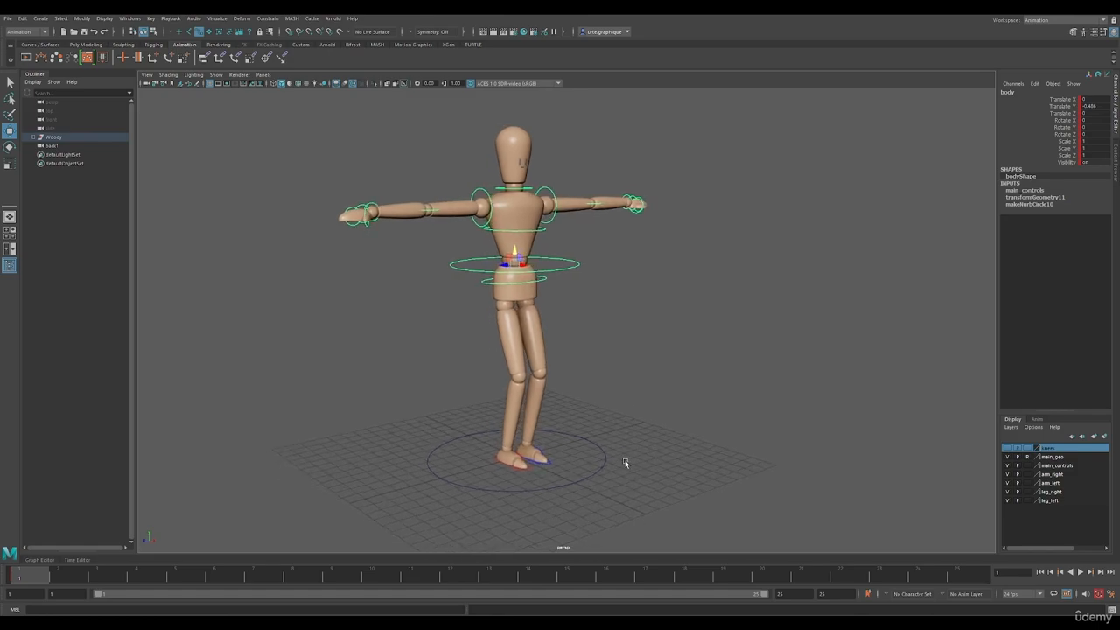
In the maximized front view, move the right foot control forward to a Translate X of about 3.3
click(528, 471)
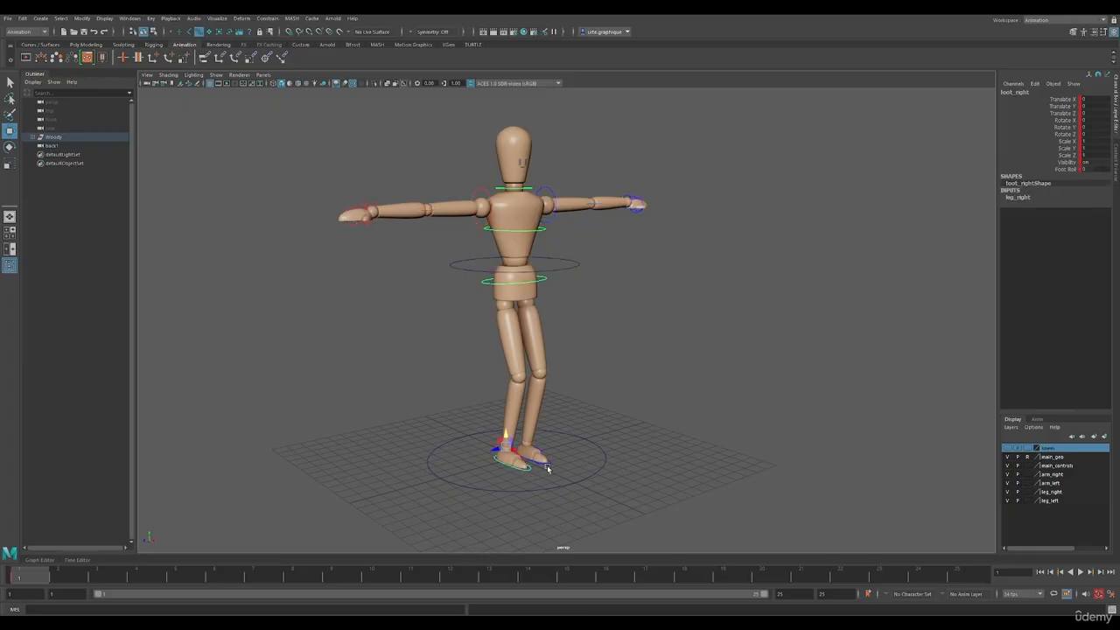
key(space)
key(space)
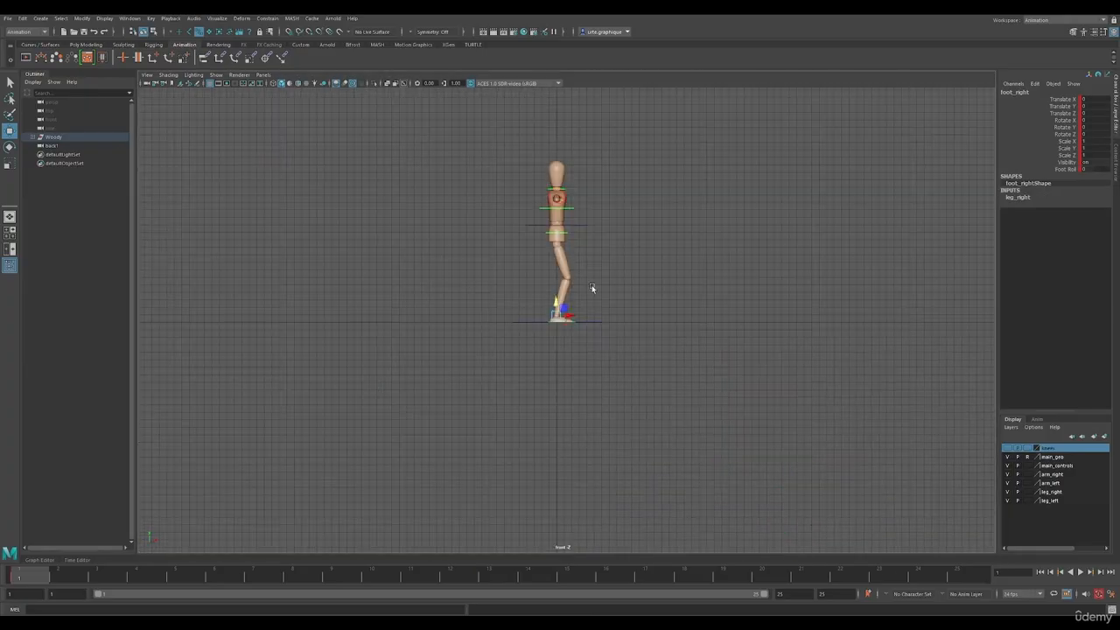
scroll(613, 252, up, 4)
alt+middle_drag(650, 180, 627, 307)
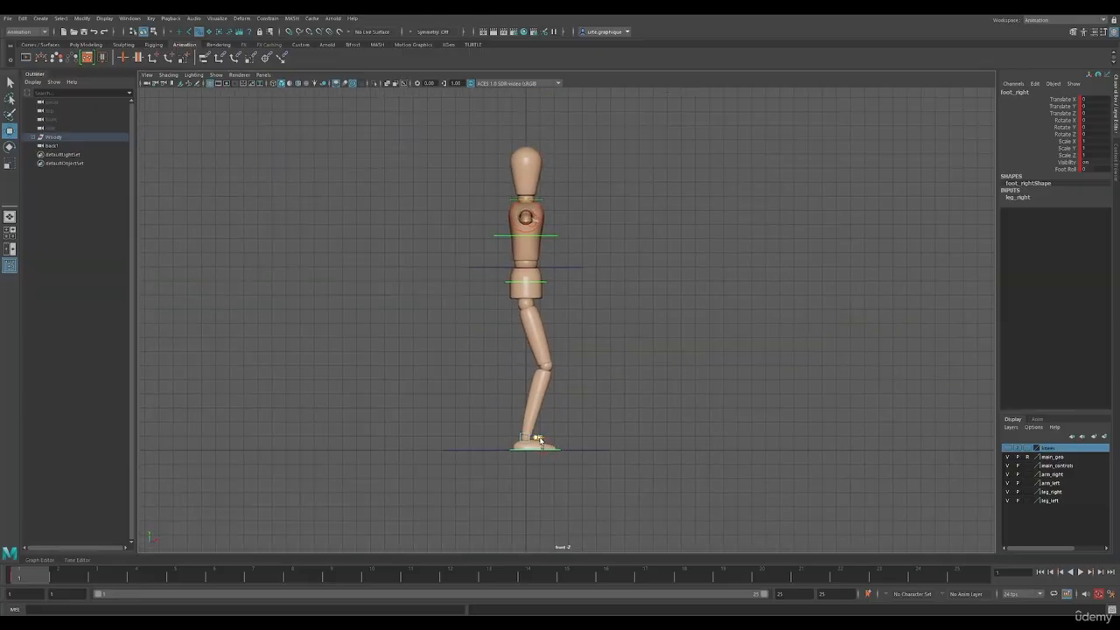
drag(531, 435, 584, 439)
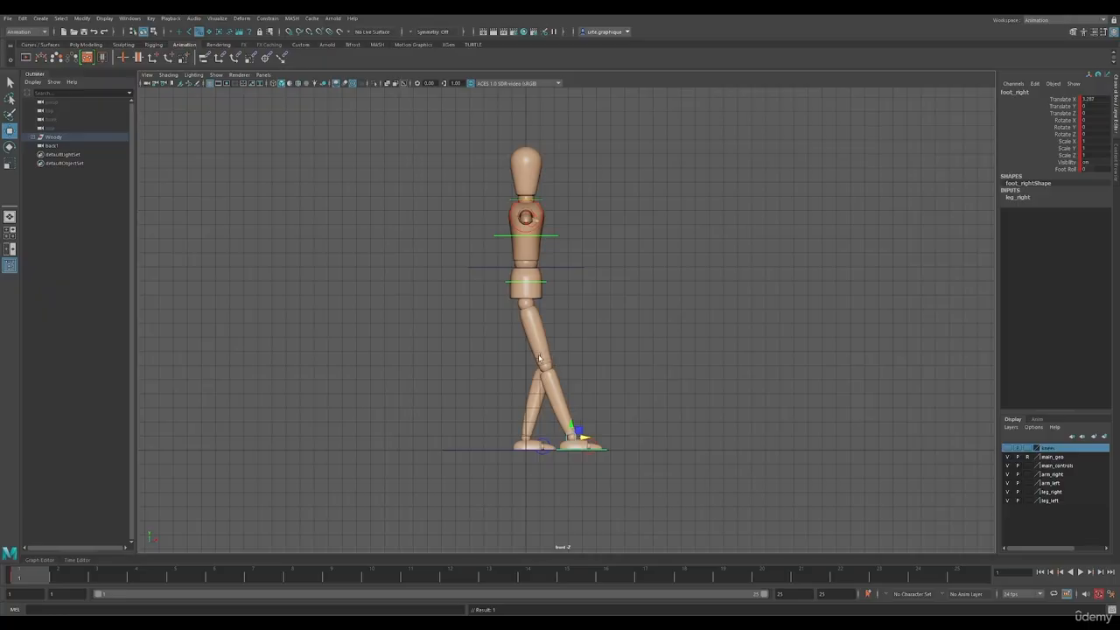
Raise the right foot's toes with a Foot Roll of about 19 and lift the body control slightly to straighten the front leg
click(1065, 170)
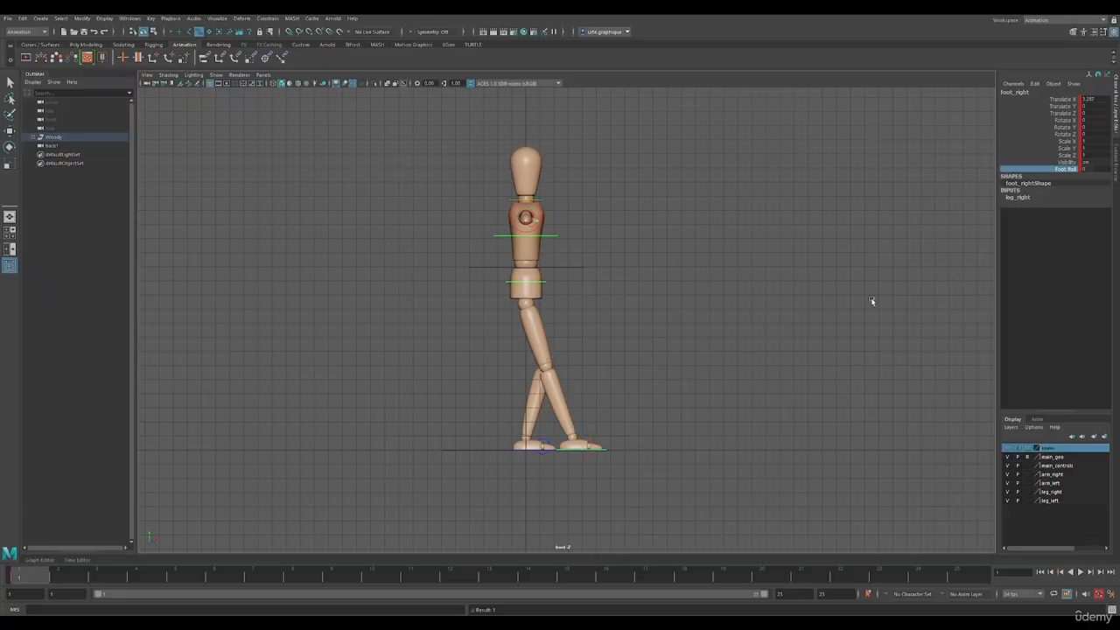
middle_drag(670, 437, 767, 444)
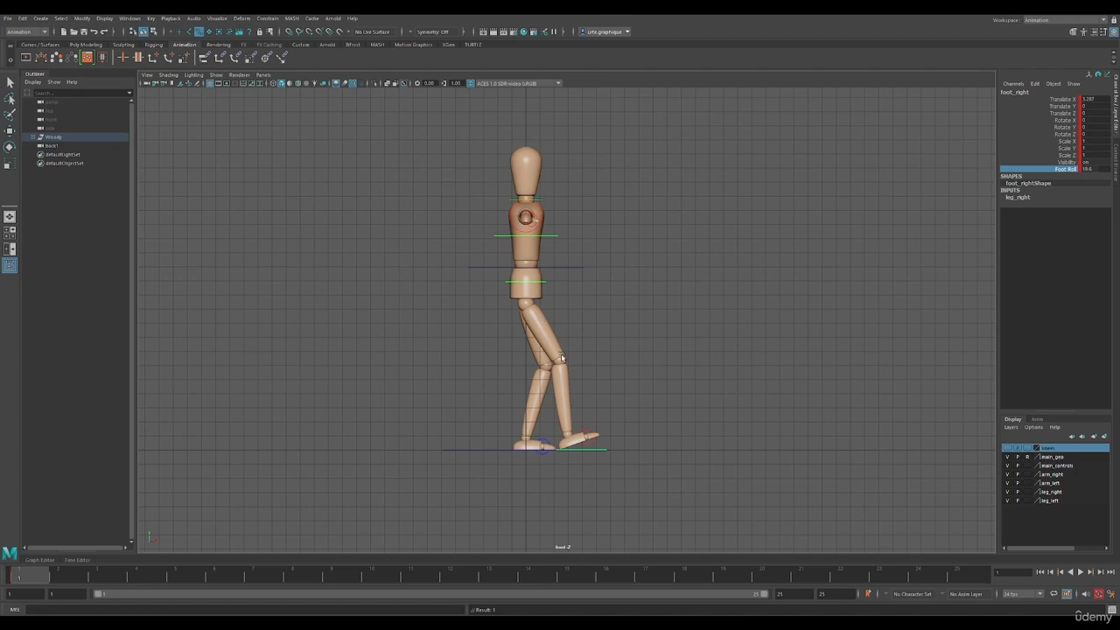
click(560, 267)
drag(530, 256, 528, 251)
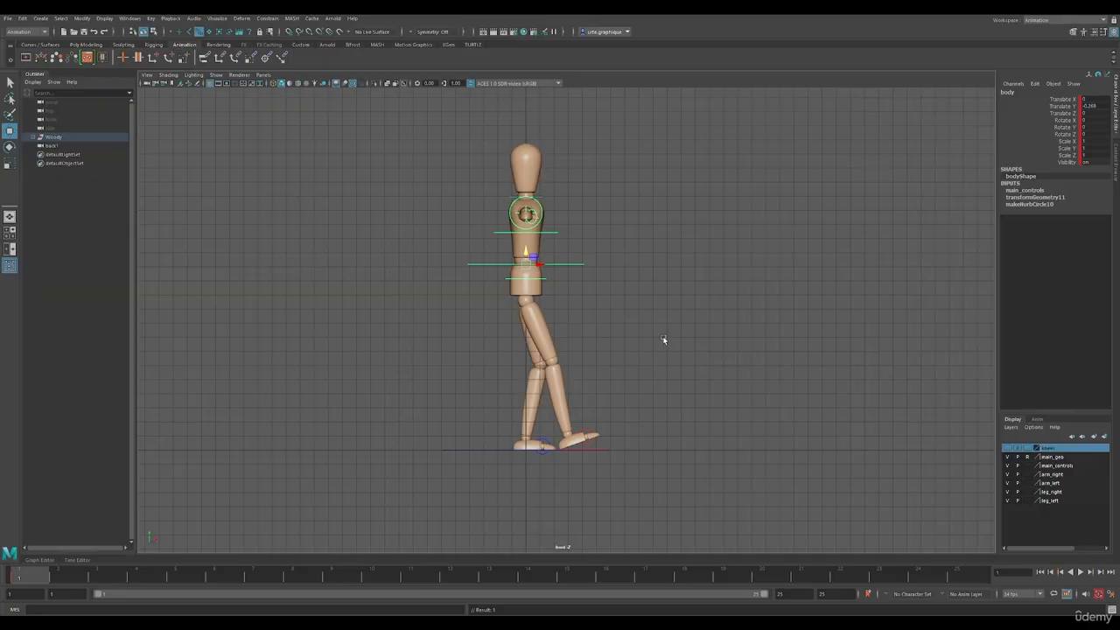
Move the left foot control back to a Translate X of about -2.4 and lift its heel with a Foot Roll of about -33
key(space)
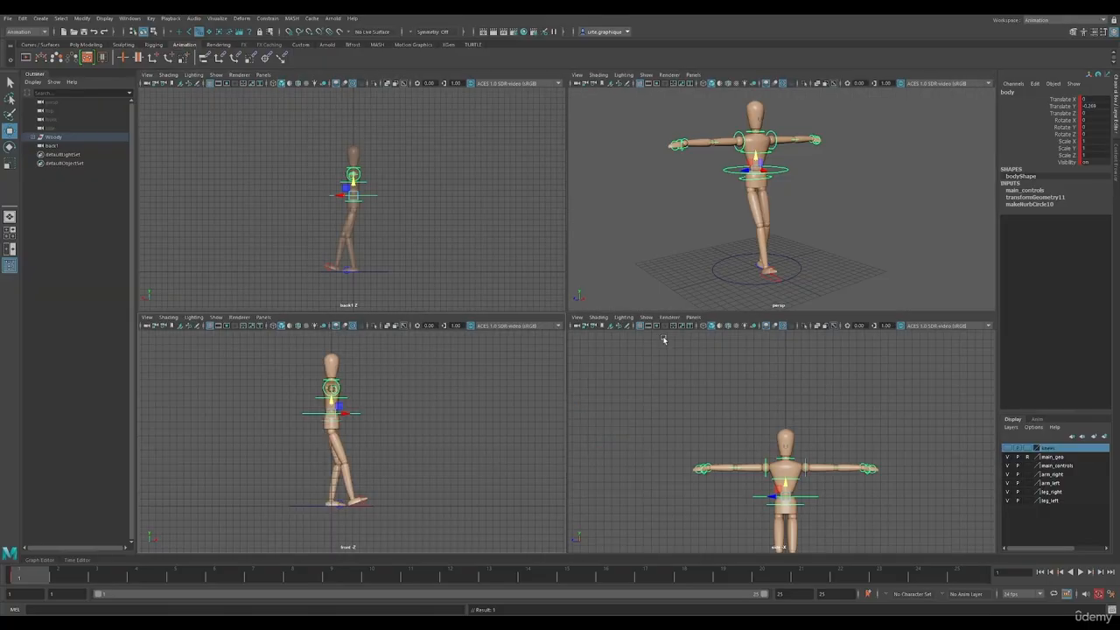
click(760, 267)
key(space)
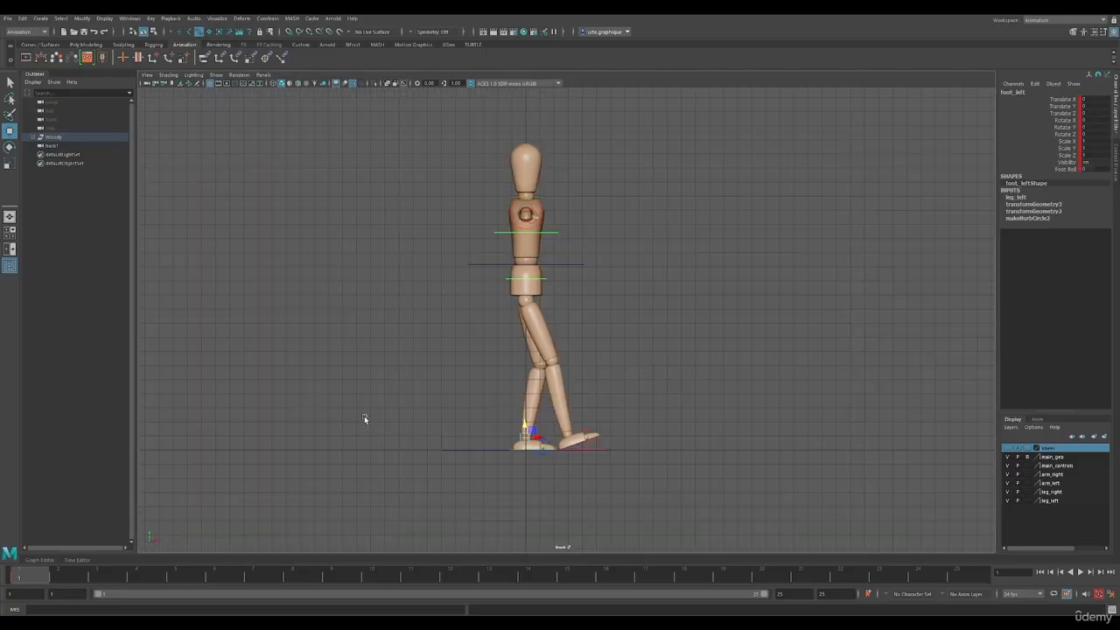
drag(542, 440, 500, 441)
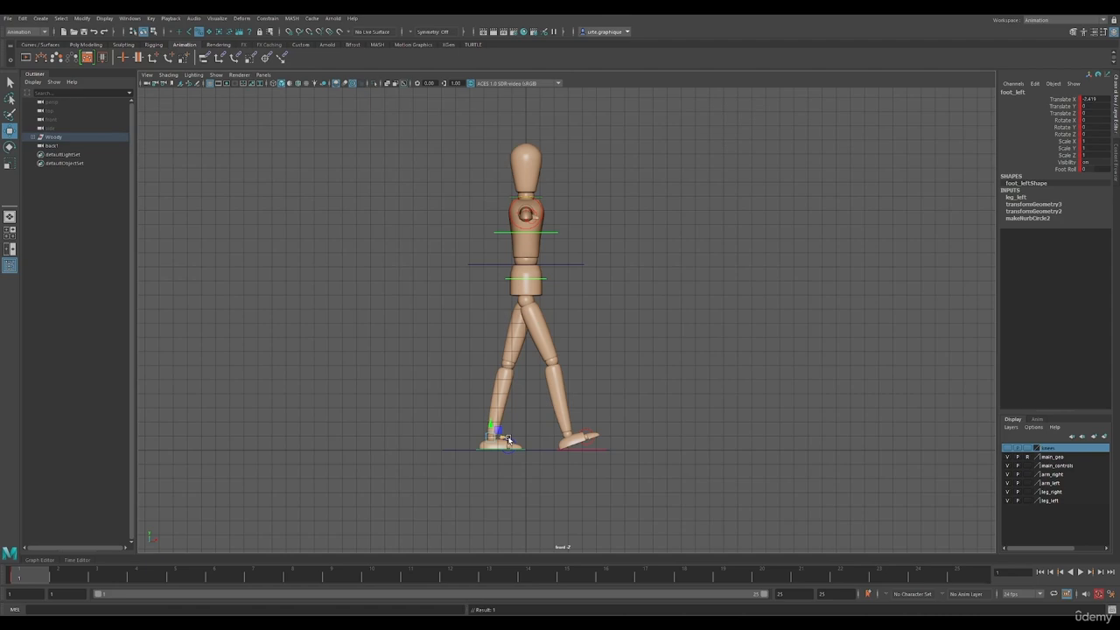
click(1066, 169)
middle_drag(694, 415, 550, 396)
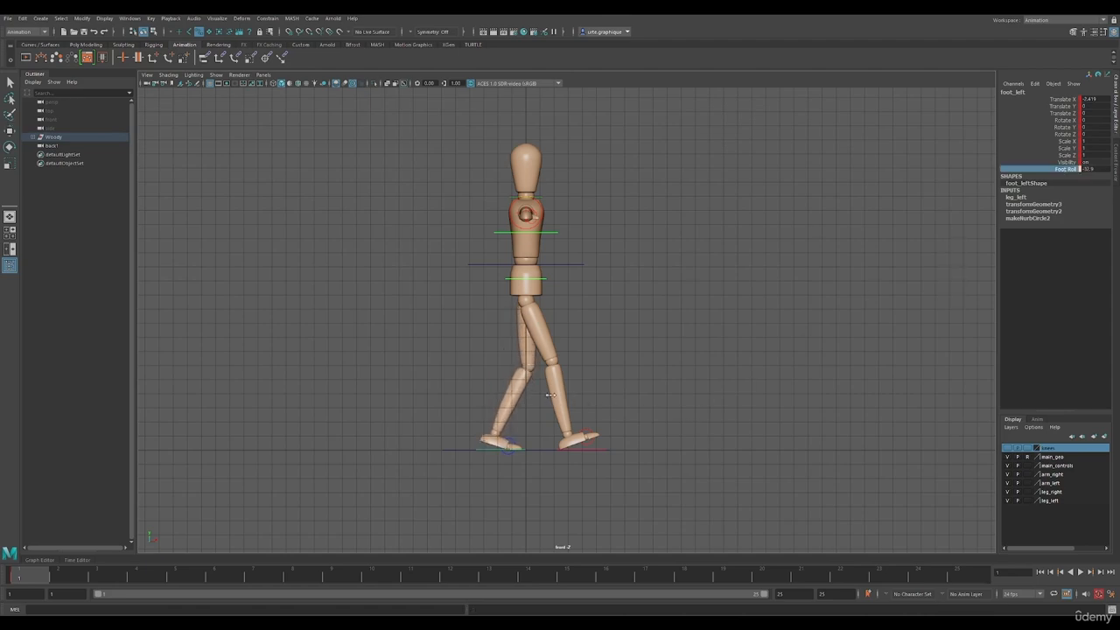
Reselect the left foot control and move it farther back to a Translate X of about -3.2
click(494, 451)
key(space)
click(743, 265)
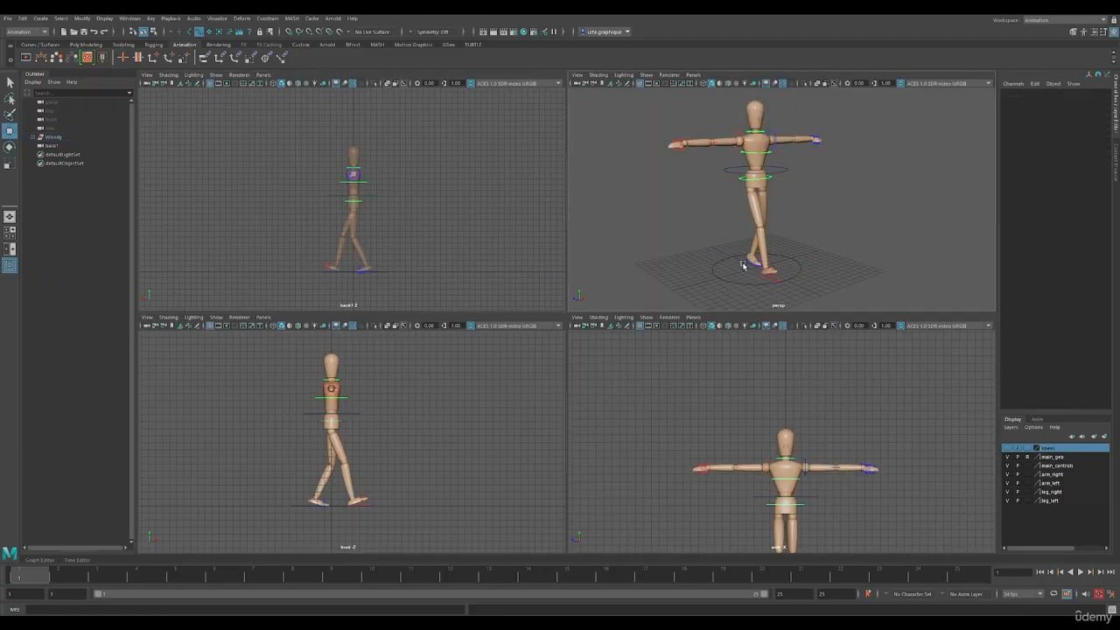
click(747, 264)
key(space)
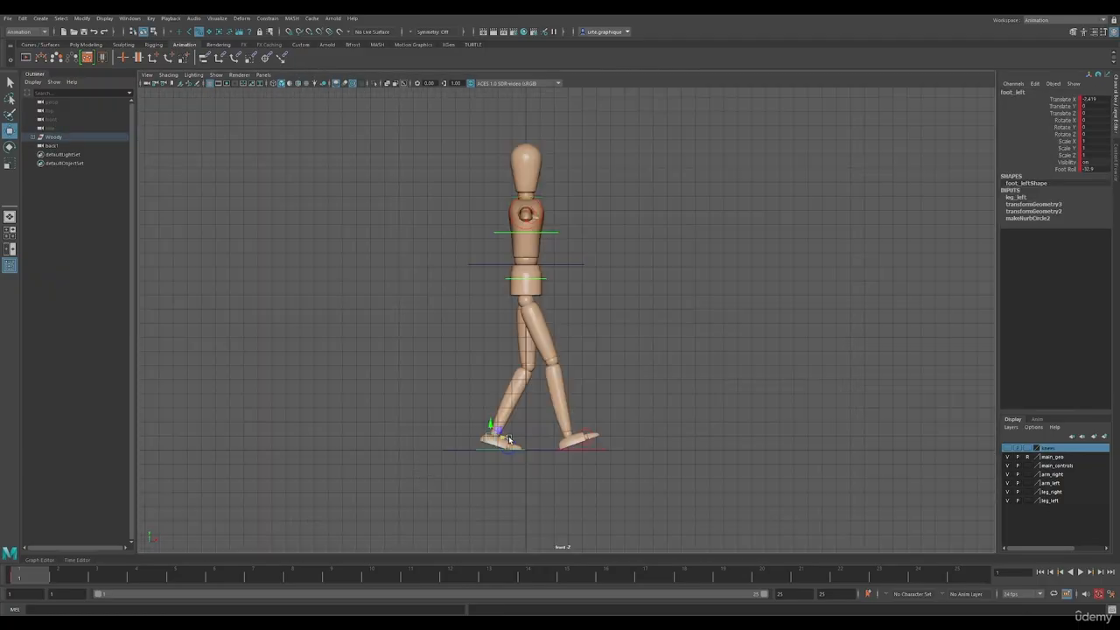
drag(503, 437, 497, 436)
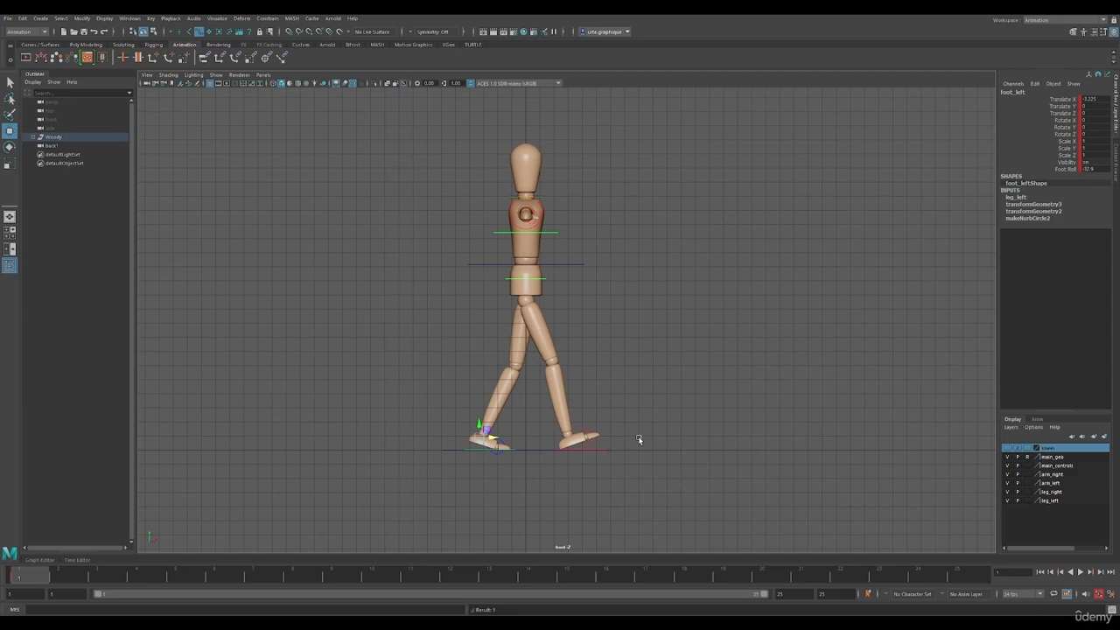
In the maximized perspective view, twist the hips to a Rotate Y of about 25 and counter-rotate the chest to about -22
key(space)
click(767, 181)
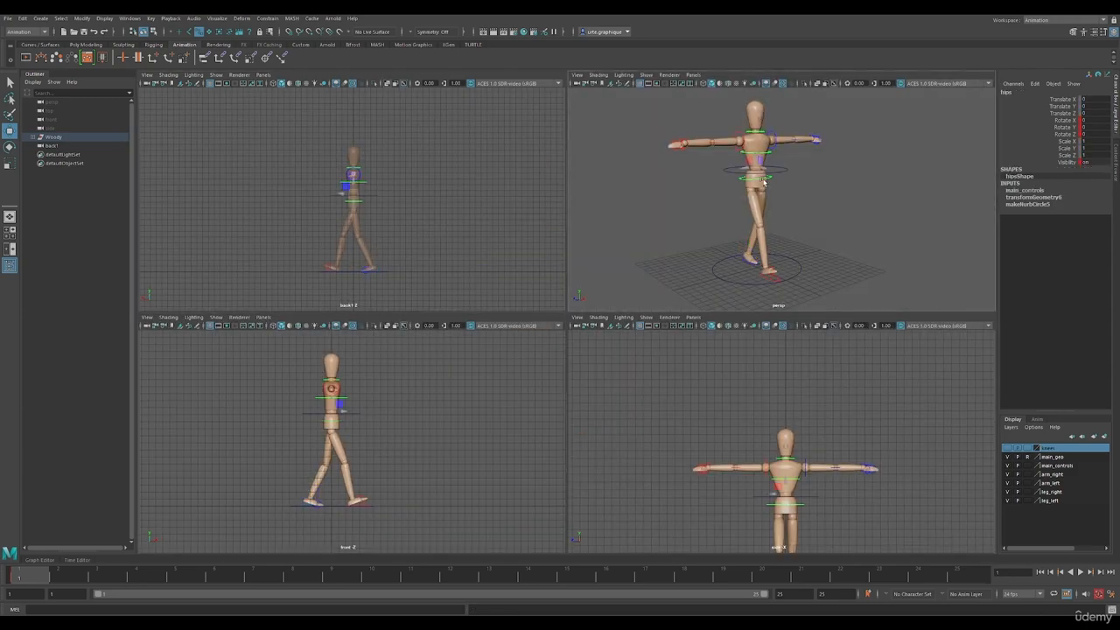
key(space)
alt+drag(645, 243, 574, 328)
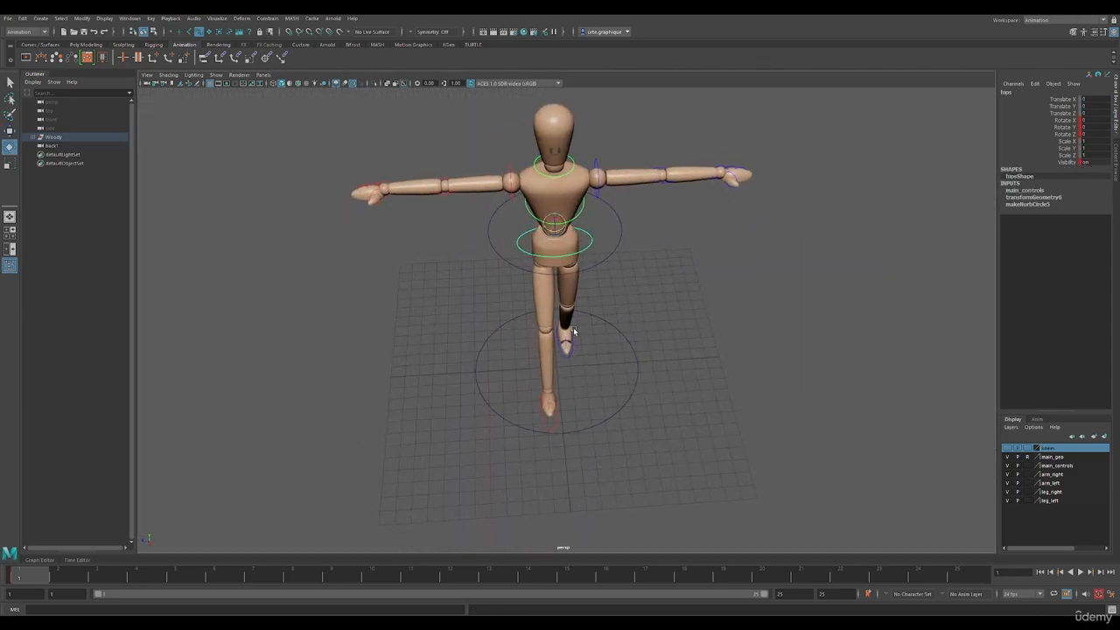
drag(556, 234, 583, 244)
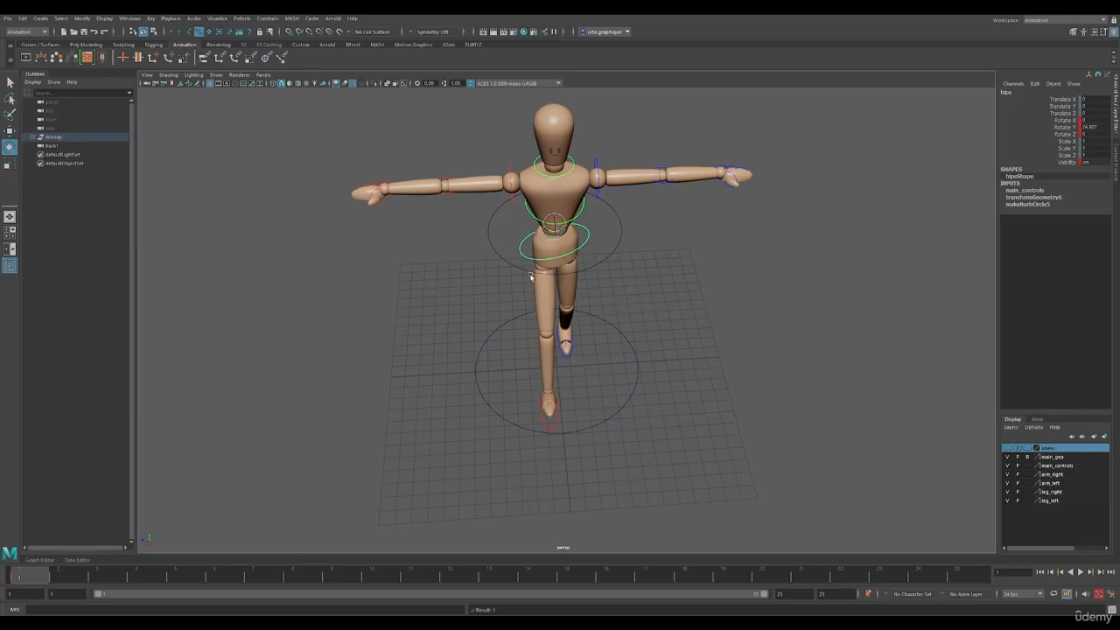
alt+drag(585, 279, 621, 258)
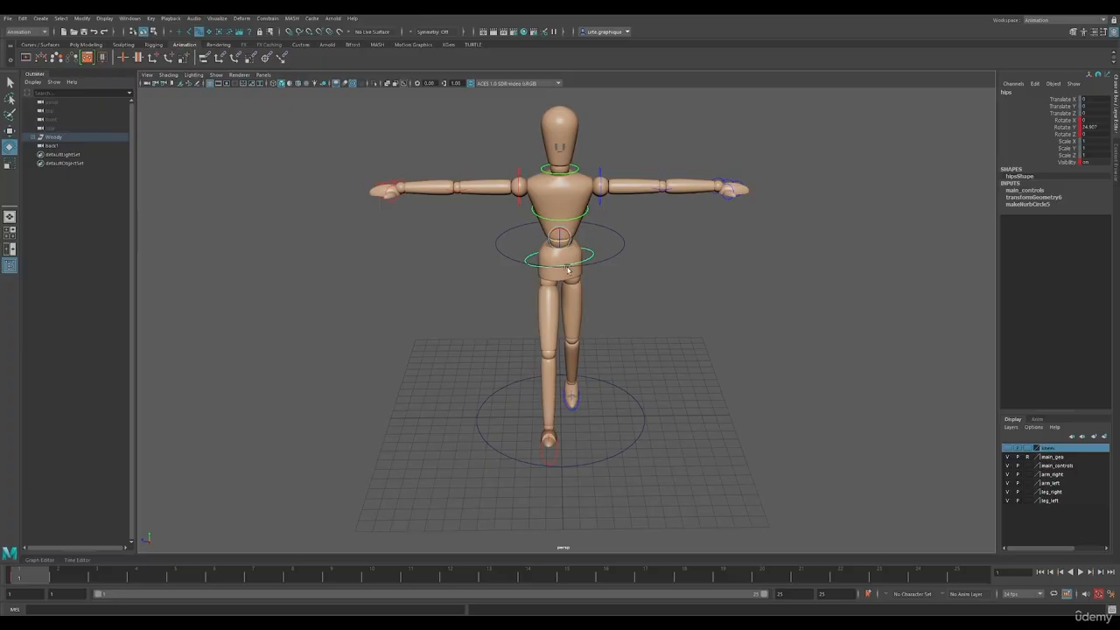
click(572, 220)
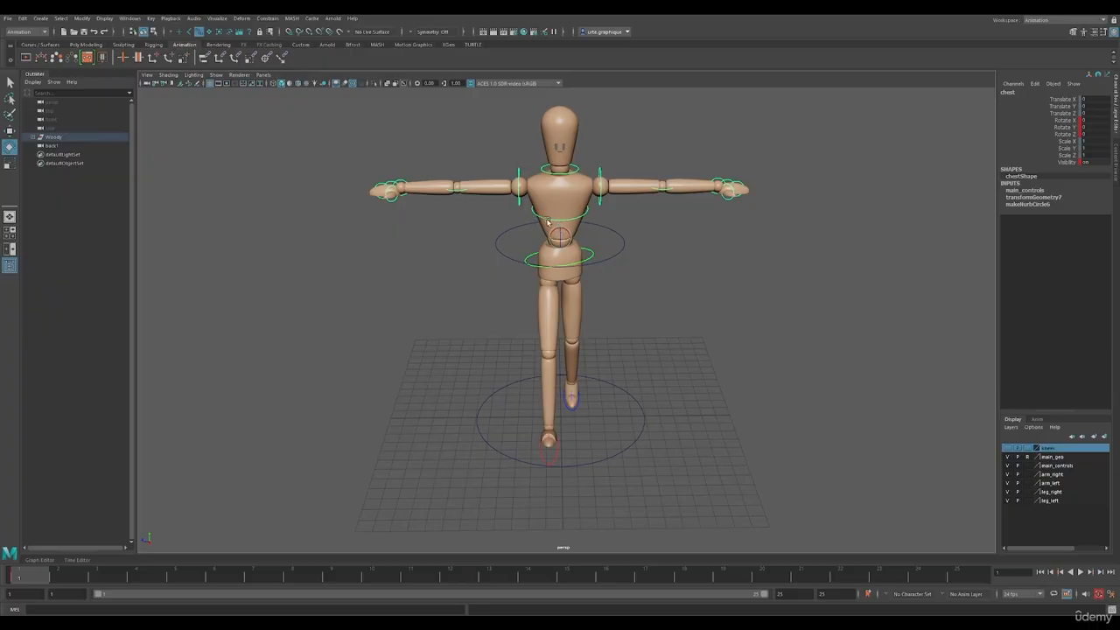
drag(568, 241, 564, 242)
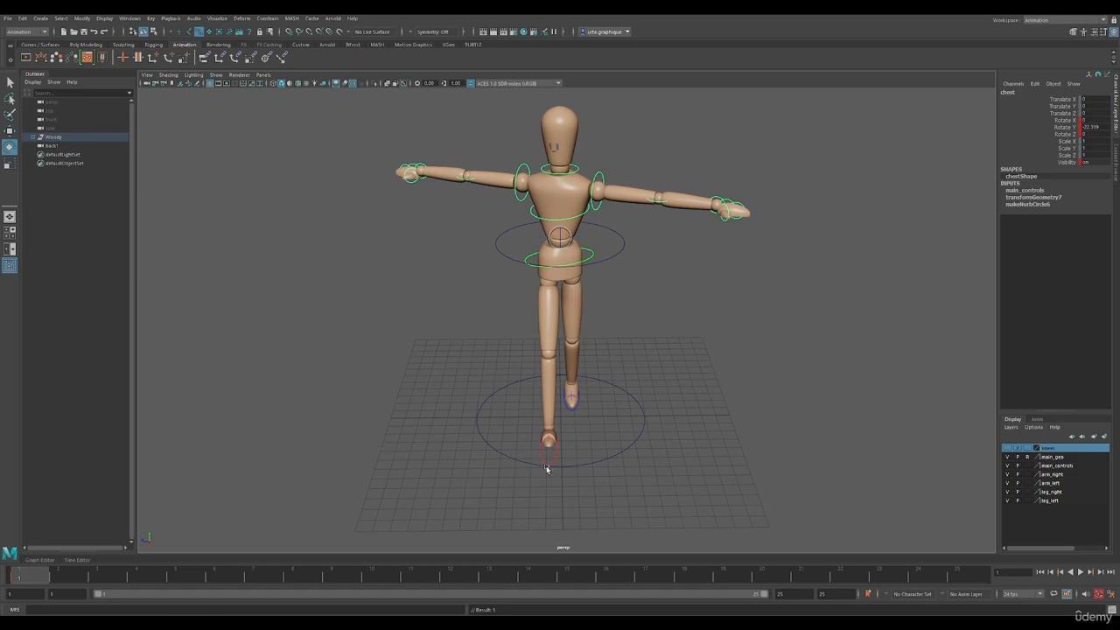
Rotate the left and right shoulder controls so both arms hang down beside the body
click(595, 179)
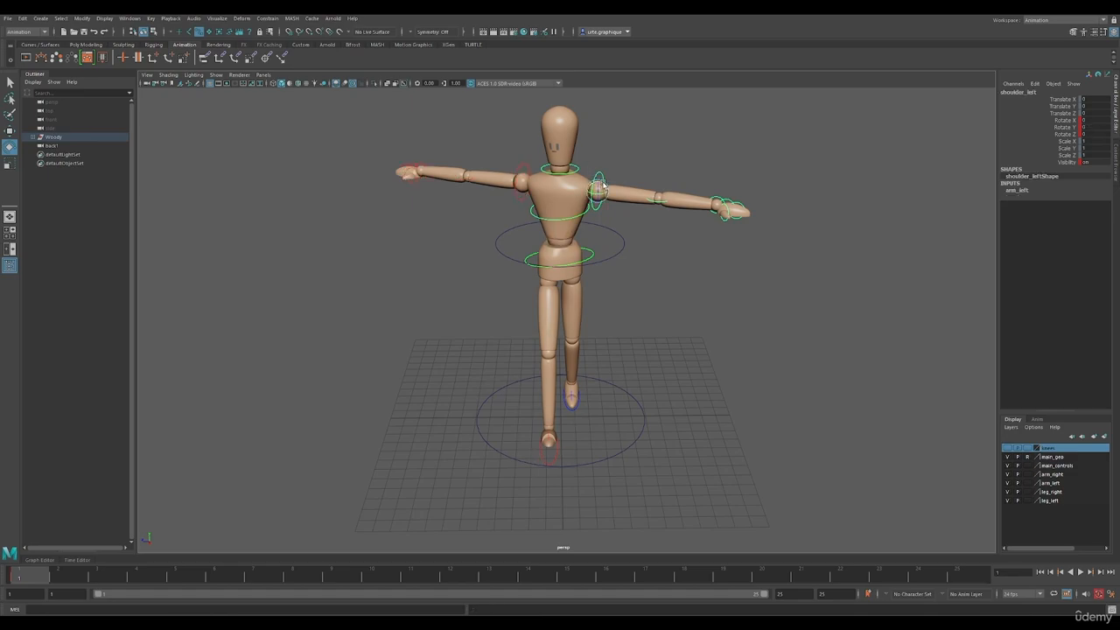
drag(596, 180, 607, 200)
click(522, 178)
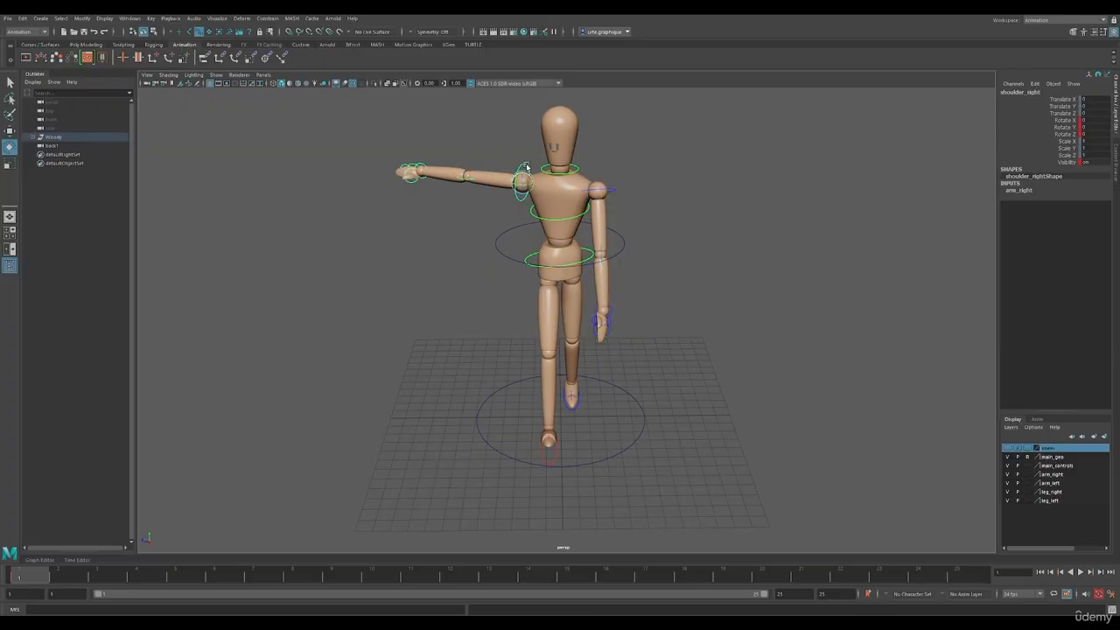
drag(523, 180, 509, 179)
Bend the left and right forearms forward by rotating their elbow controls
alt+drag(559, 211, 632, 243)
scroll(567, 208, up, 3)
click(629, 252)
alt+drag(671, 279, 617, 252)
alt+drag(540, 252, 700, 248)
click(453, 256)
drag(446, 255, 584, 255)
alt+middle_drag(706, 295, 671, 252)
scroll(670, 250, down, 5)
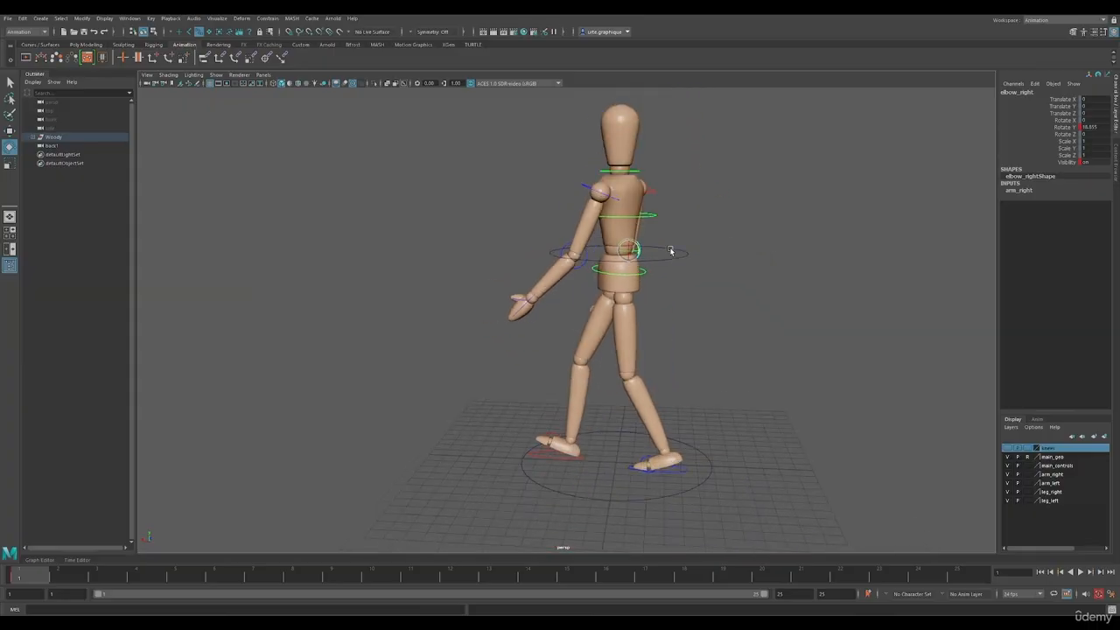
Swing the left arm back toward the torso to a shoulder Rotate Z of about 4 and key the control
alt+drag(670, 250, 681, 255)
click(595, 219)
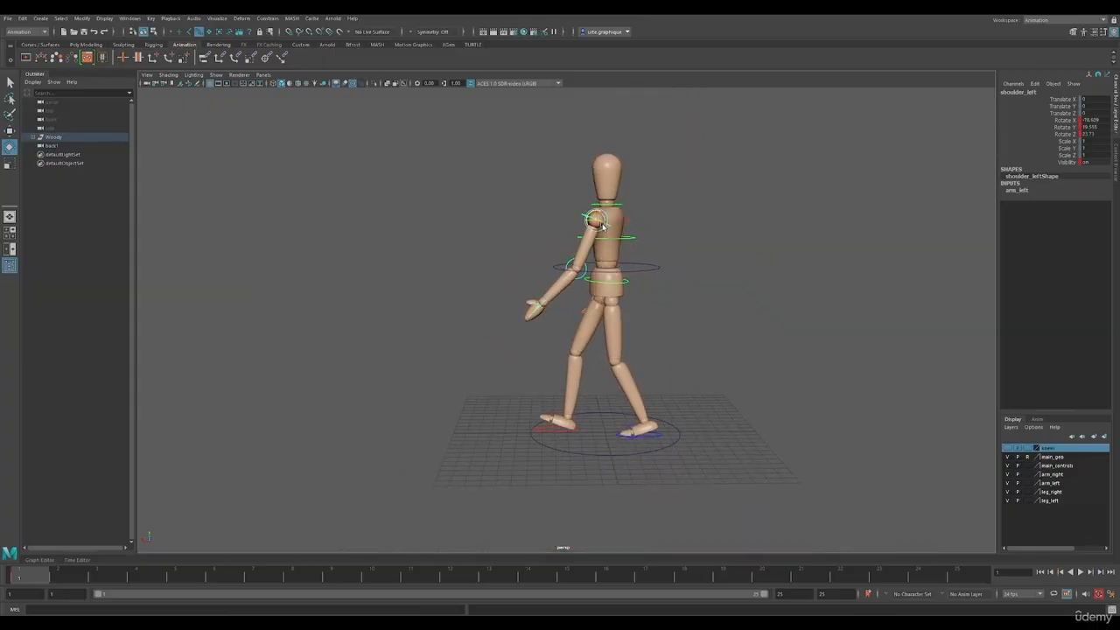
drag(595, 219, 589, 218)
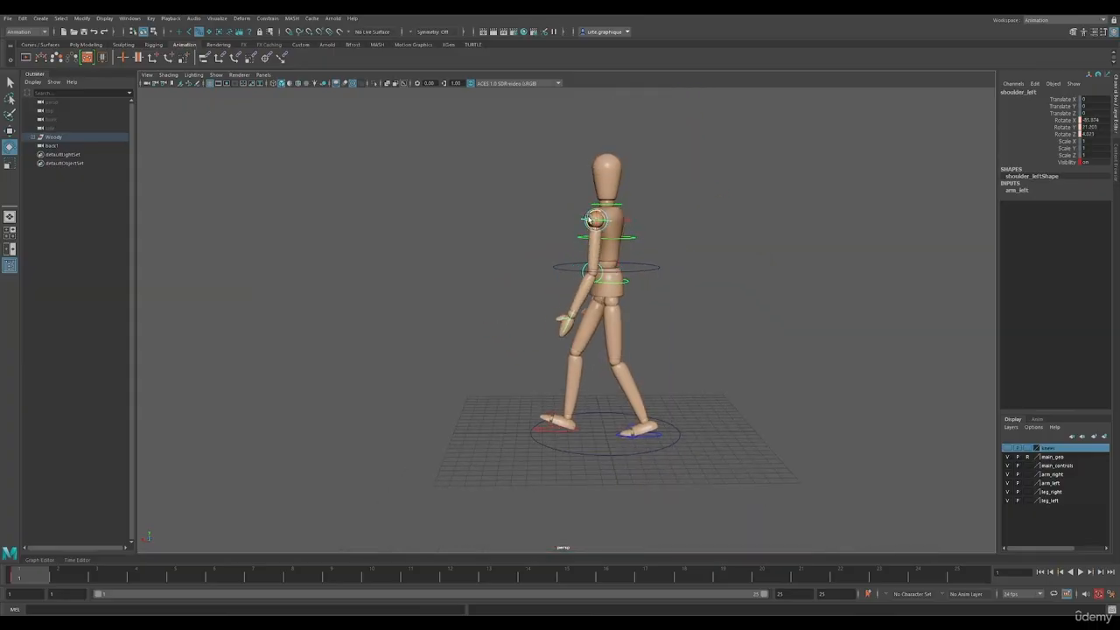
key(s)
Swing the right arm slightly behind the torso to a shoulder Rotate Z of about -21
alt+drag(687, 315, 683, 312)
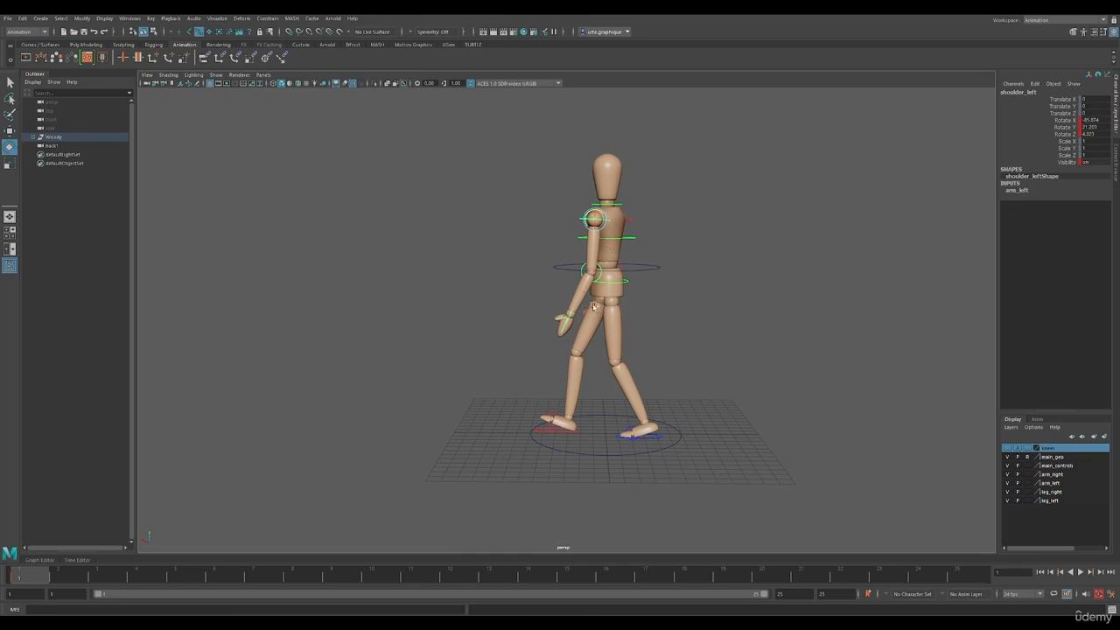
click(629, 223)
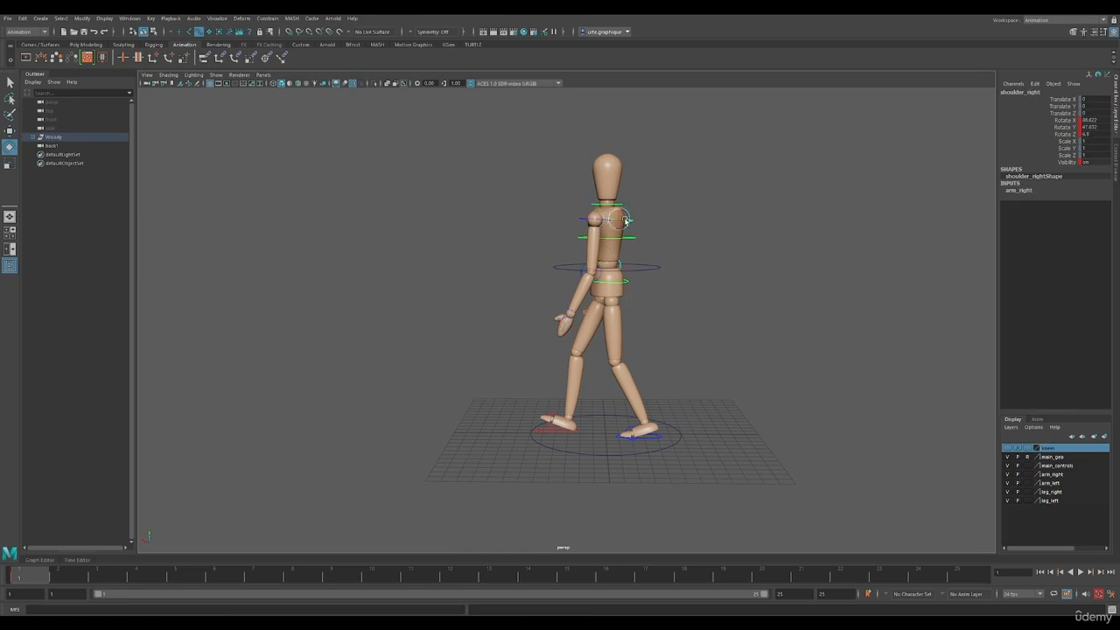
drag(613, 215, 689, 354)
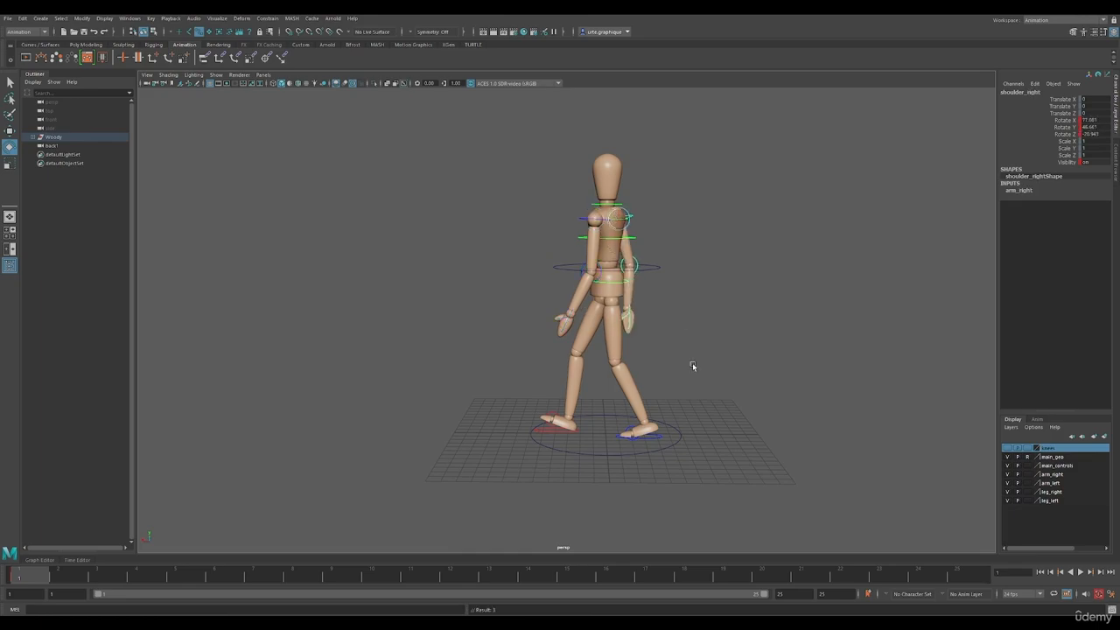
Turn off X-Ray shading in the maximized back view and swing the left arm slightly forward to a shoulder Rotate Z of about 9
key(space)
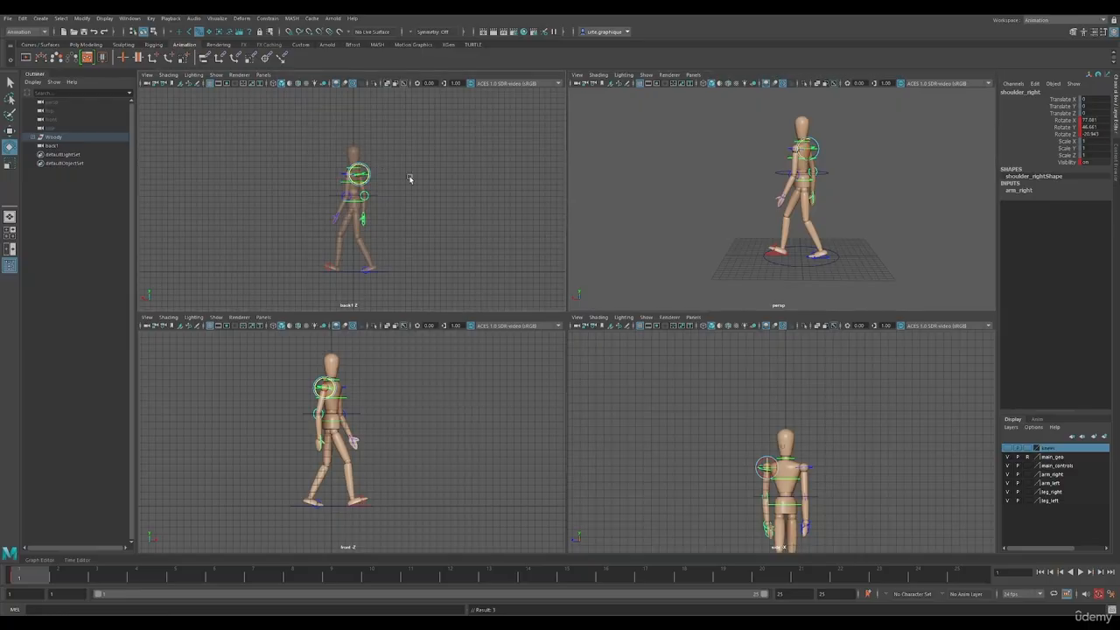
key(space)
click(162, 78)
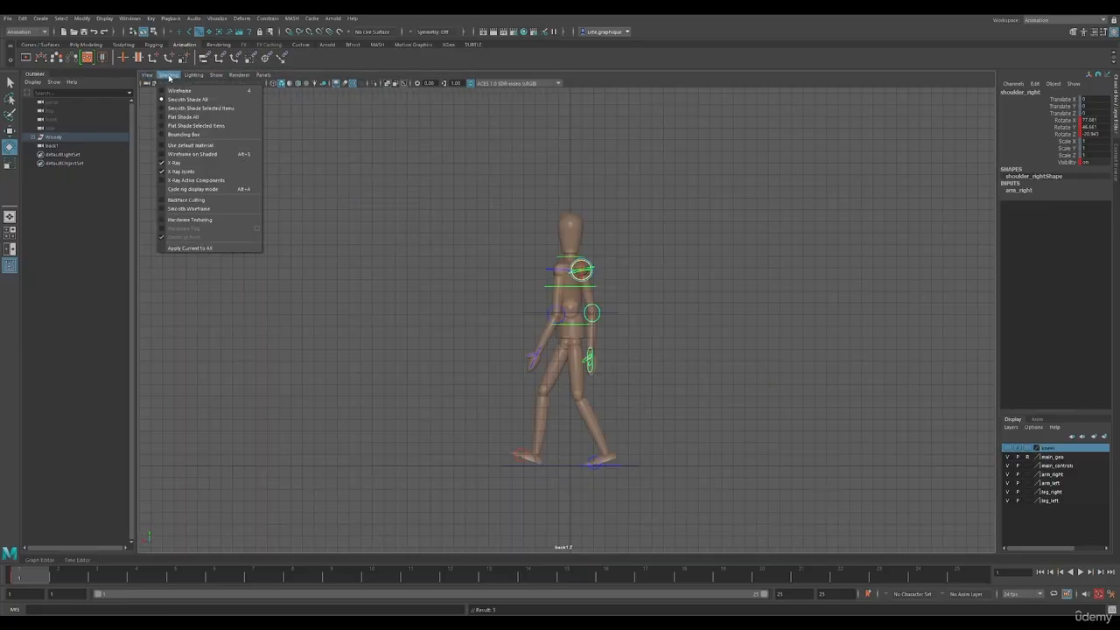
click(173, 160)
scroll(625, 316, up, 3)
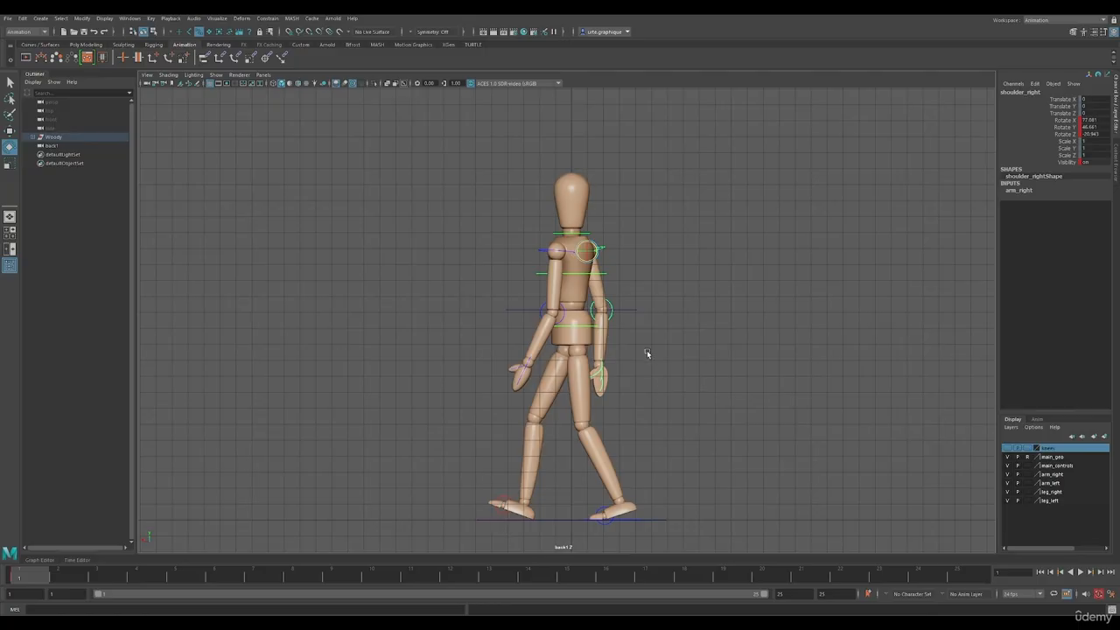
click(566, 253)
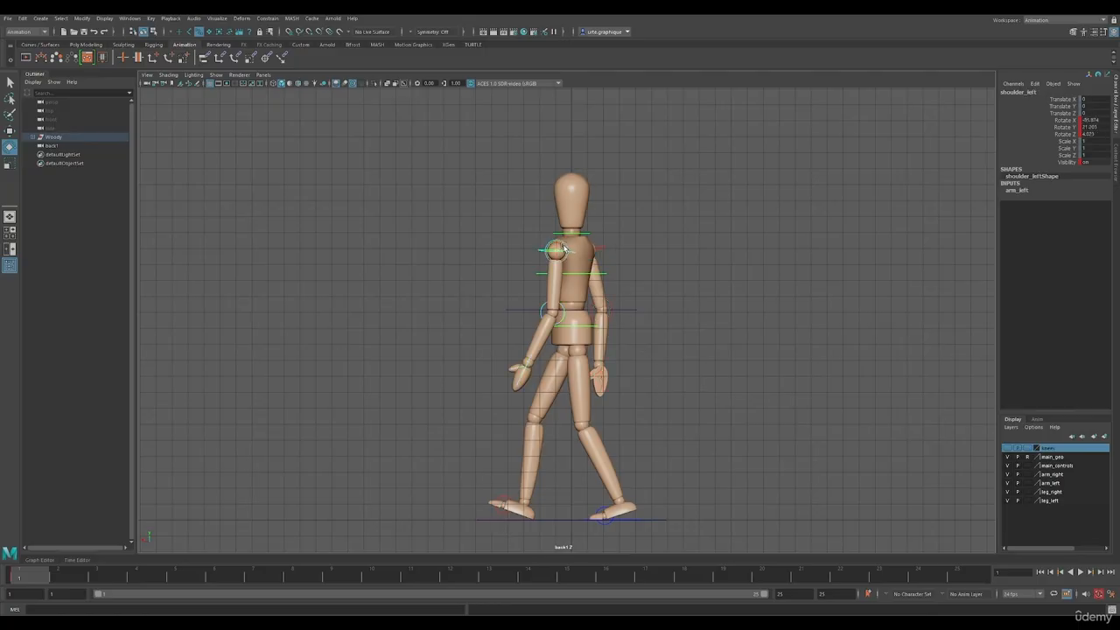
drag(565, 245, 565, 249)
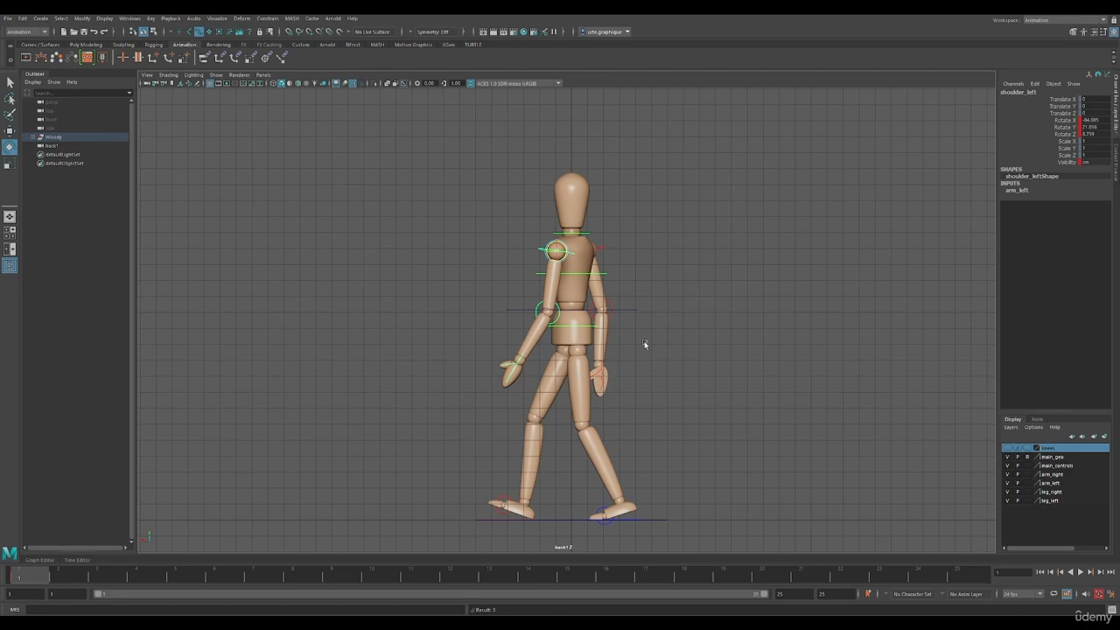
In the maximized orthographic view facing the mannequin, rotate the left shoulder inward to a Rotate Y of about -12.5
key(space)
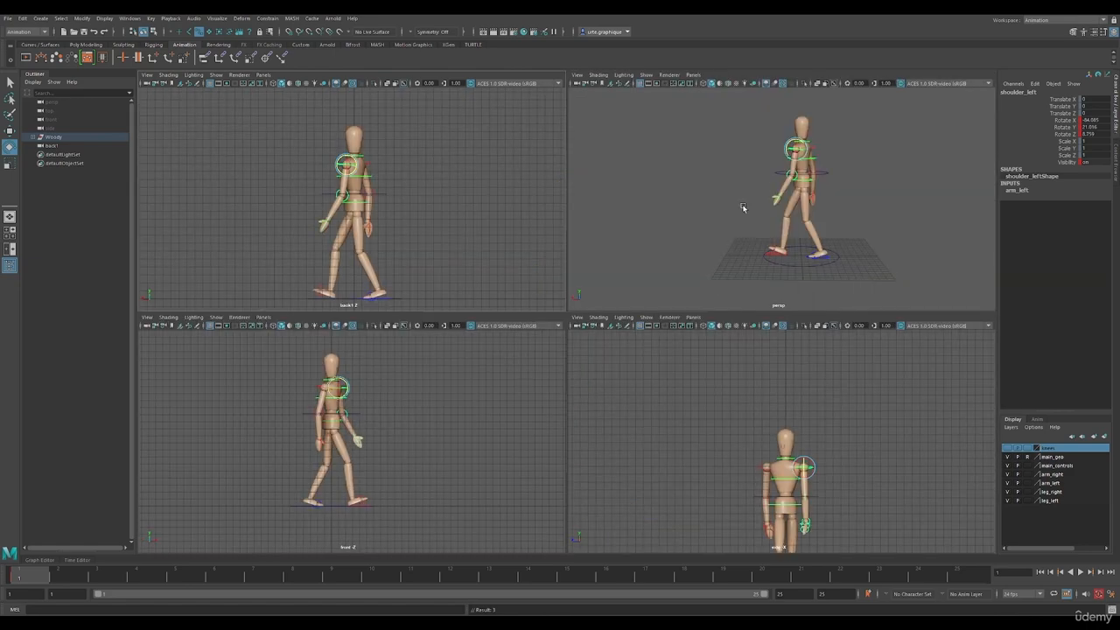
key(space)
alt+middle_drag(609, 431, 613, 359)
scroll(621, 367, up, 3)
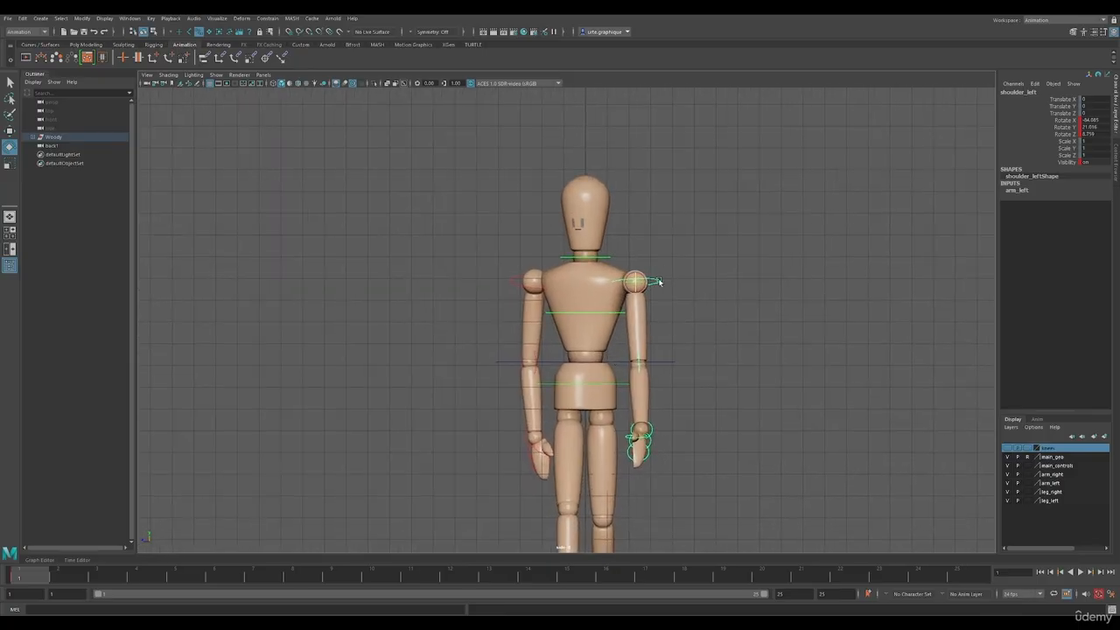
drag(642, 282, 636, 289)
Set the right shoulder's Rotate Y to about 0.6 and its Rotate X to about 86.4
click(538, 291)
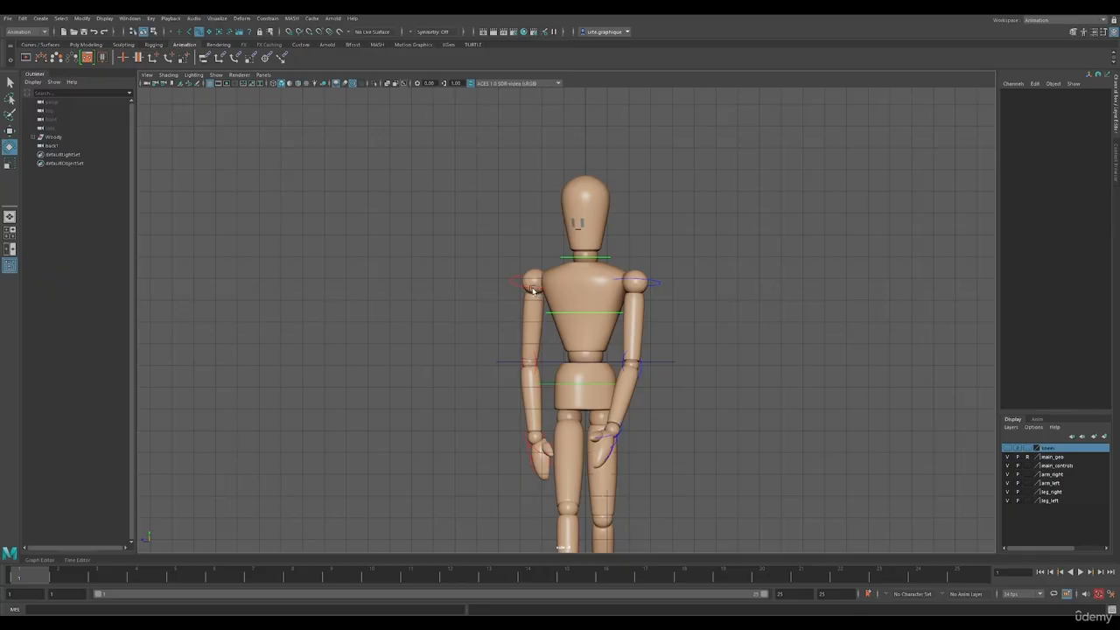
click(533, 290)
drag(535, 284, 533, 284)
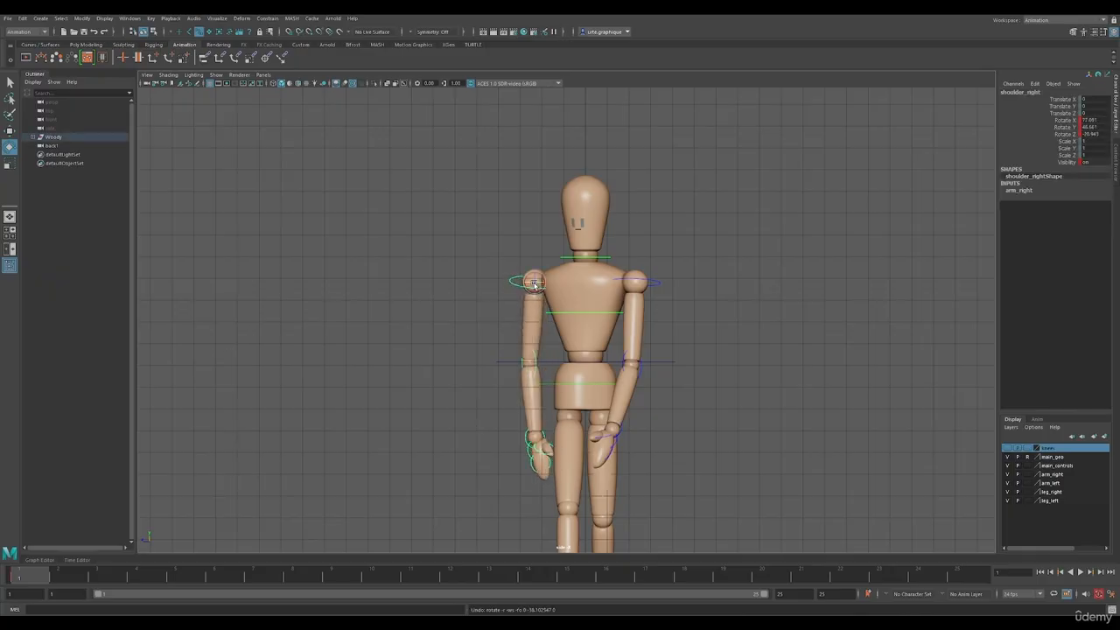
click(1065, 128)
middle_drag(553, 338, 488, 322)
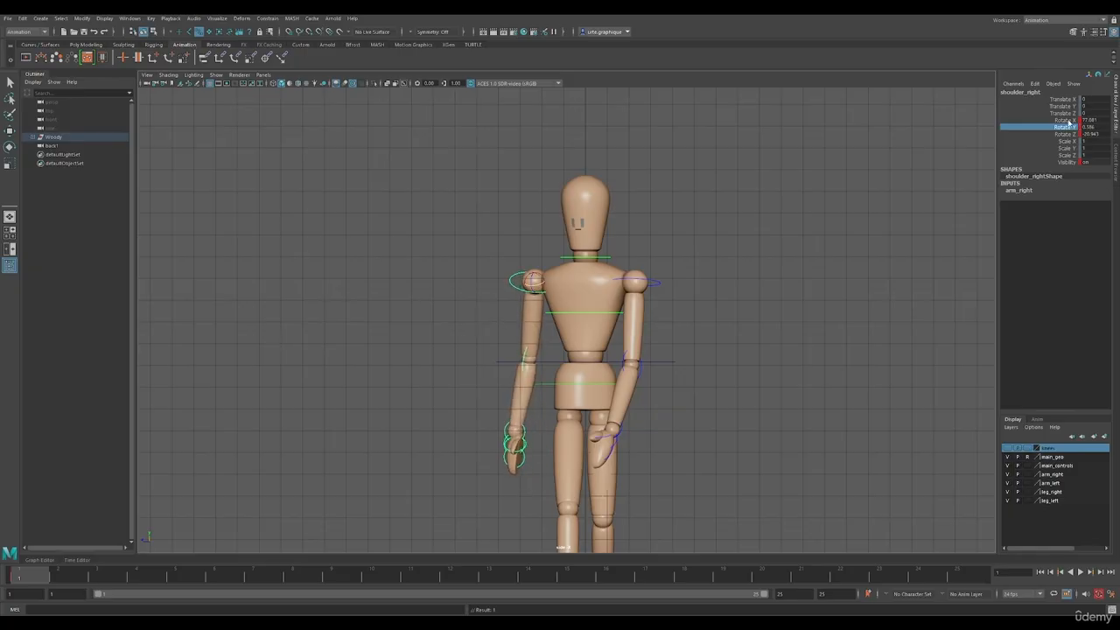
click(1067, 120)
mouse_move(769, 348)
middle_down()
mouse_move(756, 350)
mouse_move(755, 338)
middle_up()
click(661, 285)
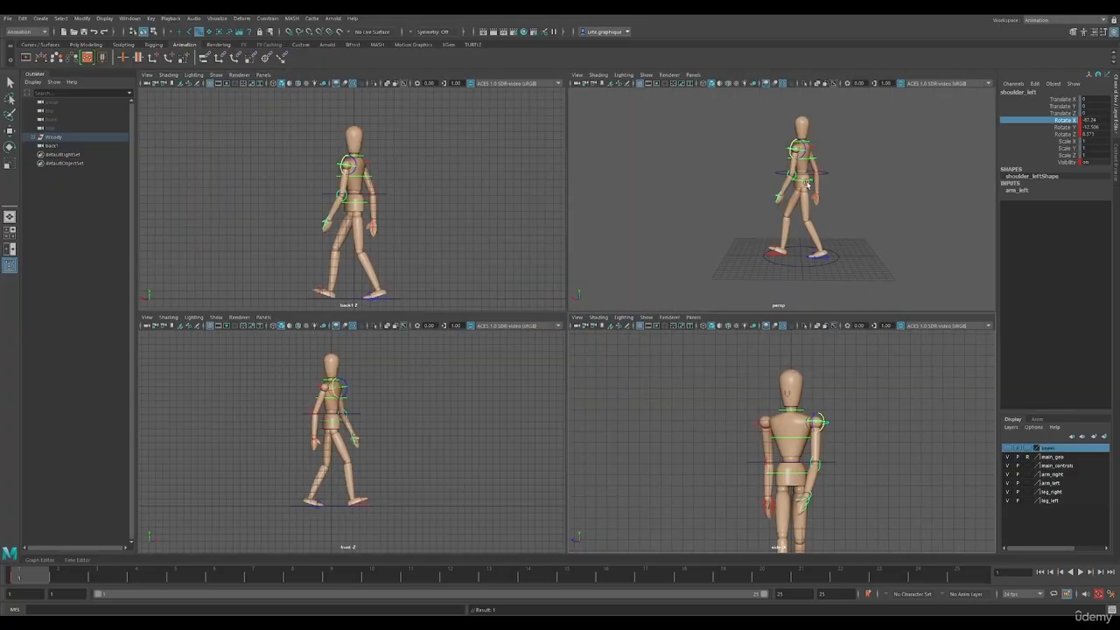
Back in the perspective view, adjust the right shoulder's Rotate Z to bring the rear arm closer to the torso
key(space)
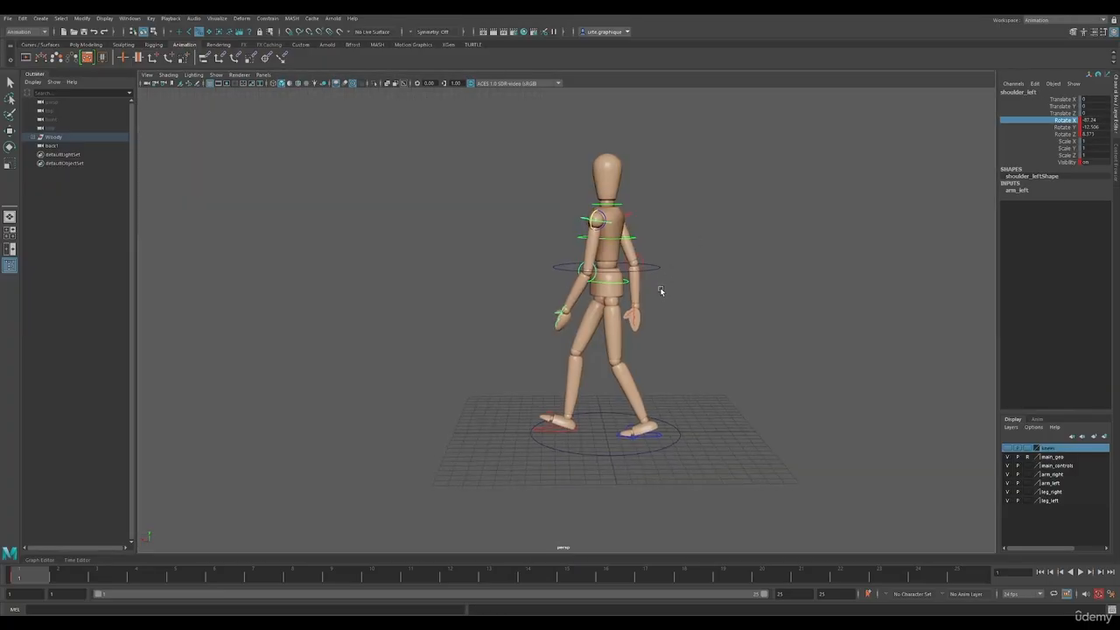
click(630, 215)
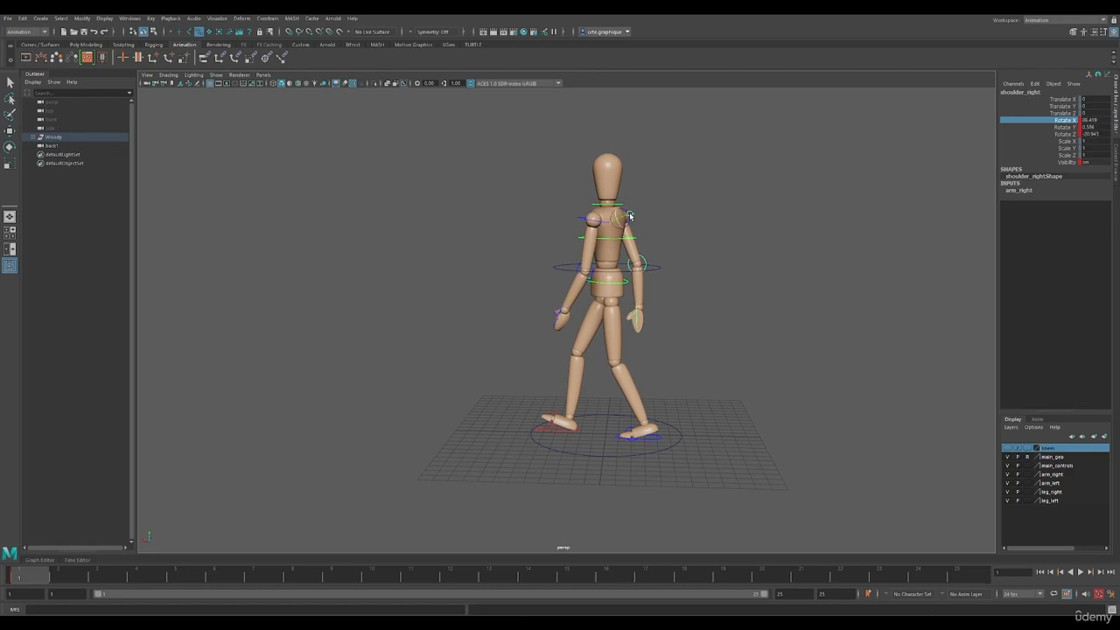
click(1066, 134)
middle_drag(732, 282, 719, 286)
alt+drag(719, 286, 723, 283)
Lower the left shoulder's Rotate Z to about 4.4 to reduce the arm's forward swing
click(604, 218)
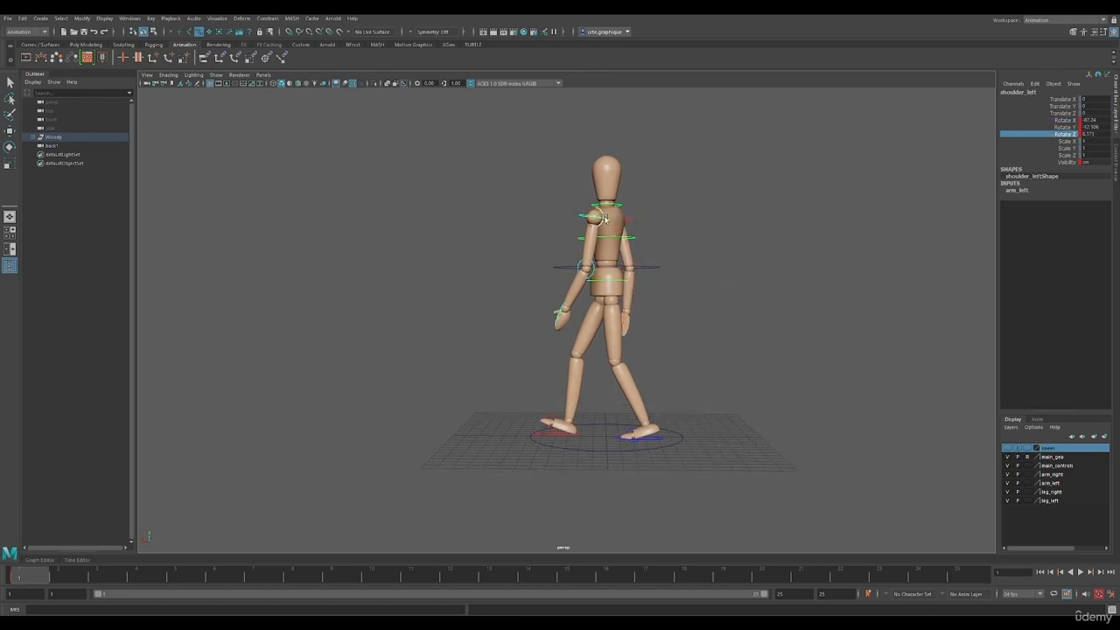
middle_drag(748, 334, 752, 335)
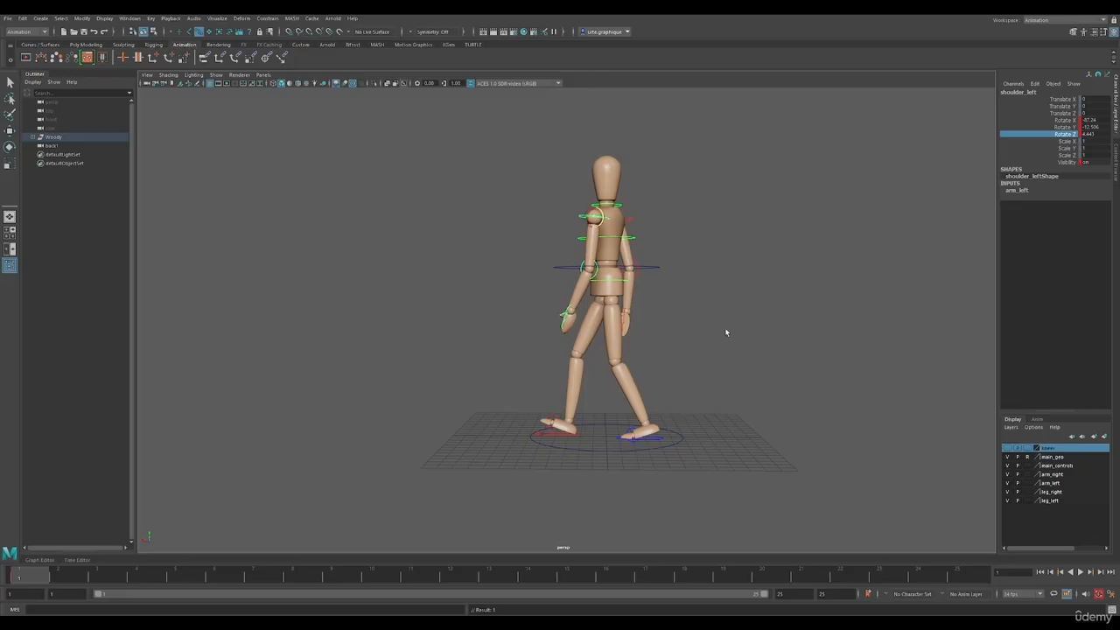
alt+drag(670, 246, 351, 228)
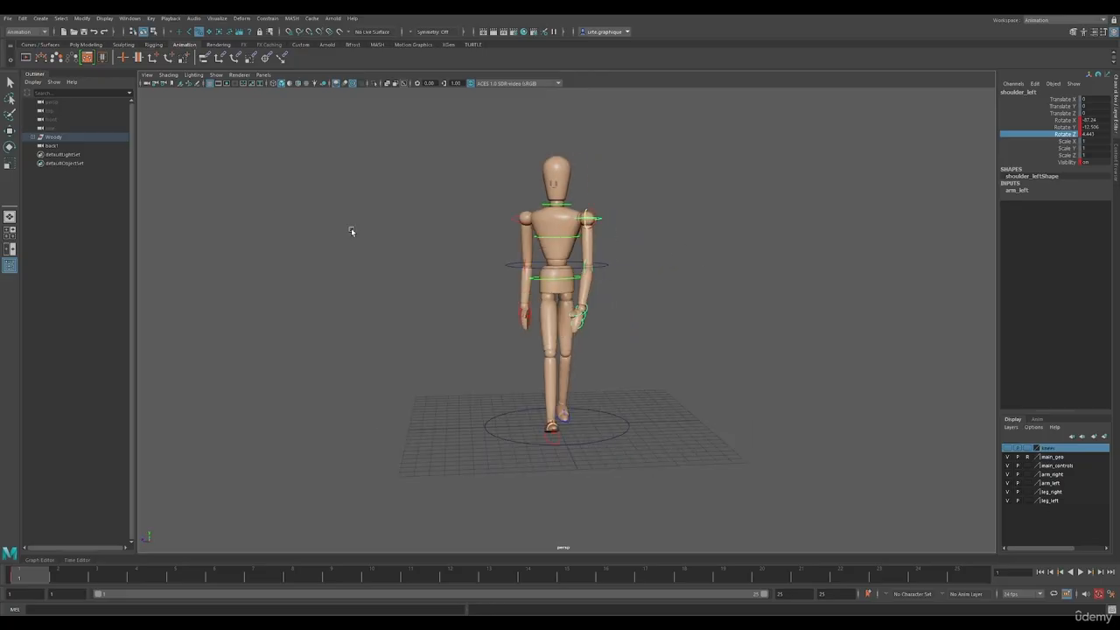
Change the Rotate tool's axis orientation in its tool settings and close them
double_click(9, 148)
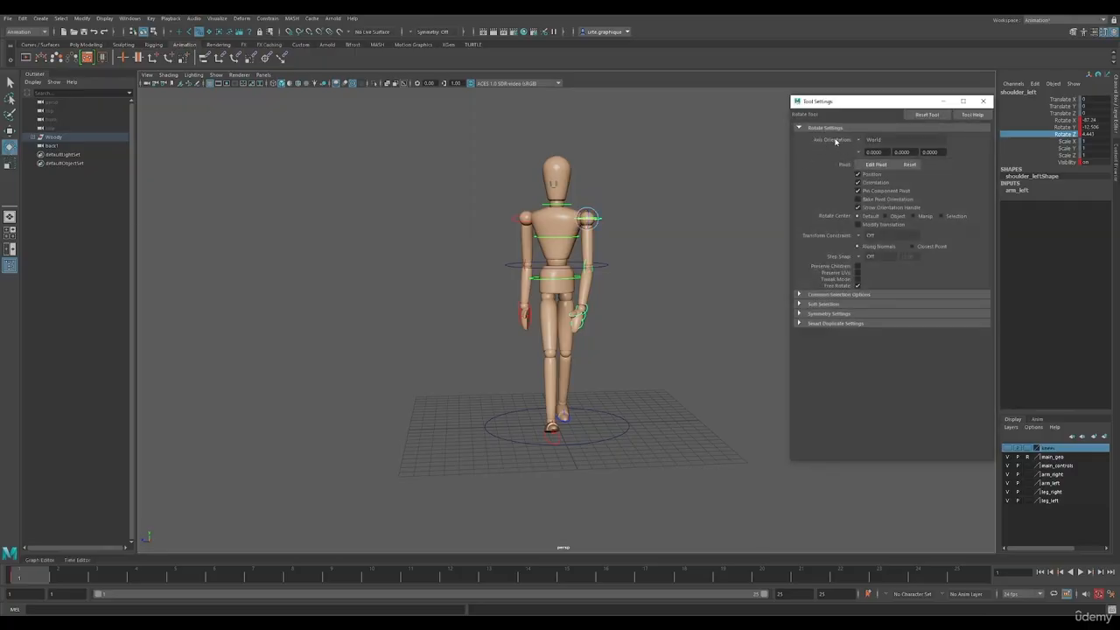
click(862, 141)
click(876, 147)
click(983, 101)
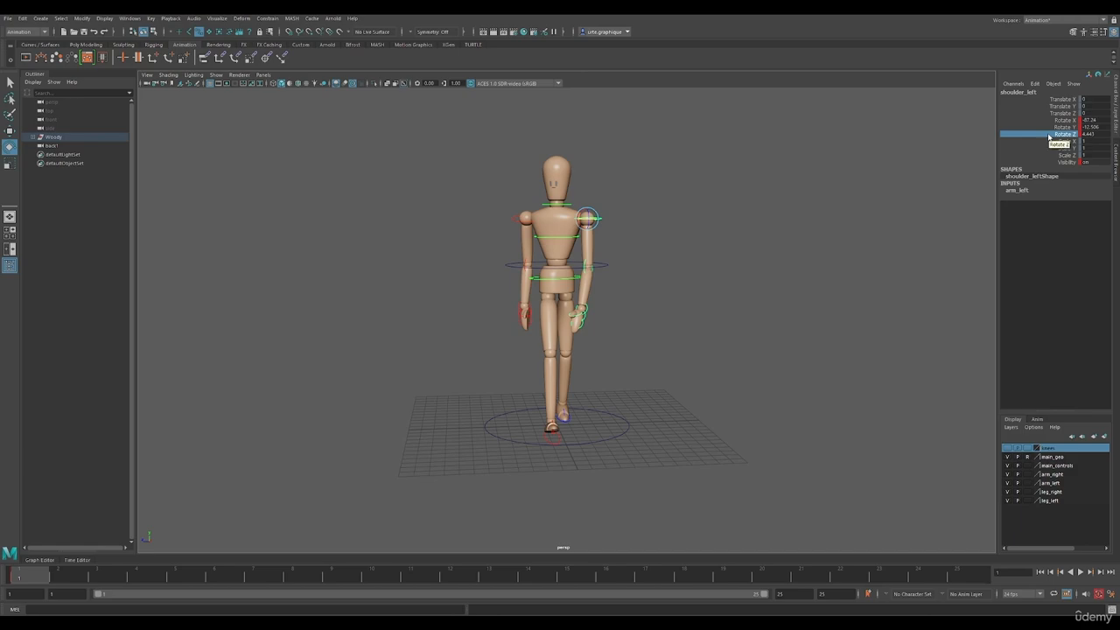
Rotate the left hand to turn its palm toward the thigh, with Rotate Z at about -42
scroll(590, 288, up, 3)
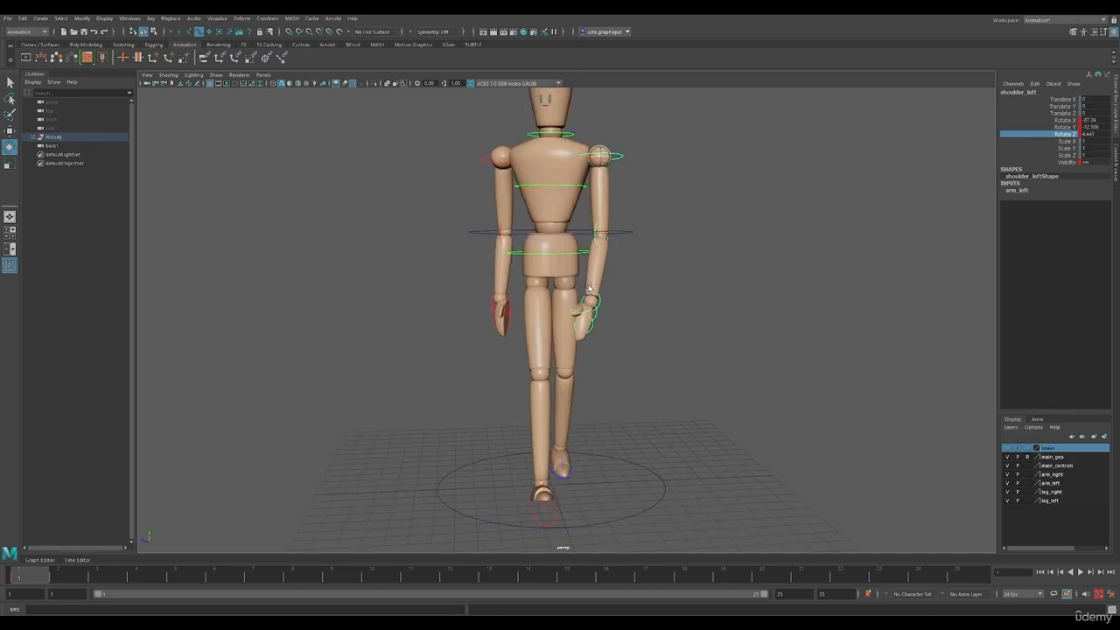
scroll(658, 315, up, 1)
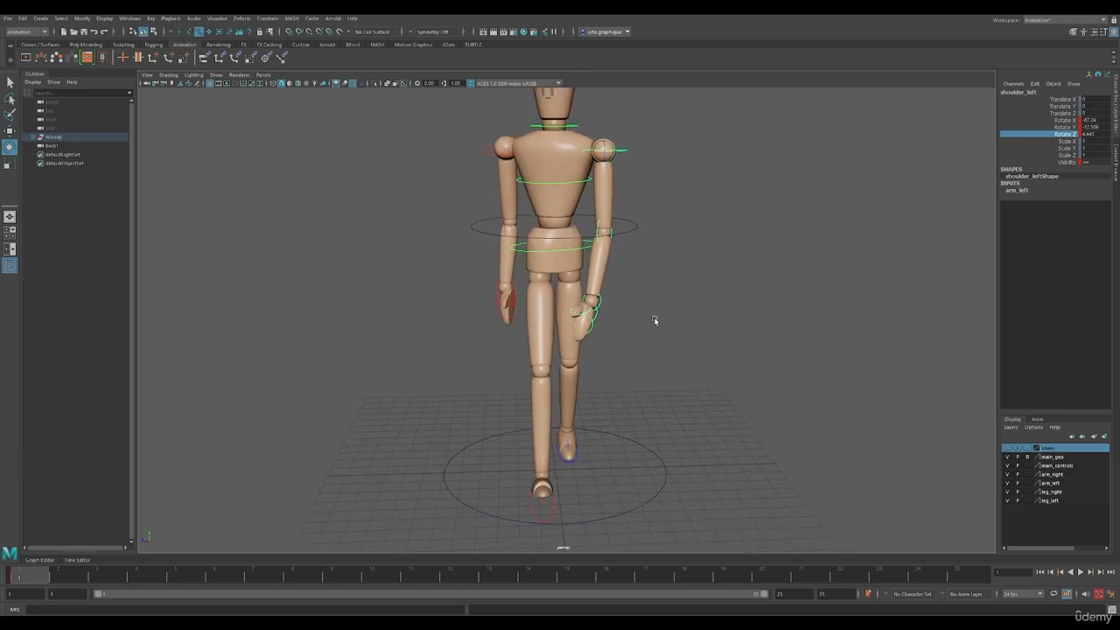
click(596, 305)
scroll(600, 312, up, 3)
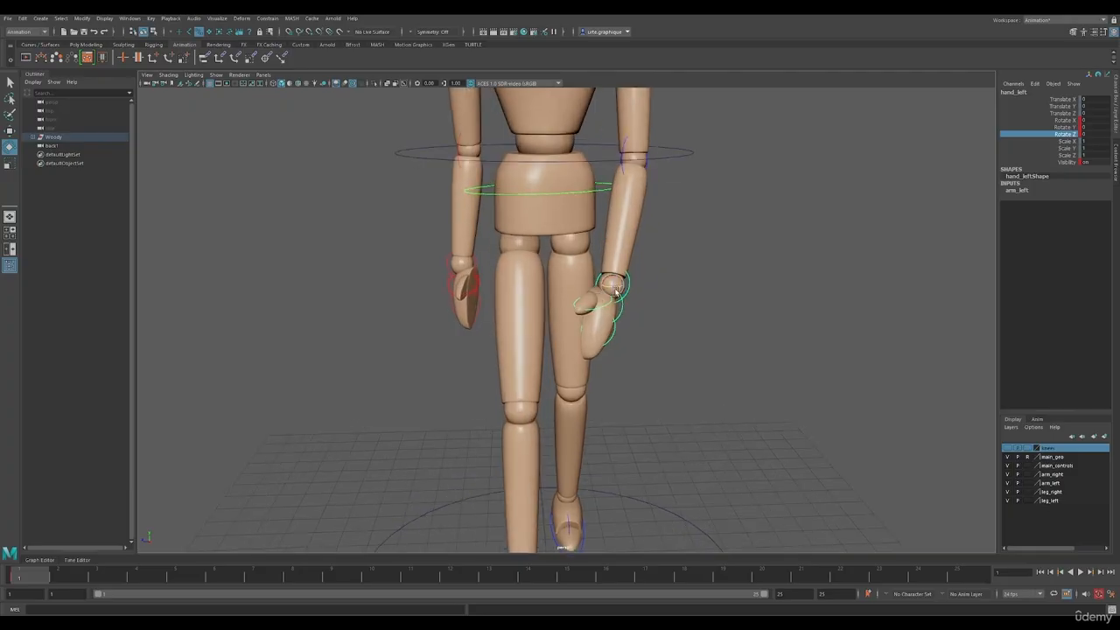
drag(618, 289, 673, 310)
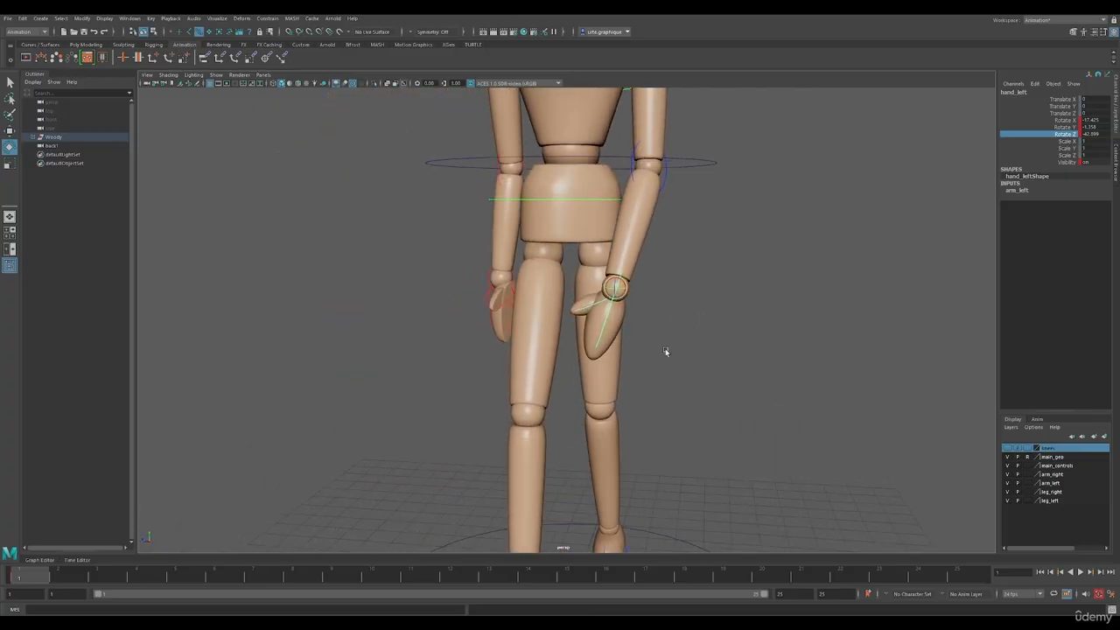
alt+drag(666, 352, 793, 348)
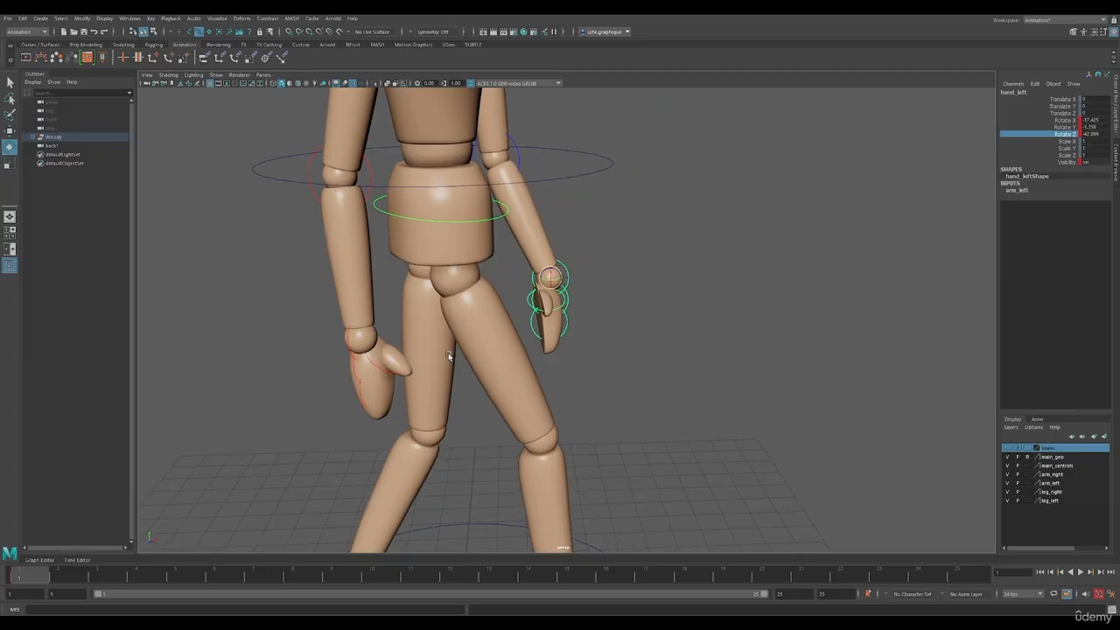
Rotate the right hand at the wrist so it hangs naturally with the thumb toward the thigh
alt+drag(448, 357, 390, 353)
click(463, 265)
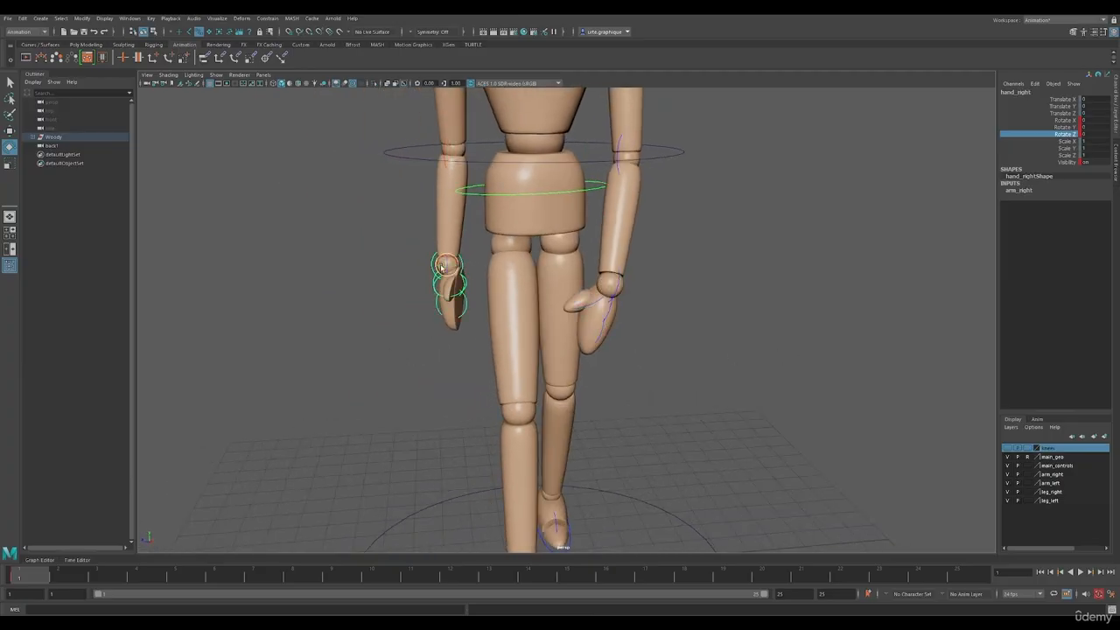
drag(441, 265, 513, 273)
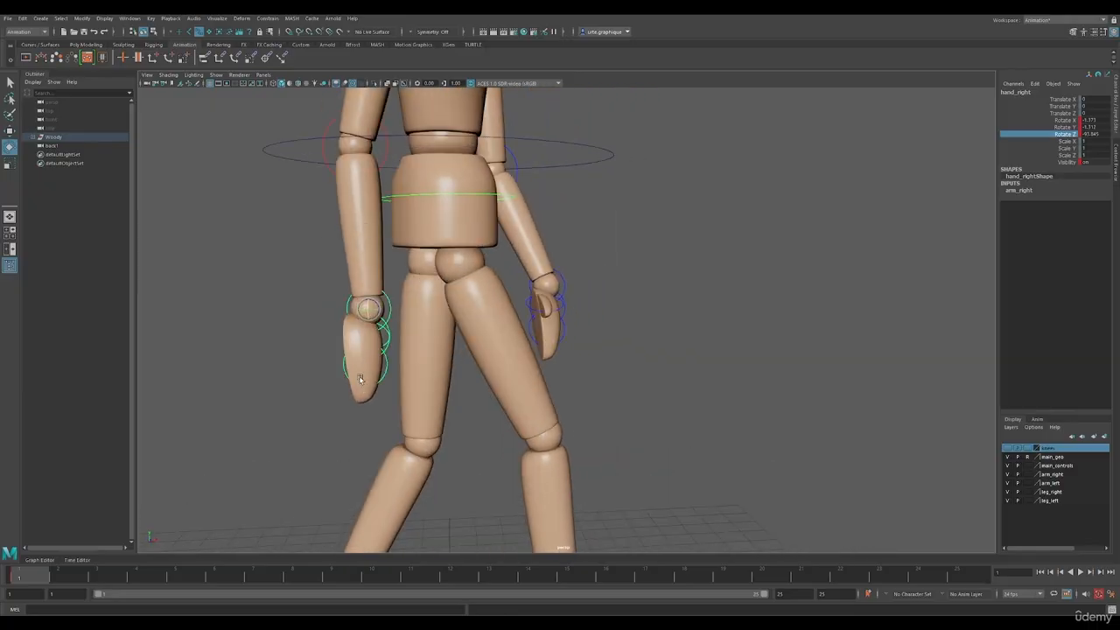
alt+drag(480, 357, 504, 347)
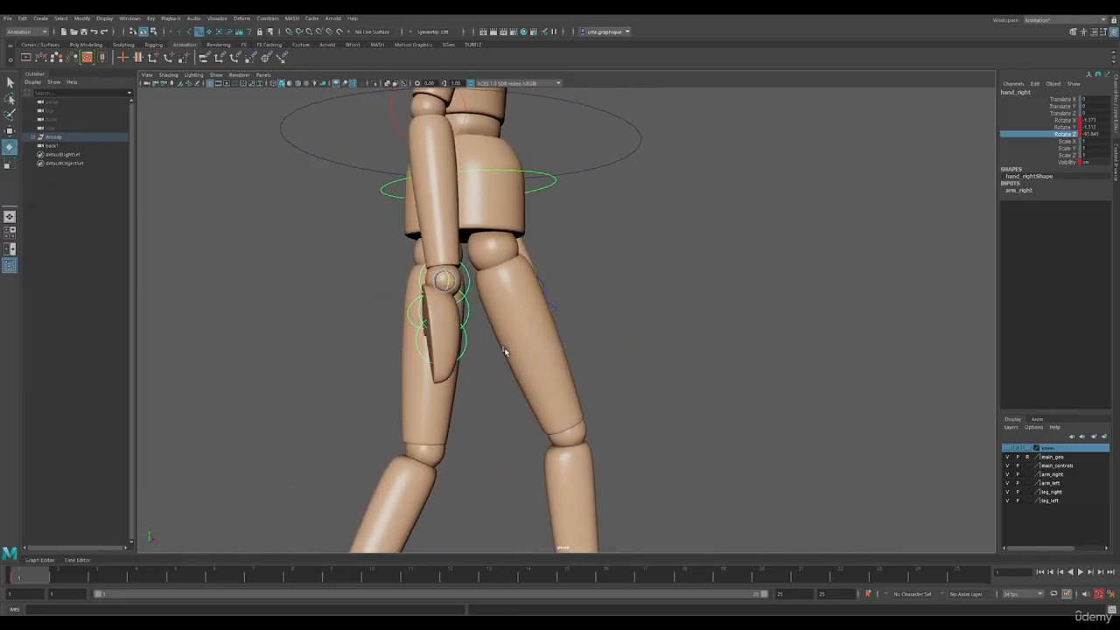
drag(442, 280, 400, 307)
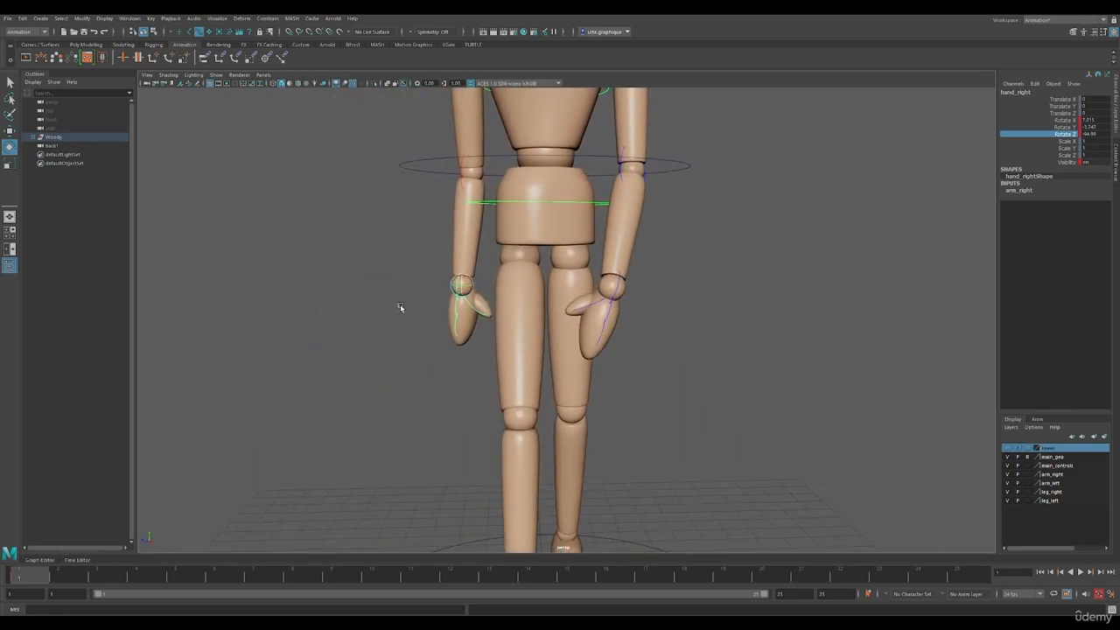
Curl the left hand's finger controls inward and rotate the left thumb closer to the palm
alt+right_drag(400, 307, 449, 301)
alt+drag(450, 301, 482, 324)
click(638, 308)
click(632, 337)
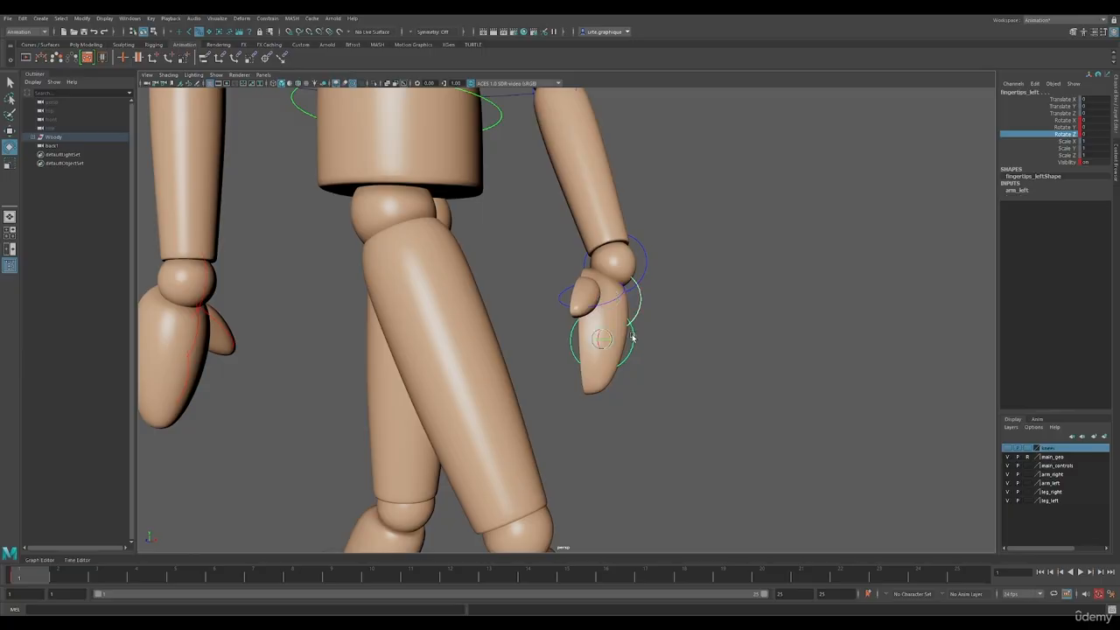
drag(605, 340, 610, 337)
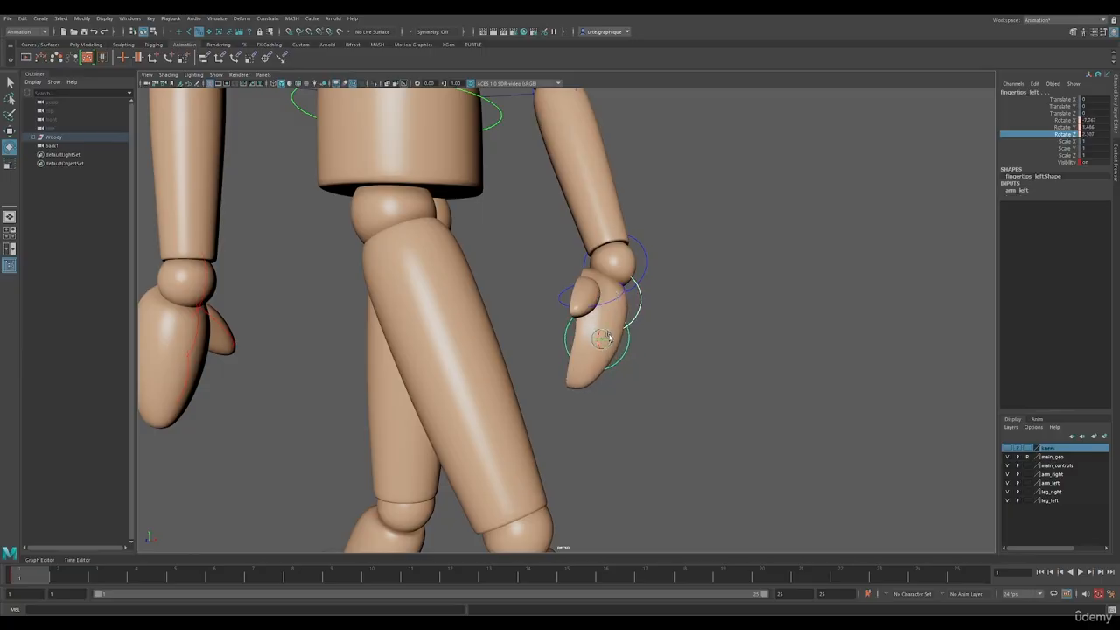
click(588, 294)
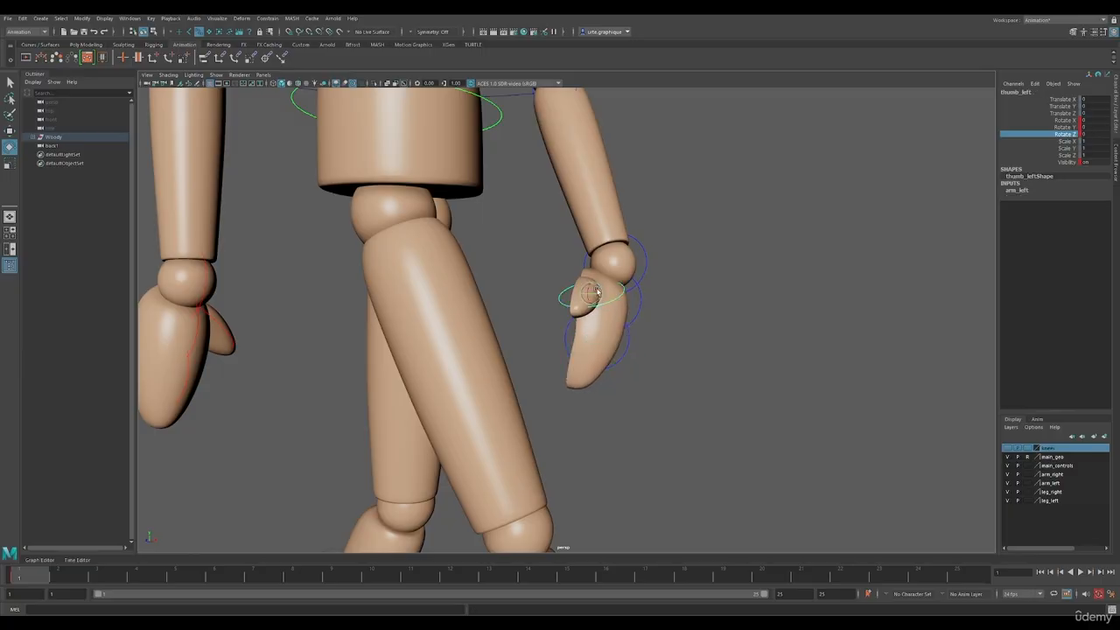
drag(588, 293, 618, 308)
Rotate the right thumb inward so that it rests close against the hand
alt+middle_drag(312, 302, 500, 345)
alt+drag(500, 345, 406, 365)
click(508, 363)
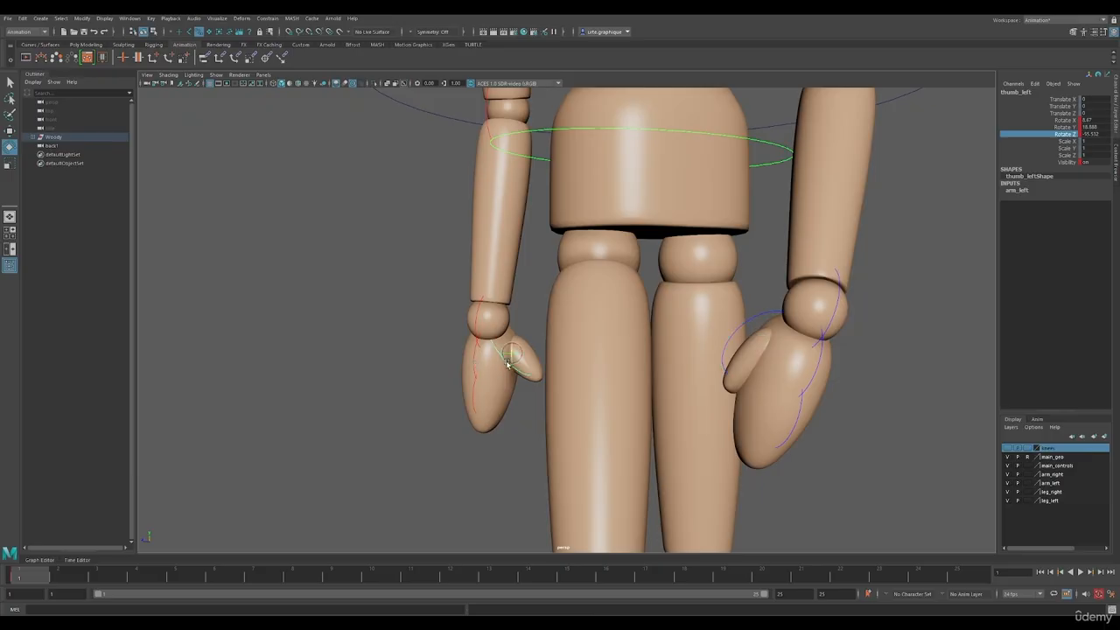
drag(506, 352, 515, 349)
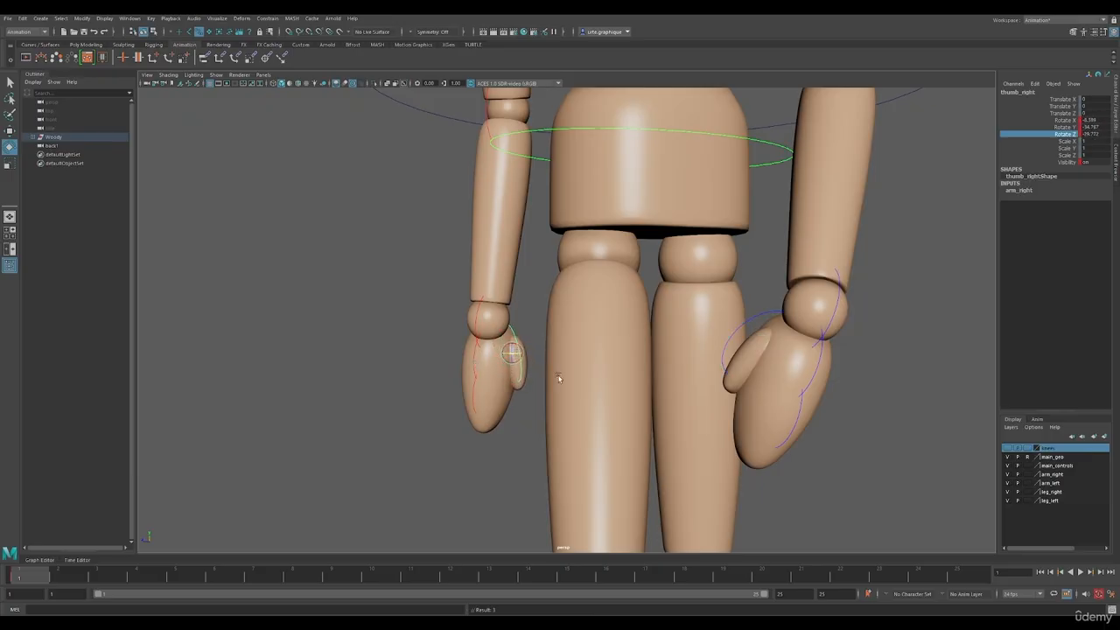
Curl the right hand's finger controls slightly inward and clear the selection
scroll(559, 375, down, 3)
alt+drag(559, 400, 514, 420)
click(487, 410)
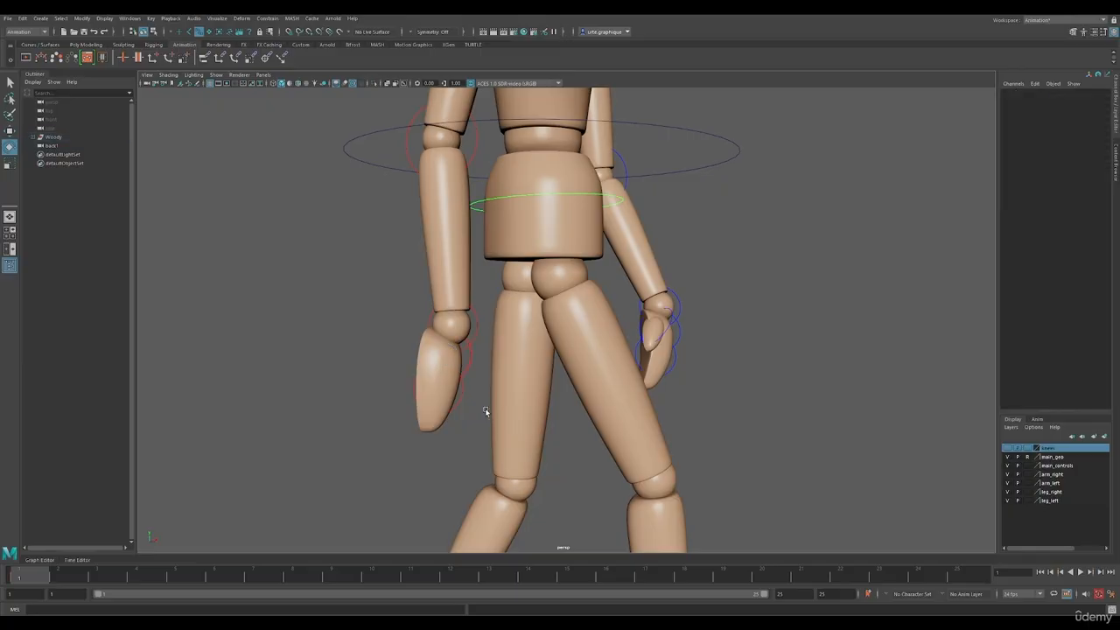
click(463, 378)
click(463, 379)
drag(464, 389, 479, 392)
click(485, 387)
Turn the right and left feet slightly outward around their Y axes
scroll(488, 385, down, 4)
alt+drag(680, 320, 579, 325)
scroll(688, 341, down, 5)
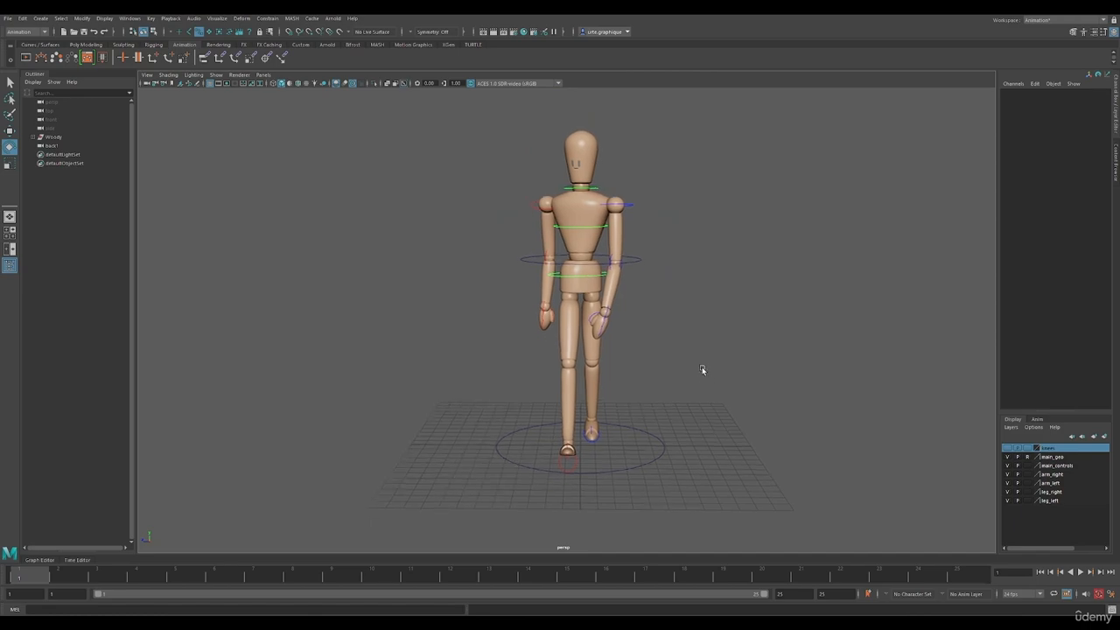
scroll(578, 450, up, 5)
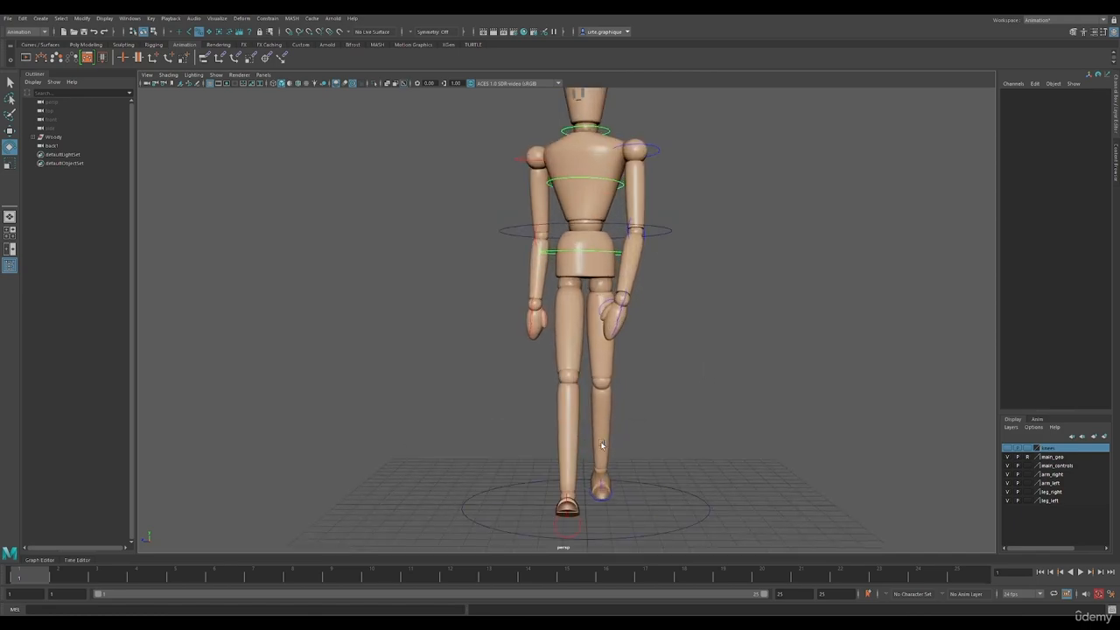
alt+drag(595, 512, 592, 519)
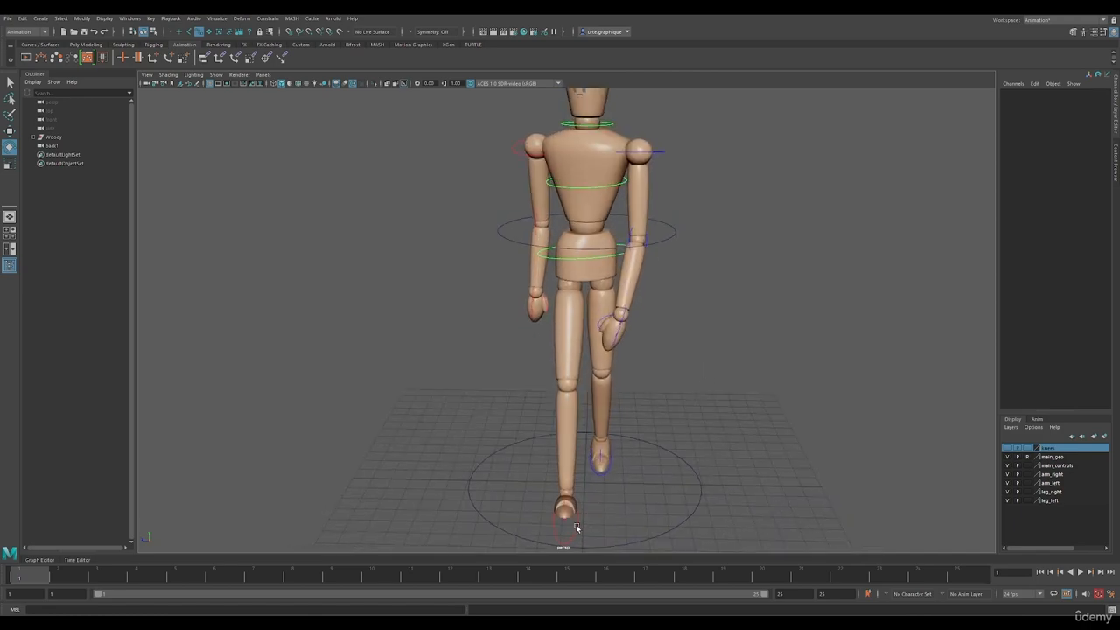
click(574, 525)
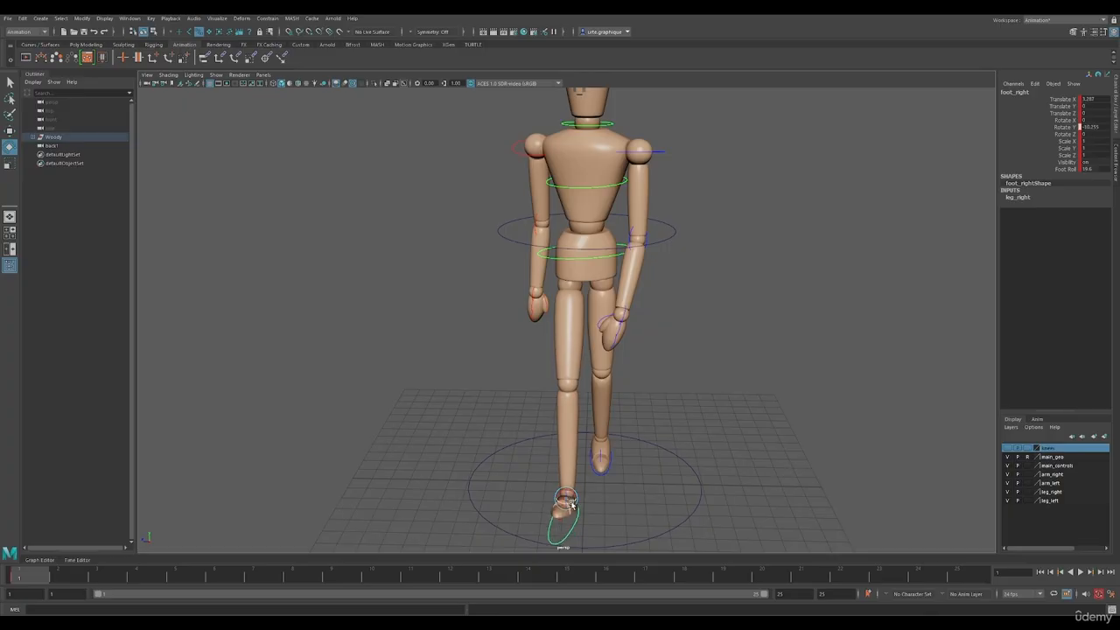
click(602, 472)
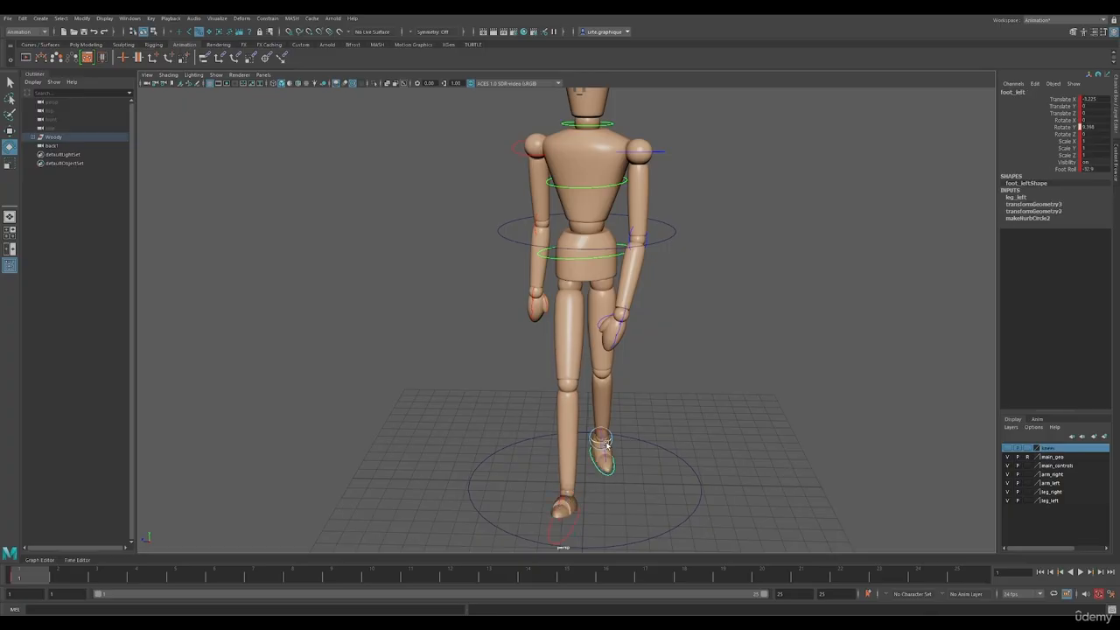
alt+drag(605, 445, 601, 523)
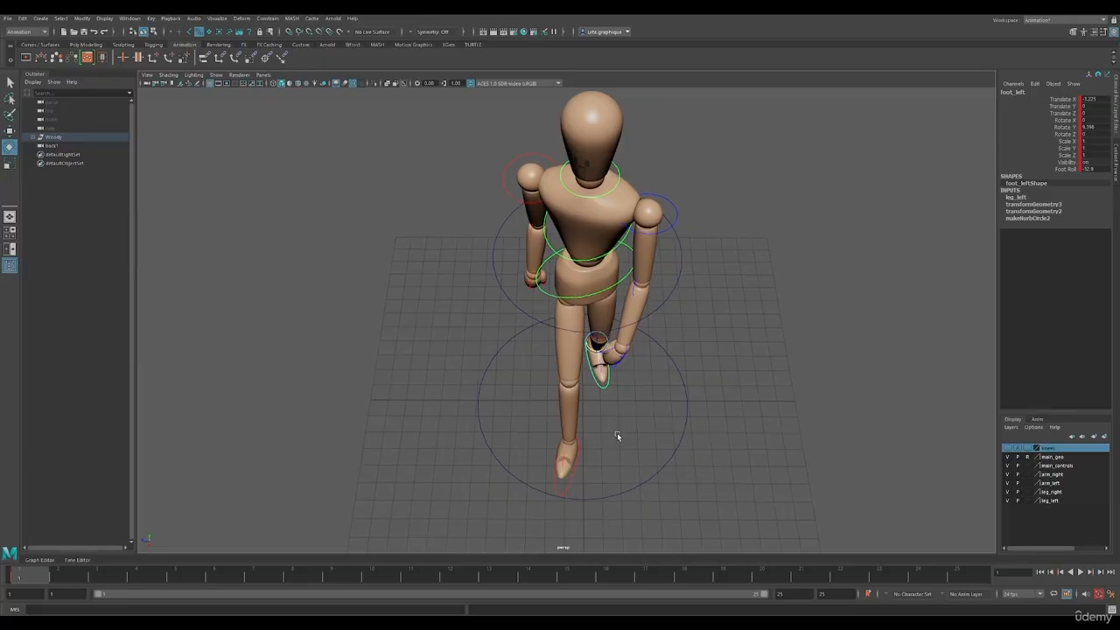
mouse_move(618, 441)
alt+mouse_down()
mouse_move(617, 410)
mouse_move(718, 400)
mouse_move(630, 446)
mouse_move(605, 511)
mouse_move(612, 459)
alt+mouse_up()
Key all the rig's controls at frame 25 with the contact pose and compare that frame with frame 1
scroll(624, 447, down, 5)
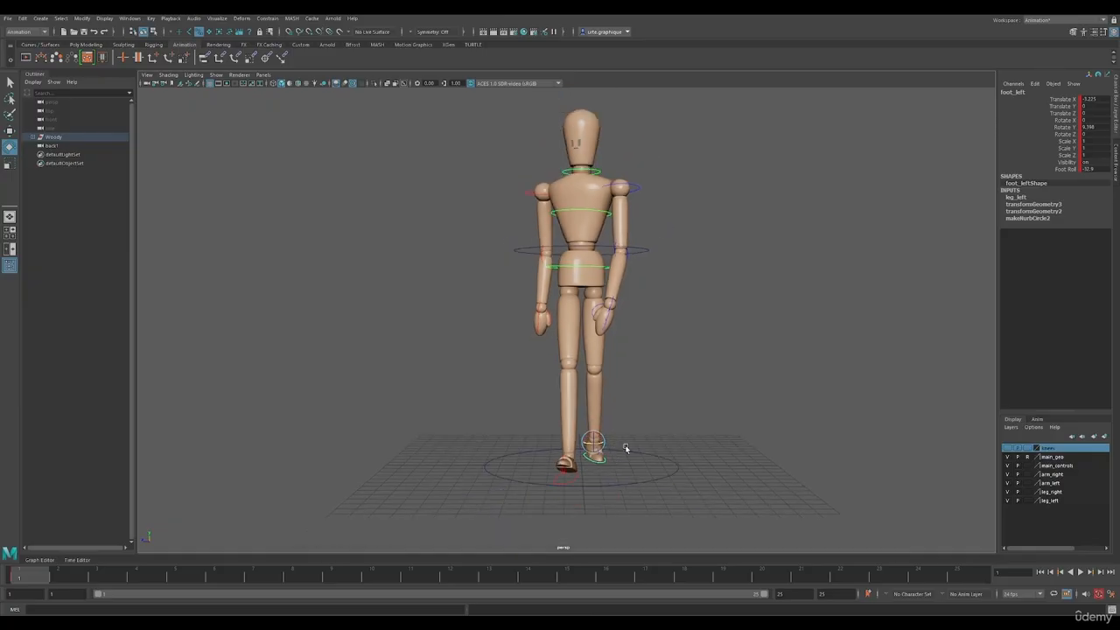
alt+middle_drag(612, 350, 609, 390)
alt+drag(609, 390, 661, 445)
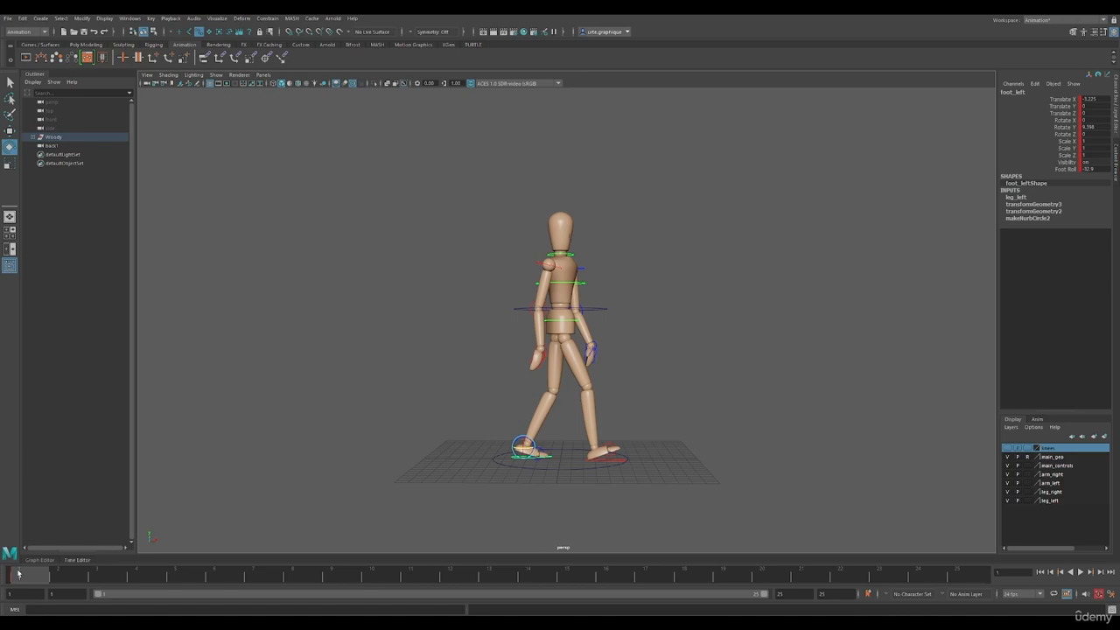
click(956, 575)
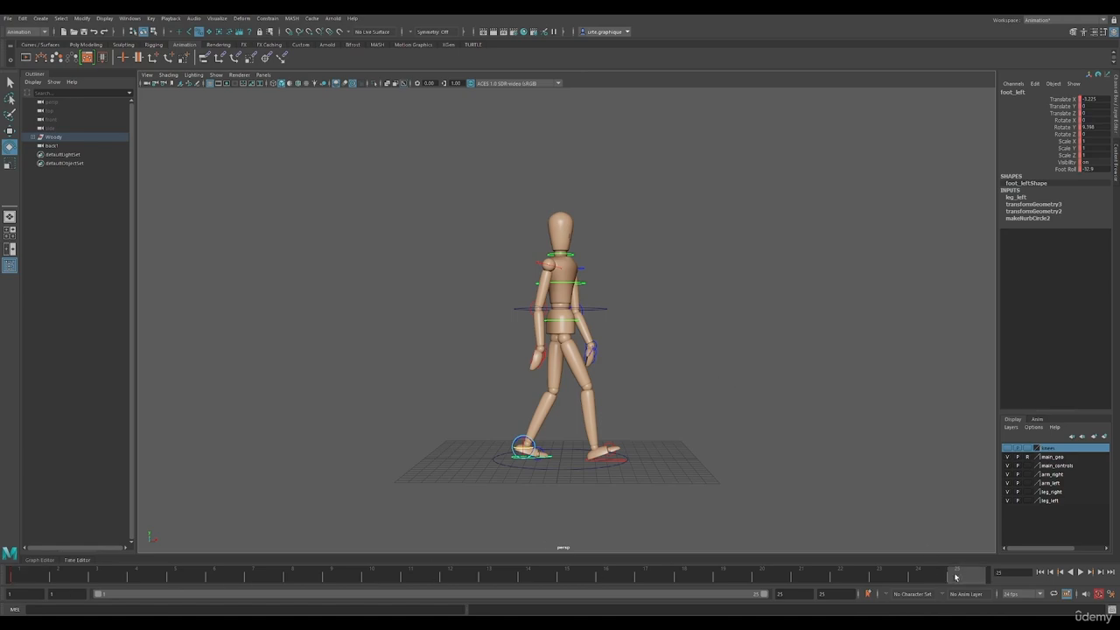
drag(357, 144, 849, 525)
key(s)
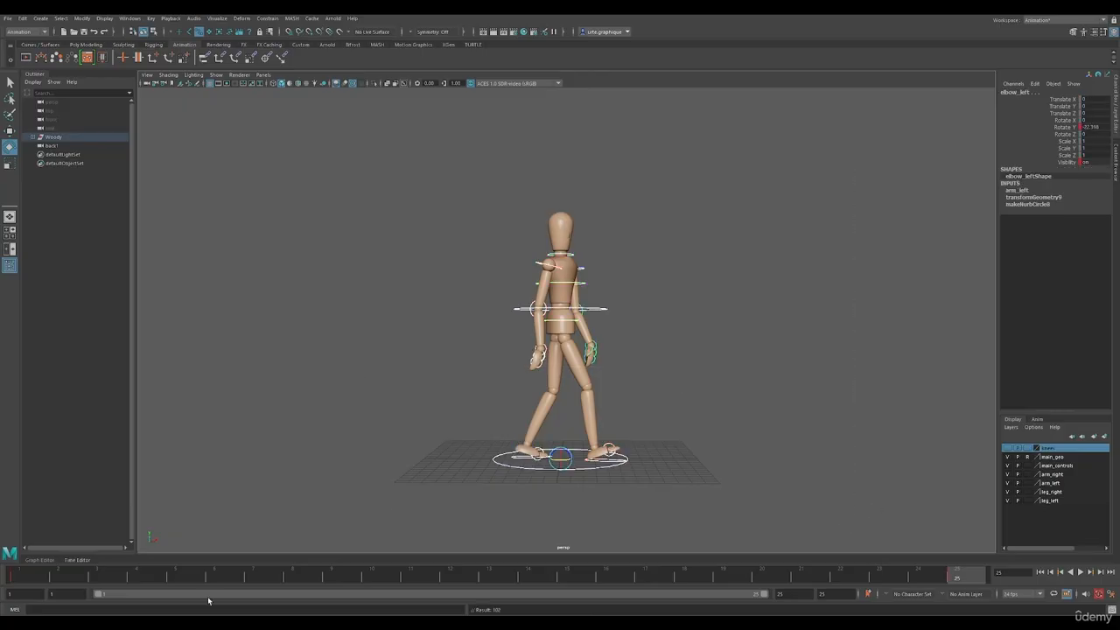
click(12, 575)
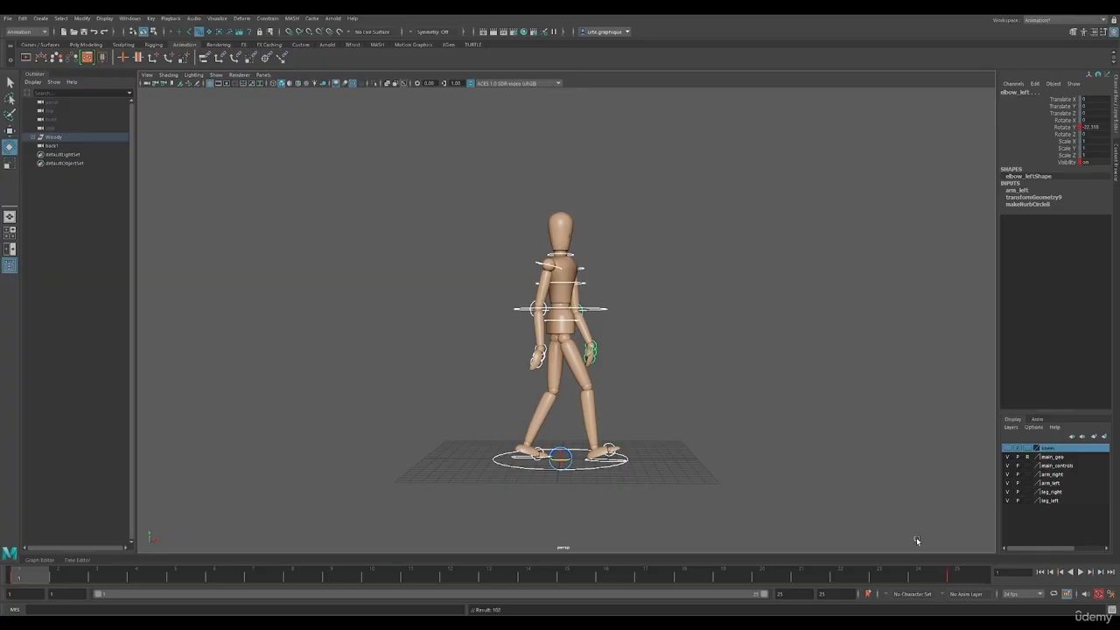
click(968, 580)
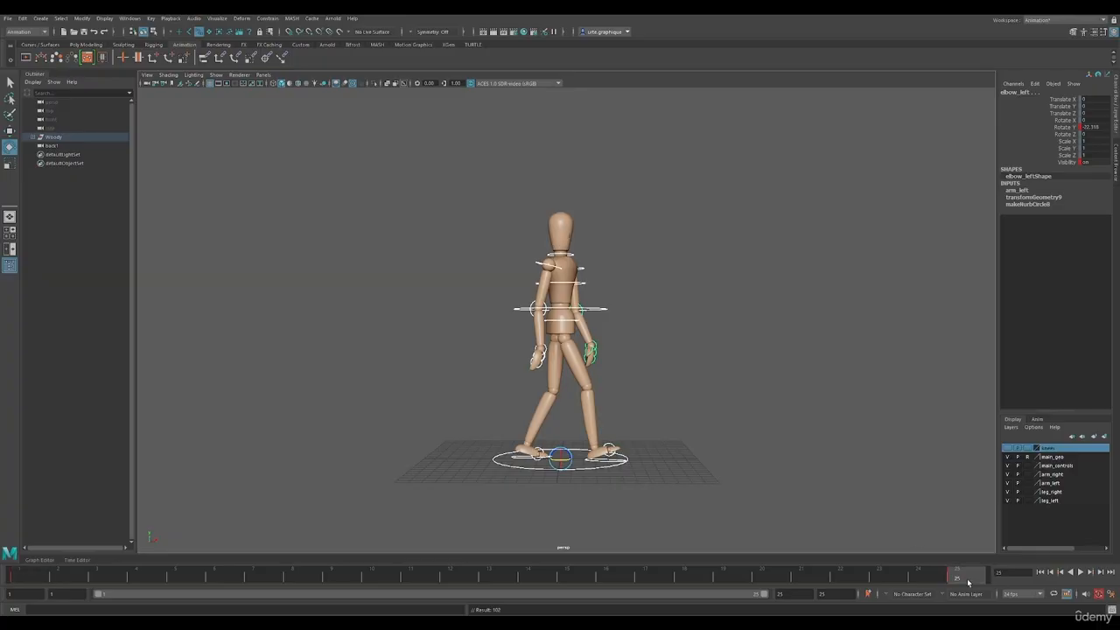
At frame 13, reverse the chest's twist by changing its negative Rotate Y value to positive
click(497, 578)
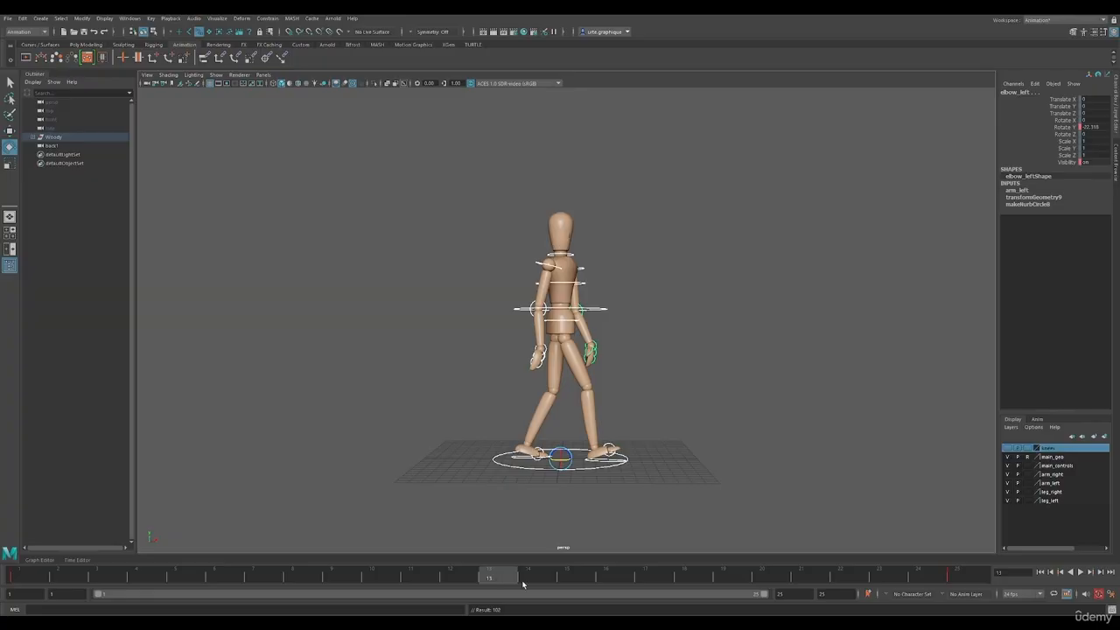
click(636, 478)
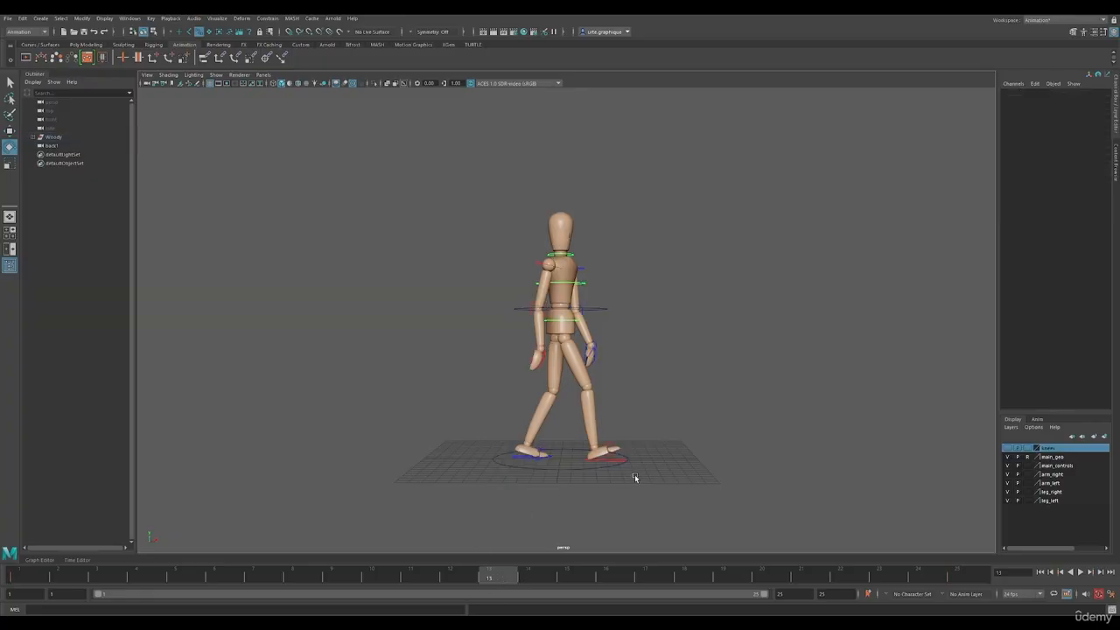
alt+drag(634, 474, 630, 410)
scroll(631, 410, up, 5)
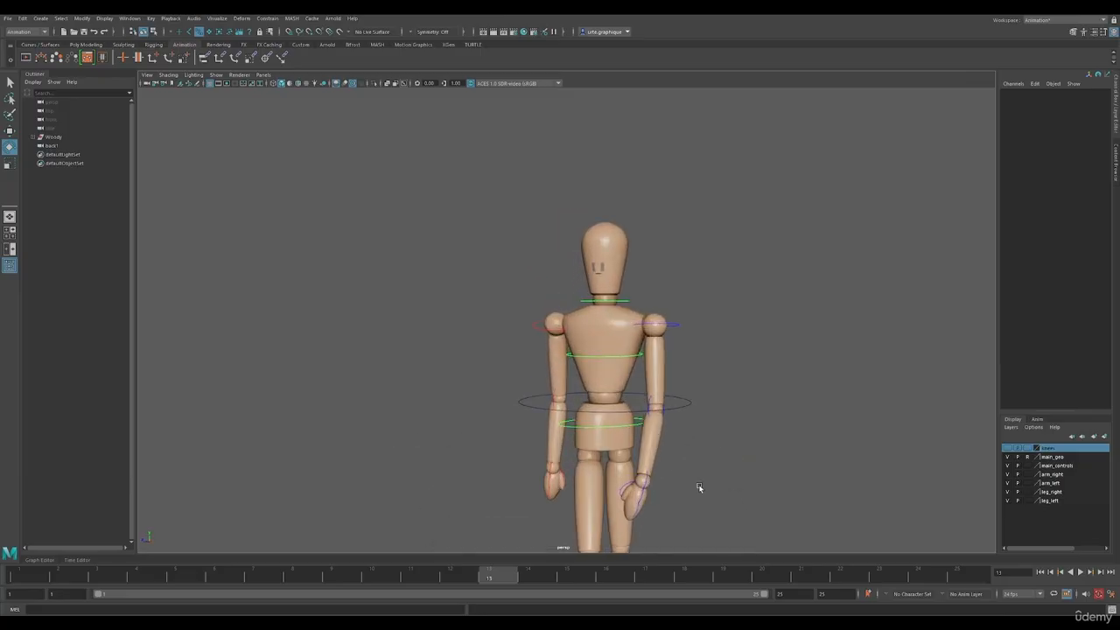
alt+middle_drag(700, 487, 667, 391)
scroll(669, 393, down, 2)
alt+drag(643, 335, 641, 344)
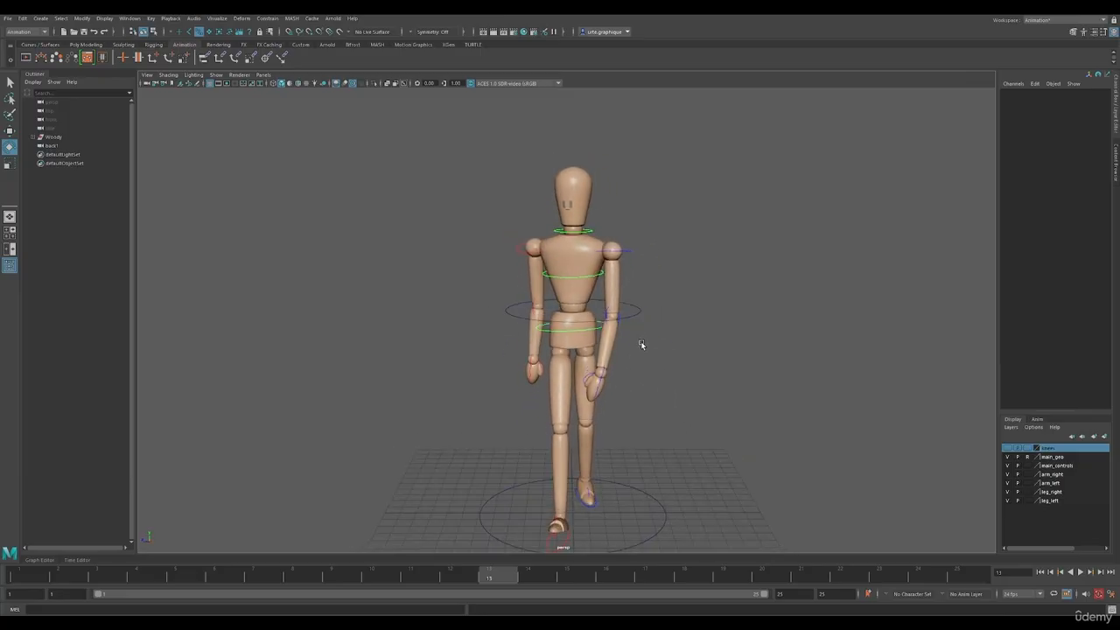
click(573, 275)
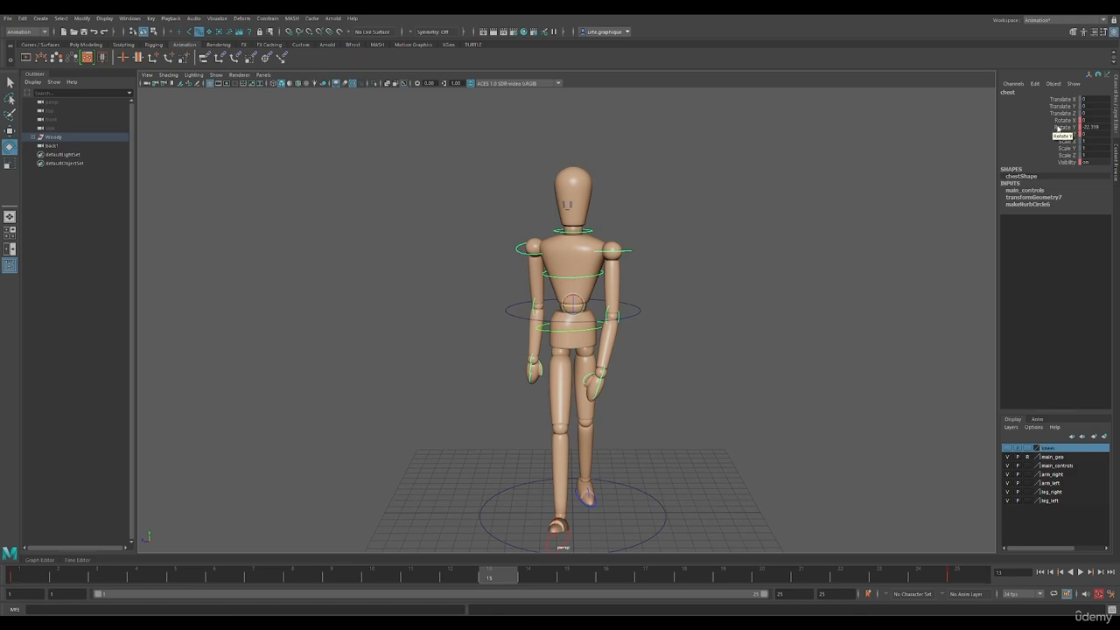
double_click(1091, 127)
key(BackSpace)
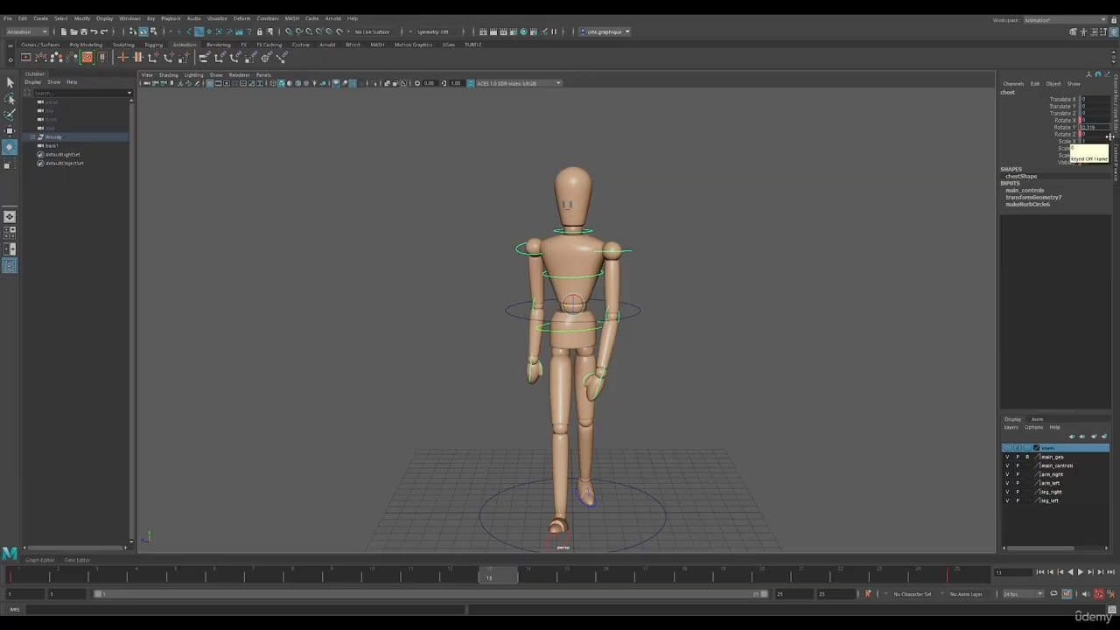
key(Return)
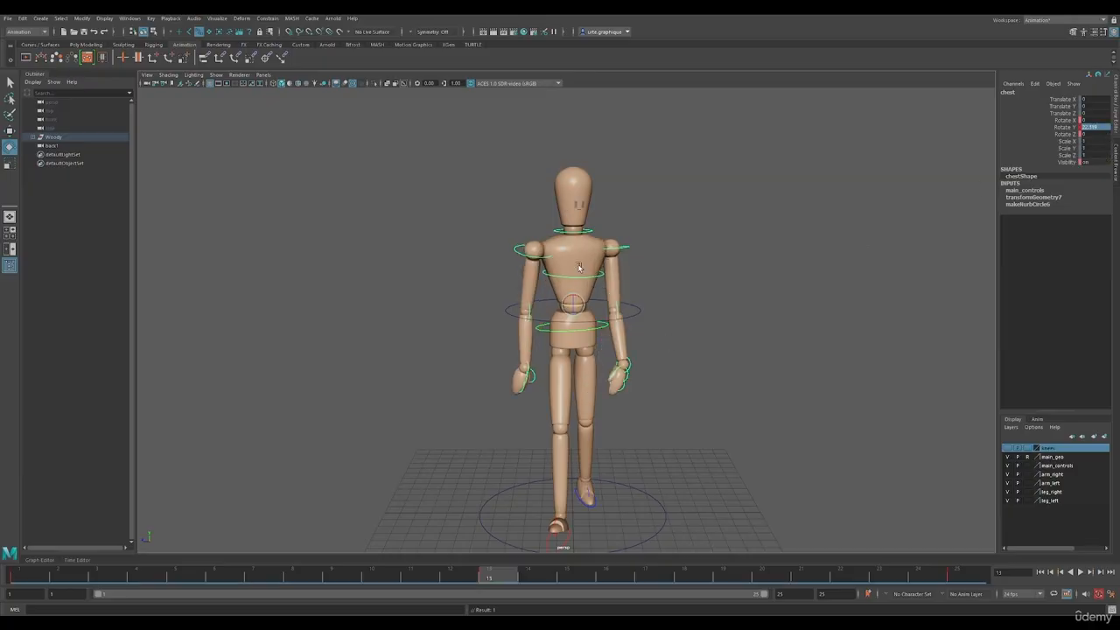
Mirror the hips' twist at frame 13 by giving the Rotate Y value the opposite sign
click(584, 329)
double_click(1093, 128)
text(-14.907)
key(Return)
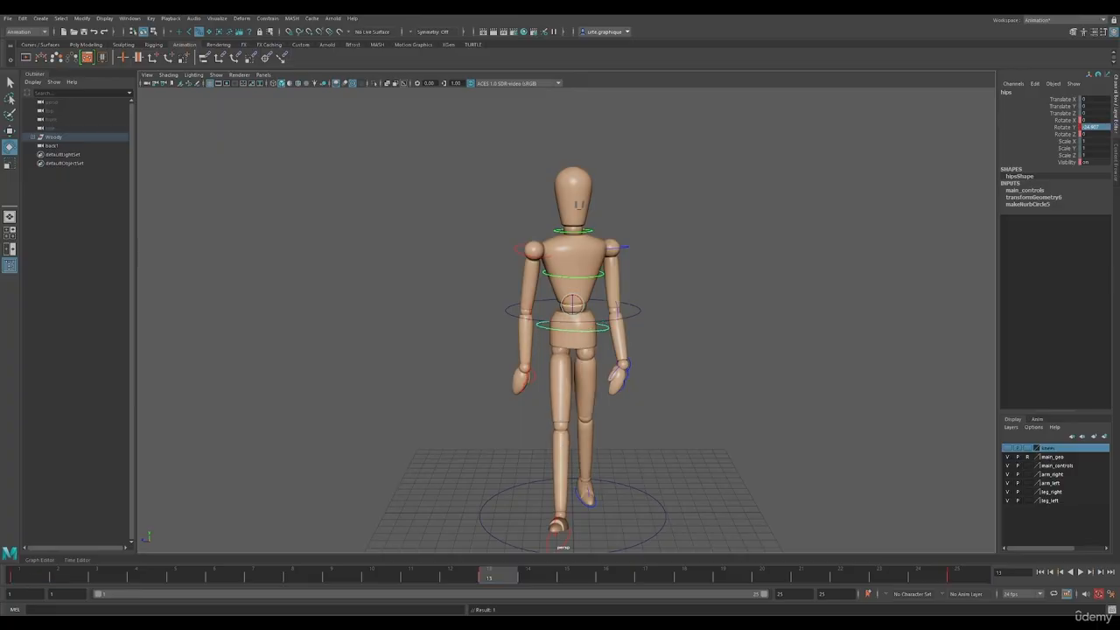
At frame 13, move the right foot back behind the body and key it with a negative Foot Roll that lifts its heel
alt+middle_drag(651, 439, 653, 401)
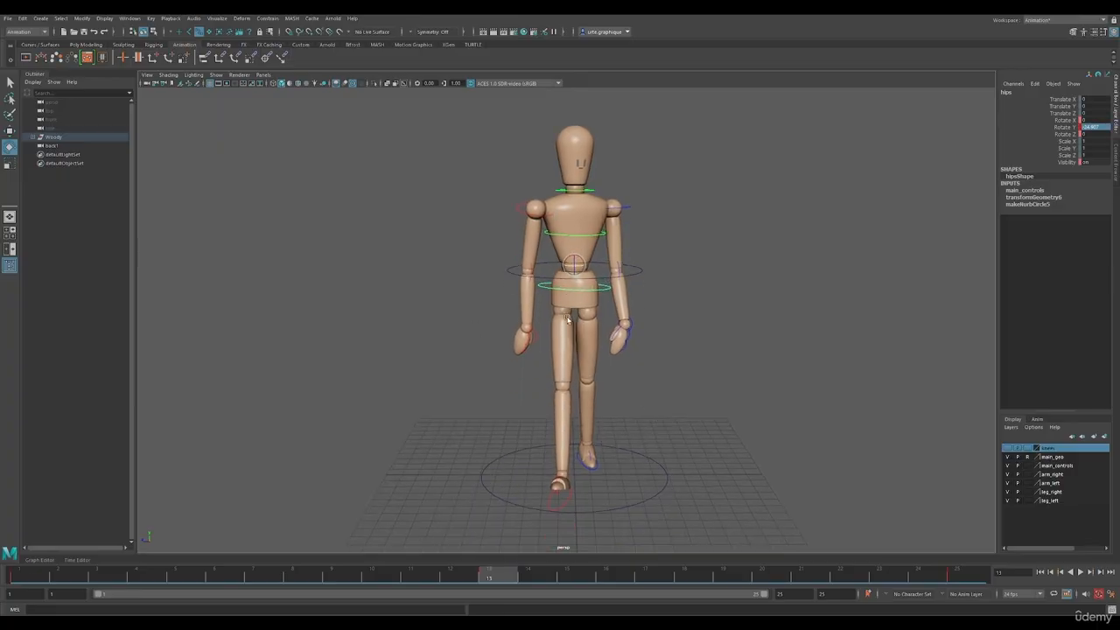
alt+drag(593, 438, 645, 486)
alt+middle_drag(645, 488, 622, 478)
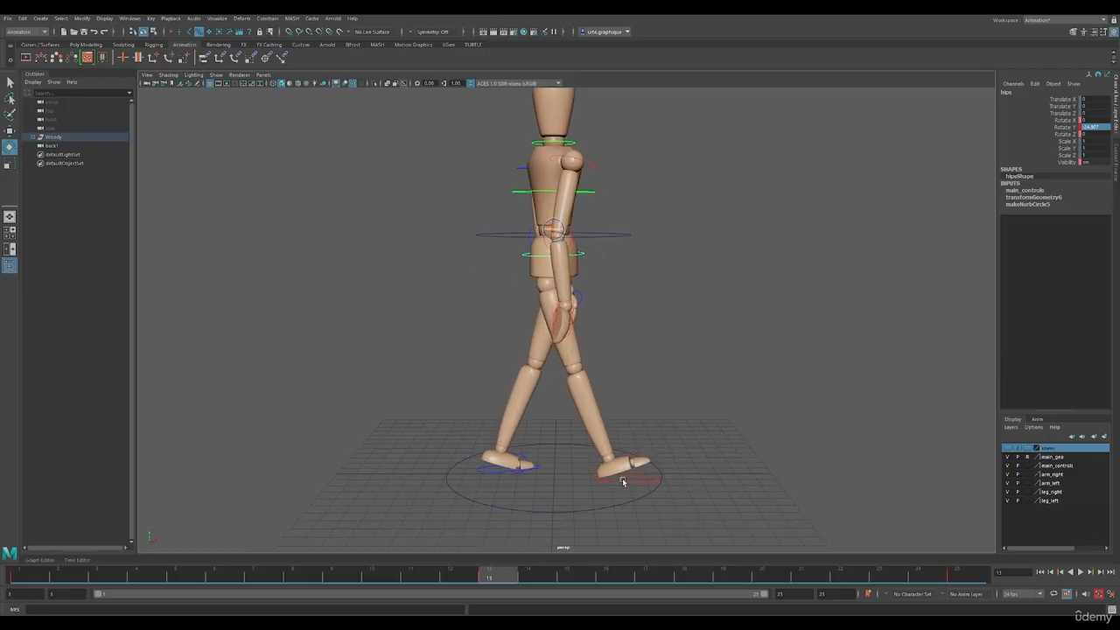
key(space)
click(805, 270)
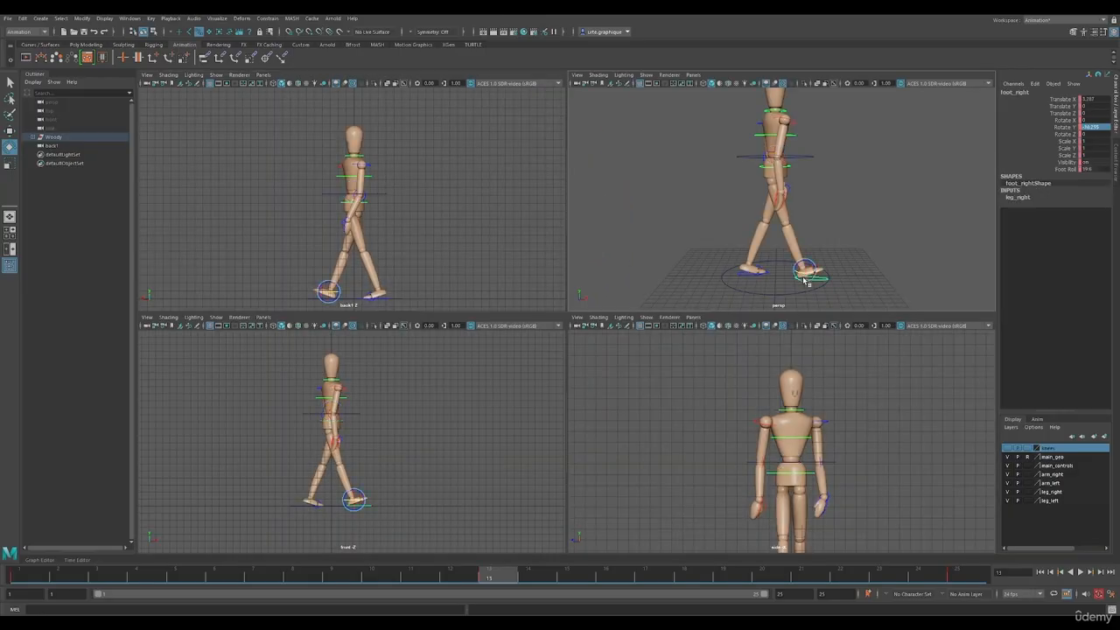
key(space)
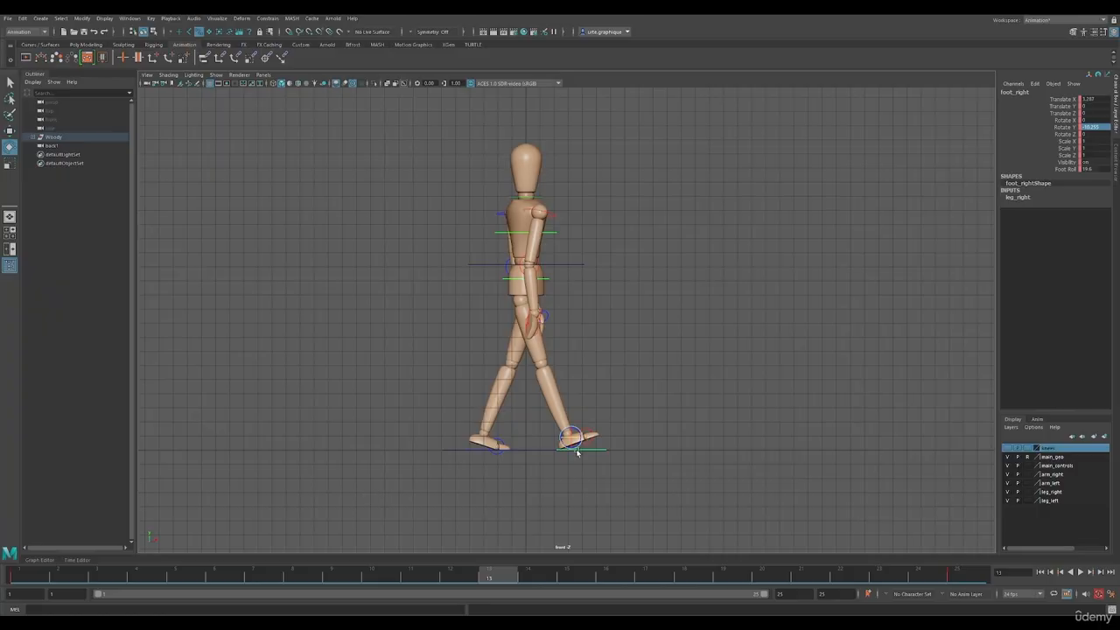
key(w)
drag(585, 439, 499, 435)
key(s)
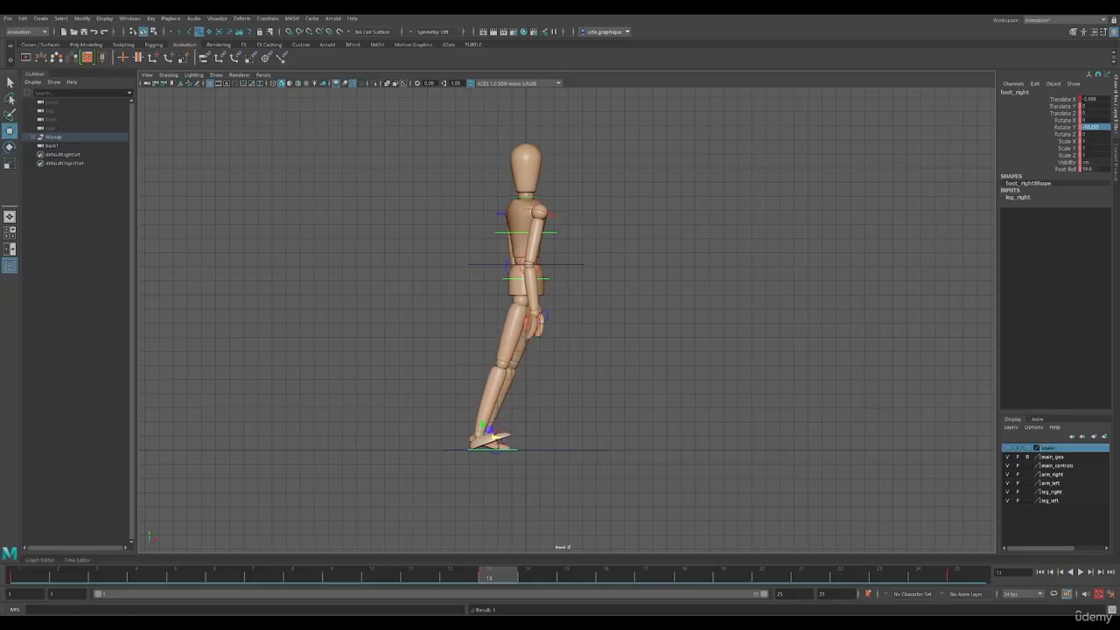
click(1062, 169)
middle_drag(628, 435, 475, 435)
Move the left foot in front of the body at frame 13 and set its Foot Roll to about 12.5
key(space)
alt+drag(816, 278, 778, 263)
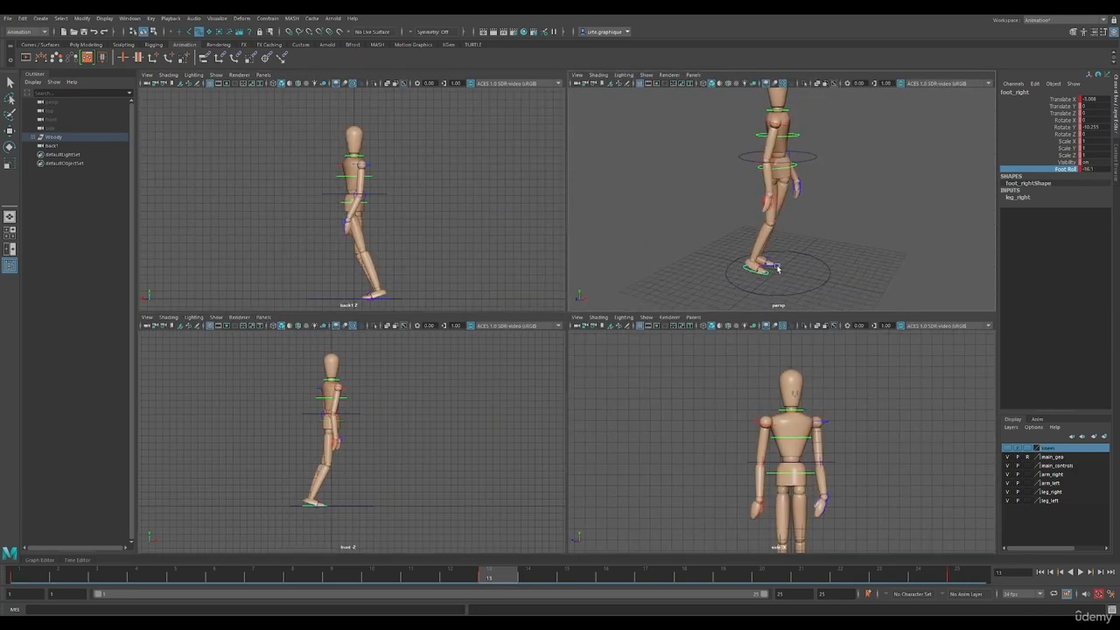
click(776, 268)
key(space)
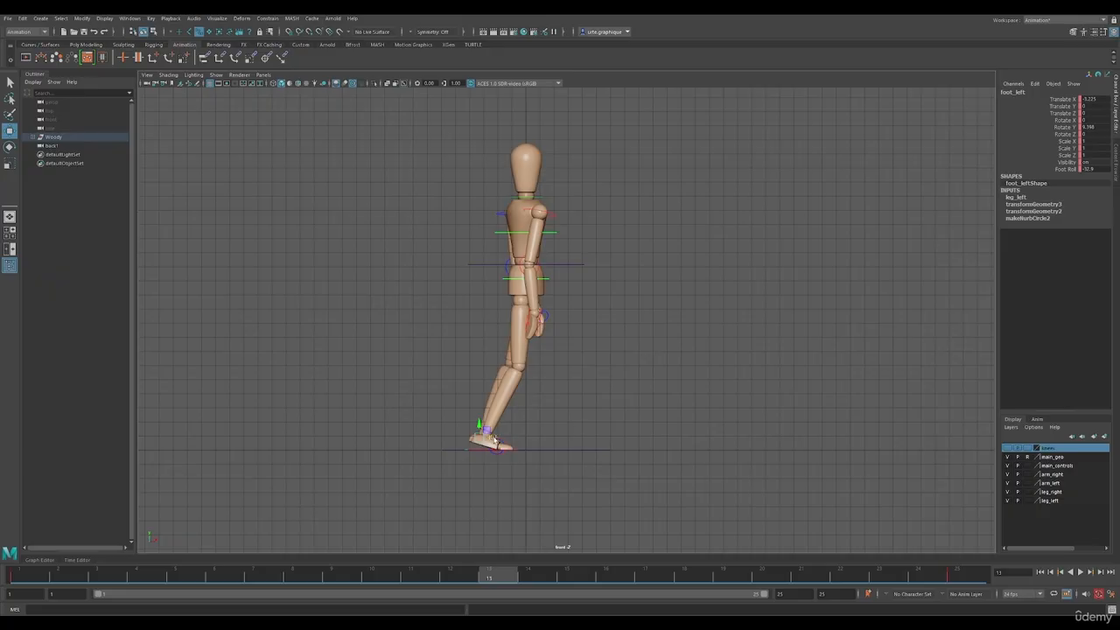
drag(494, 439, 591, 439)
click(1061, 171)
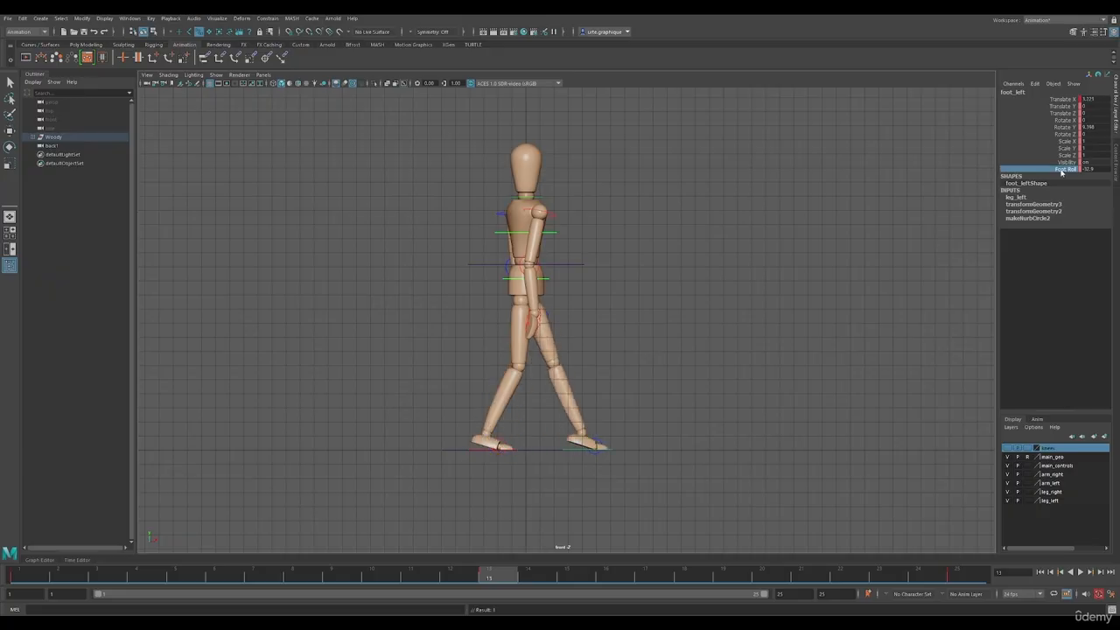
middle_drag(702, 304, 772, 306)
middle_drag(844, 282, 887, 277)
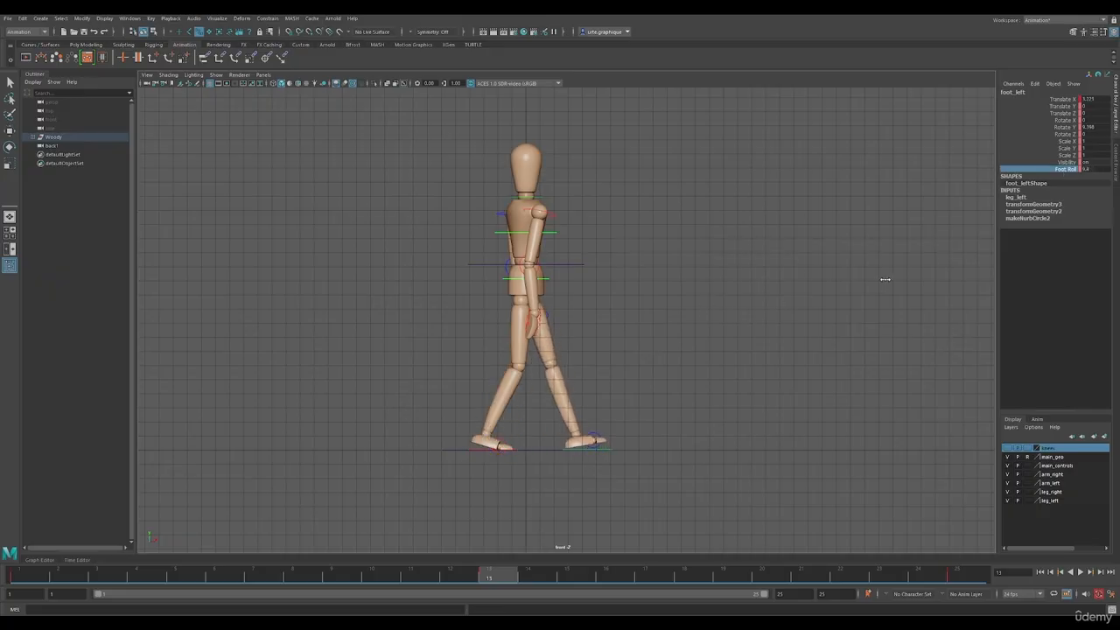
Pull the left foot slightly back to Translate X of about 3.41 and compare the stride with frame 1
click(1063, 99)
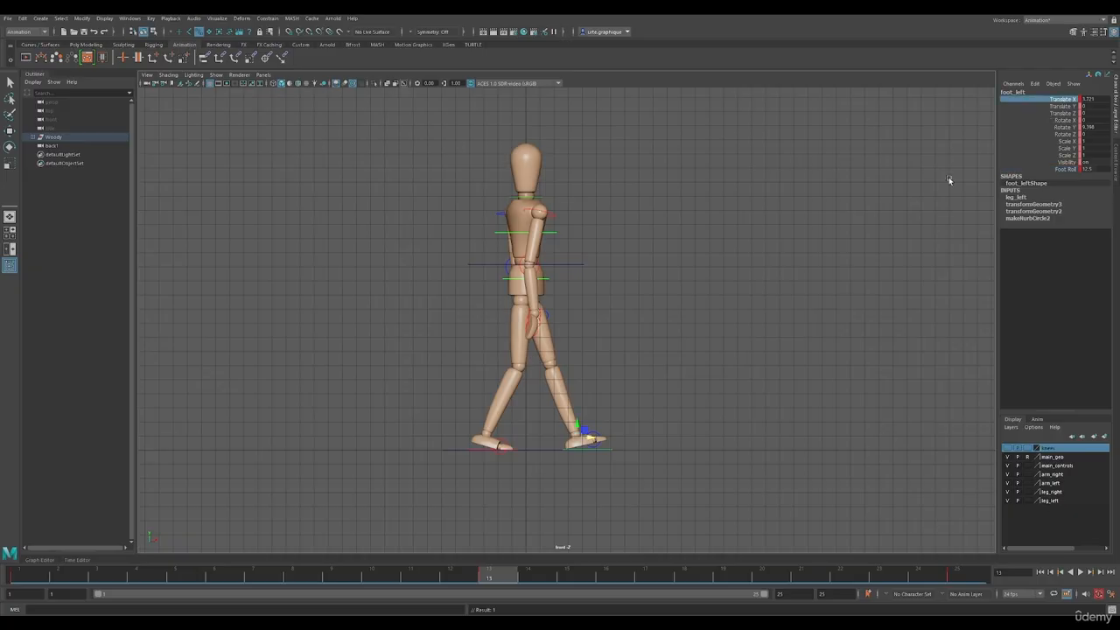
middle_drag(593, 440, 588, 440)
drag(588, 439, 587, 440)
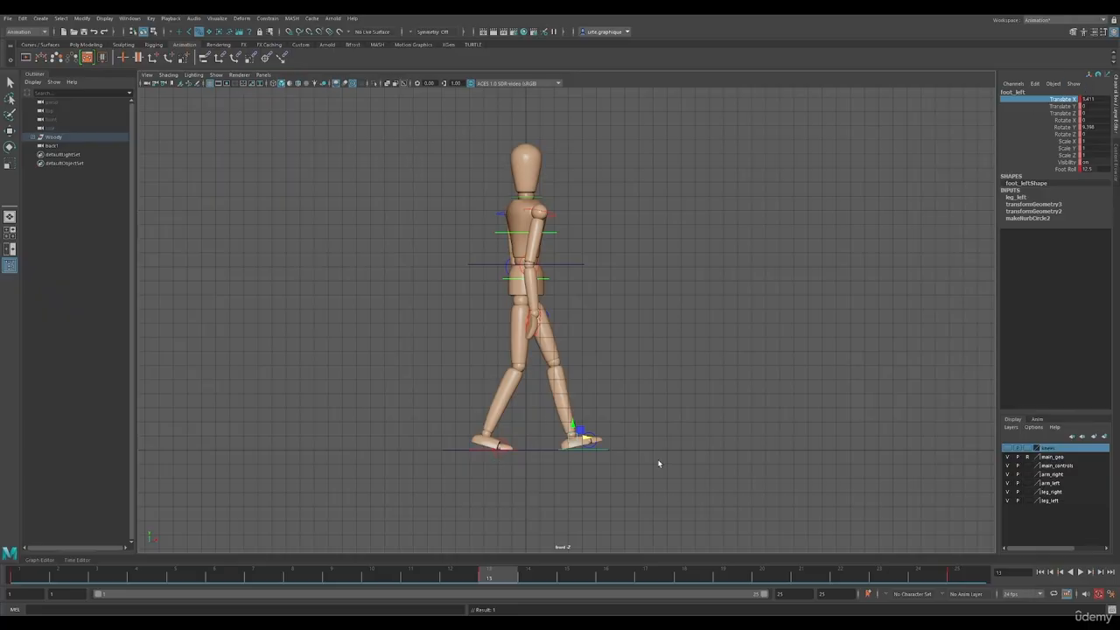
click(11, 579)
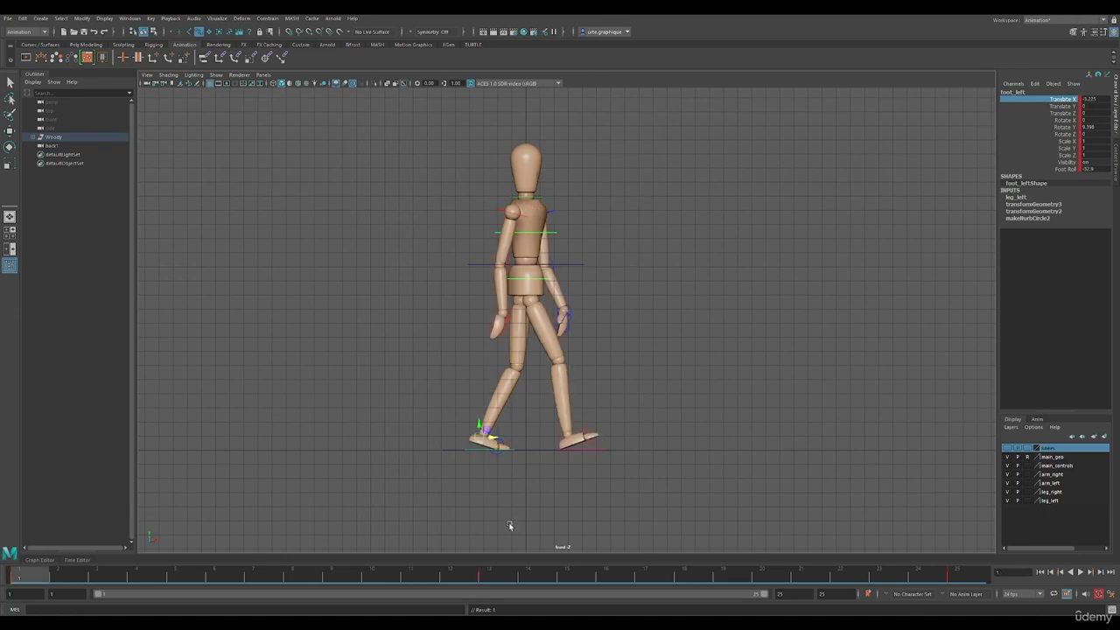
click(503, 579)
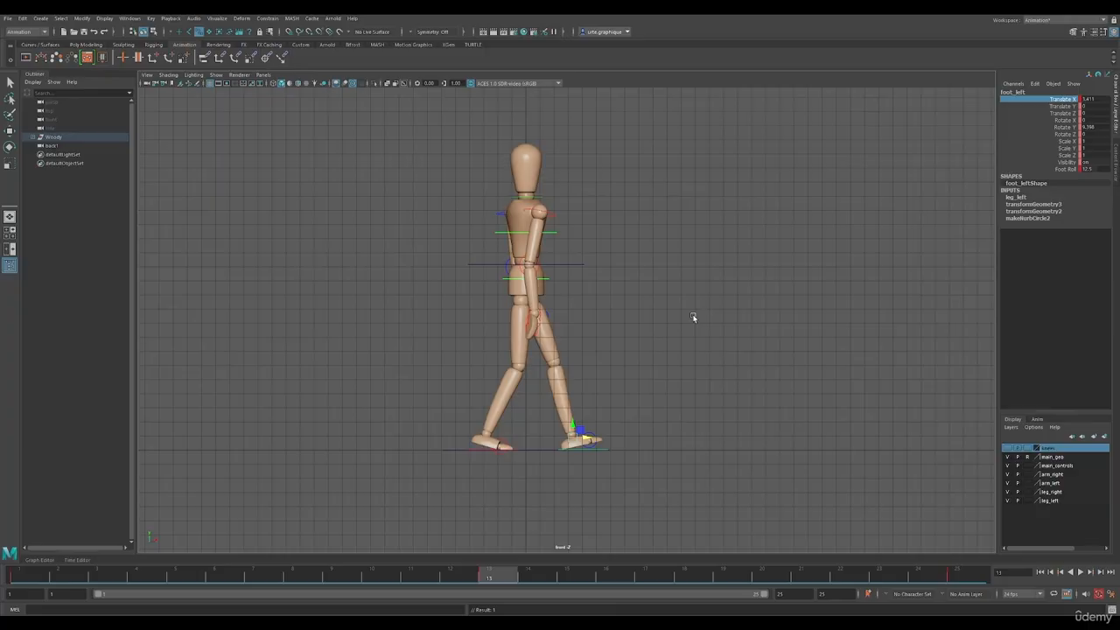
Swing the left arm backward and the right arm forward at frame 13 by changing each shoulder's Rotate Z
key(space)
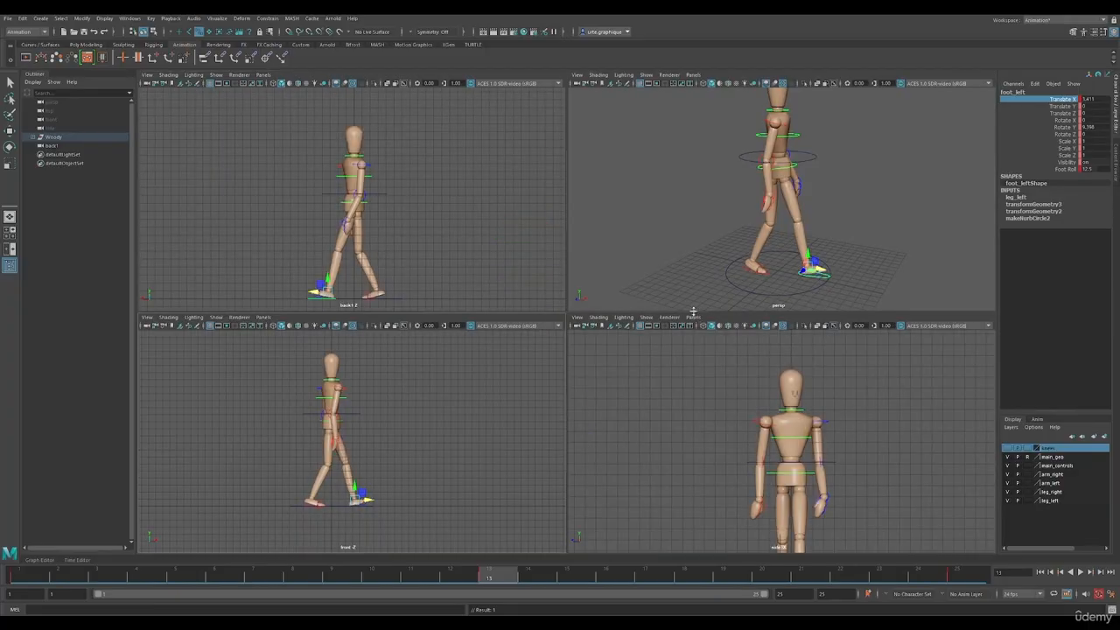
alt+drag(869, 129, 801, 154)
scroll(801, 154, up, 5)
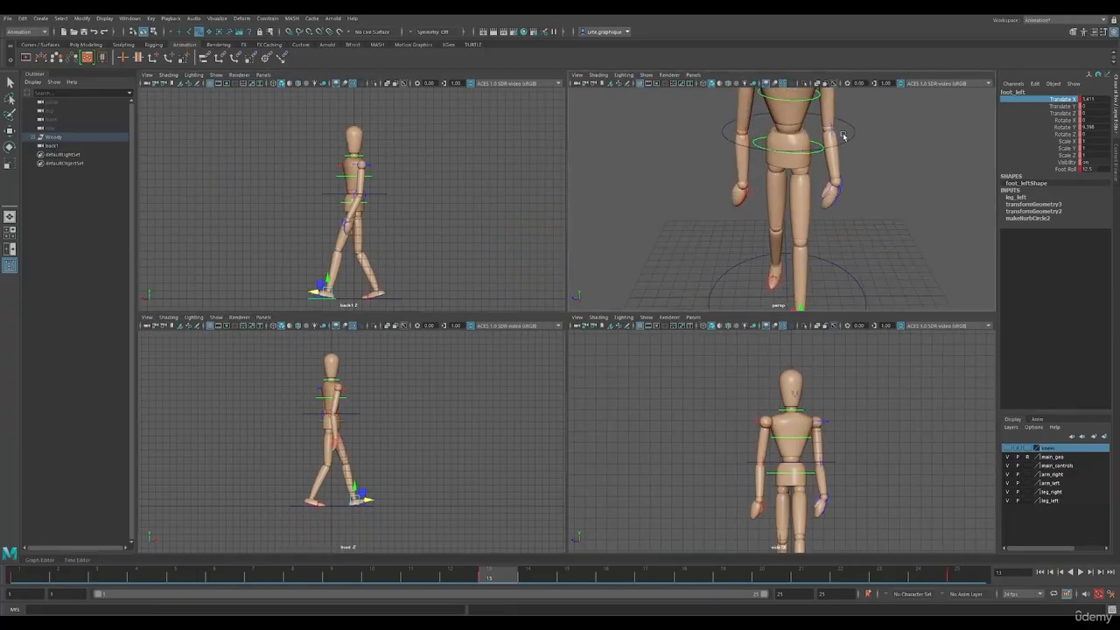
alt+middle_drag(843, 134, 828, 200)
alt+drag(803, 232, 801, 230)
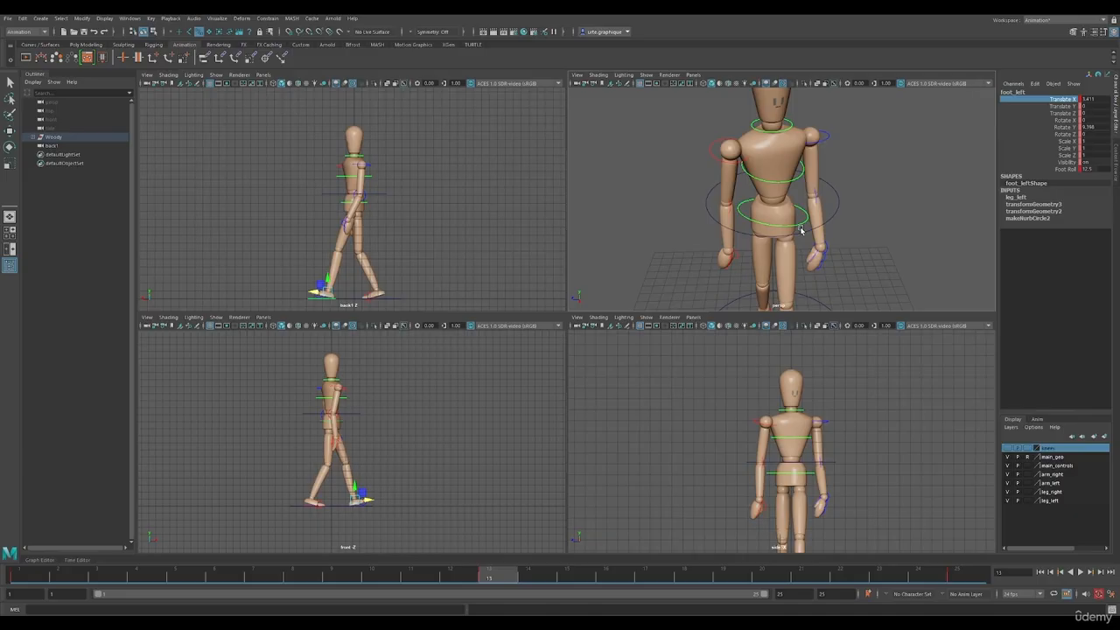
click(815, 140)
click(410, 180)
key(space)
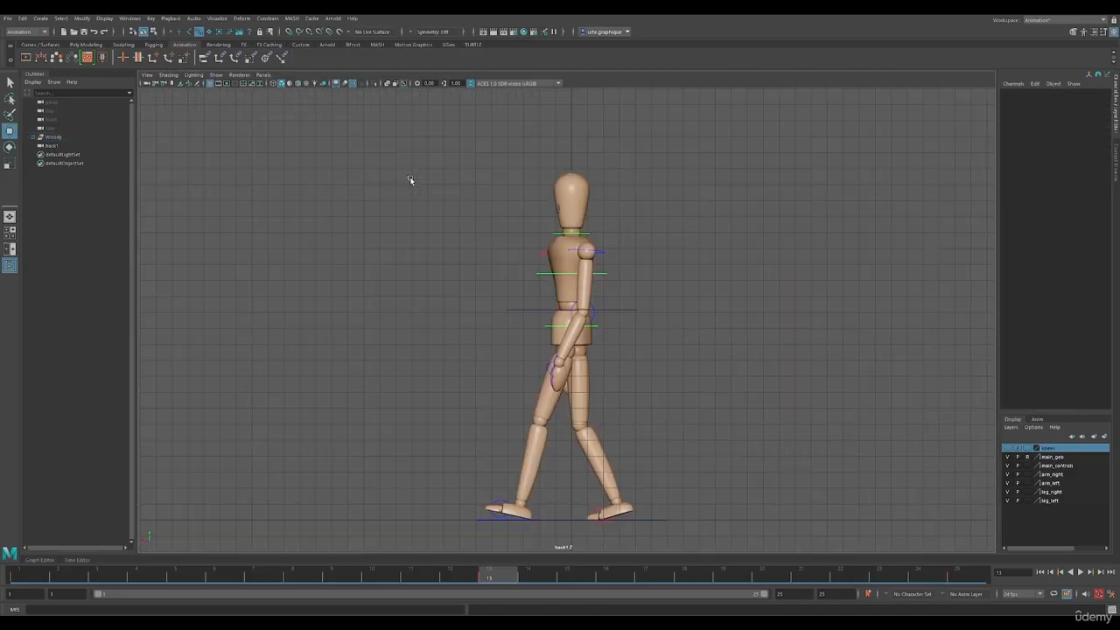
click(600, 254)
key(e)
key(ctrl+z)
click(1063, 134)
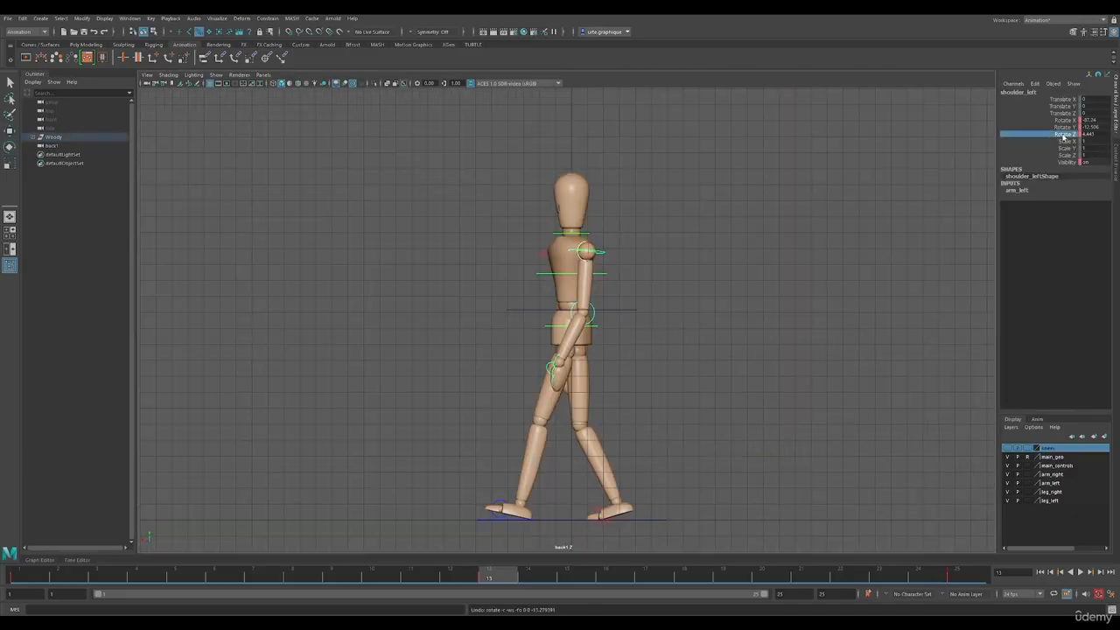
mouse_move(696, 308)
middle_down()
mouse_move(680, 295)
mouse_move(699, 299)
middle_up()
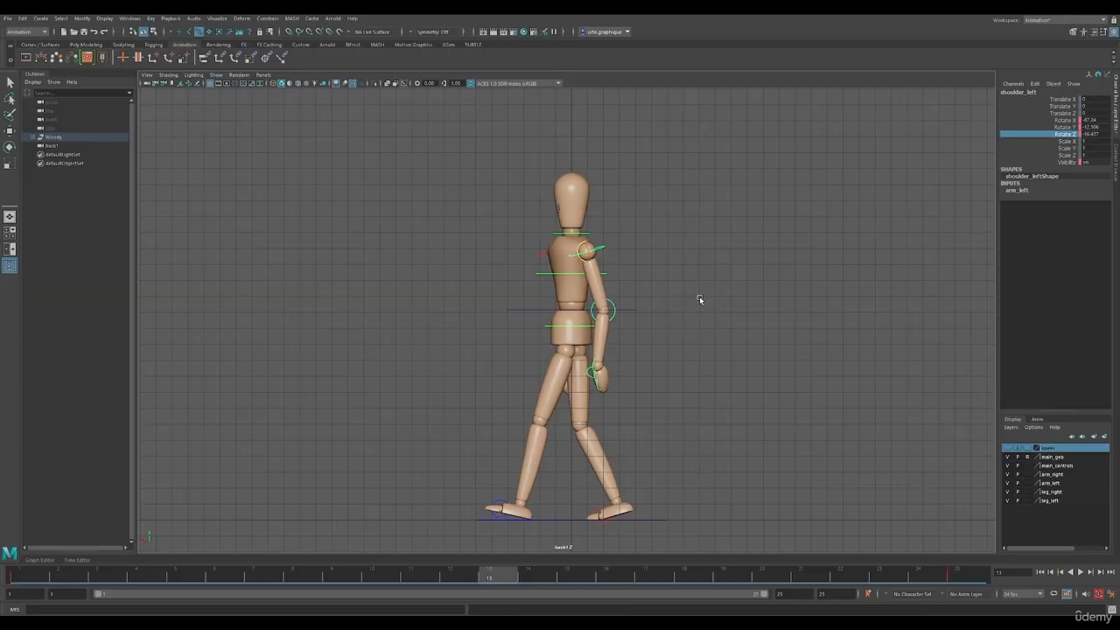
click(551, 253)
middle_drag(799, 284, 783, 286)
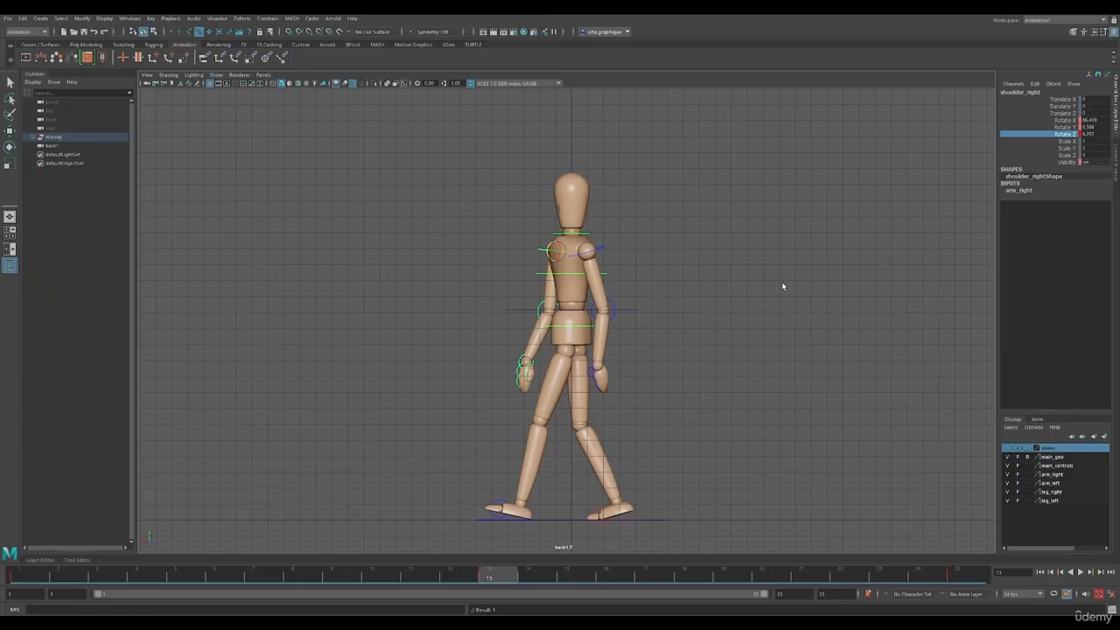
In the view facing the mannequin, adjust the Rotate Y of the right and left shoulders to correct the arms' sideways angles
key(space)
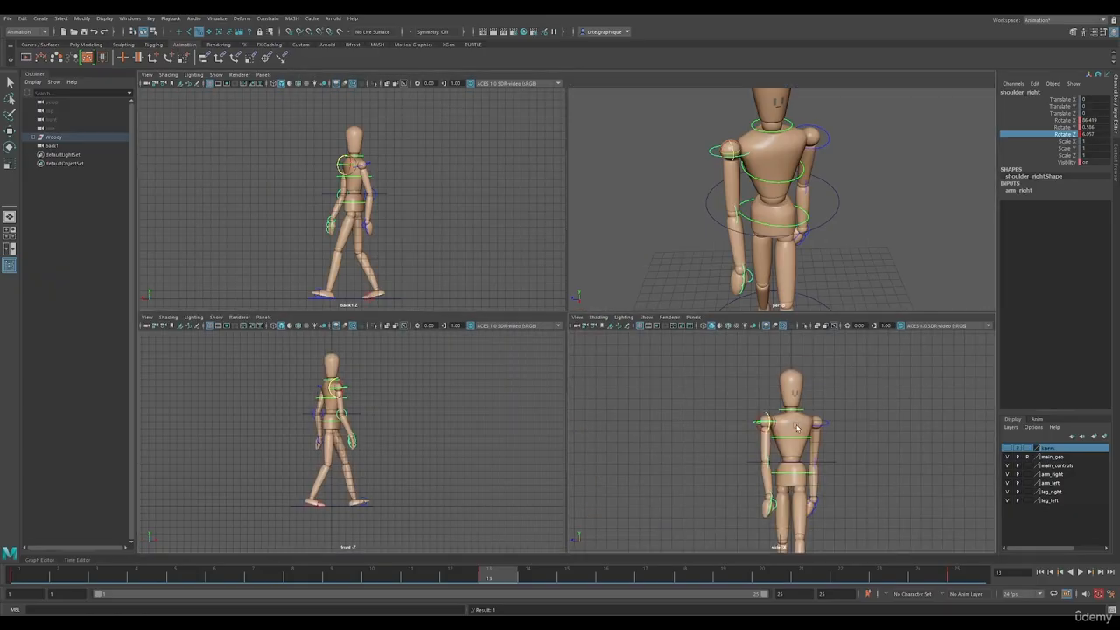
key(space)
click(1065, 127)
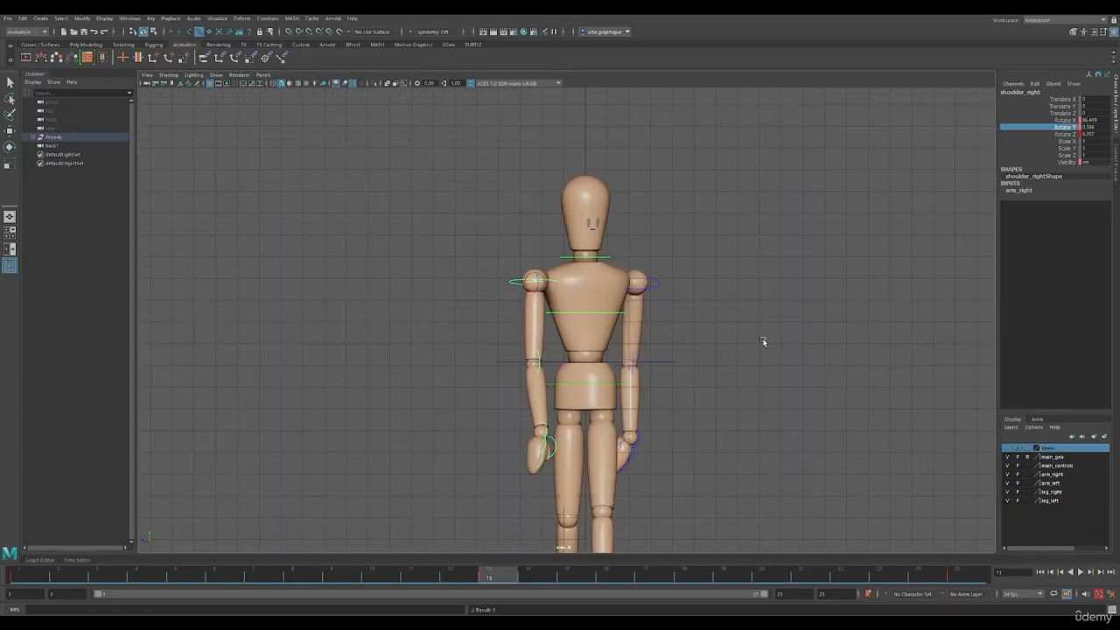
middle_drag(737, 353, 727, 352)
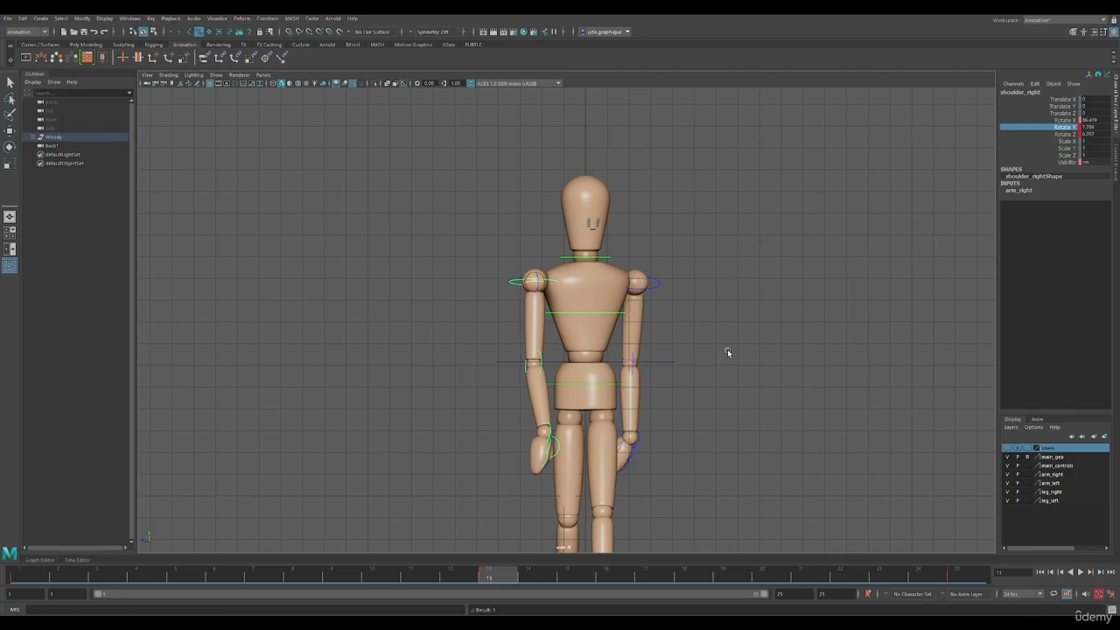
click(655, 287)
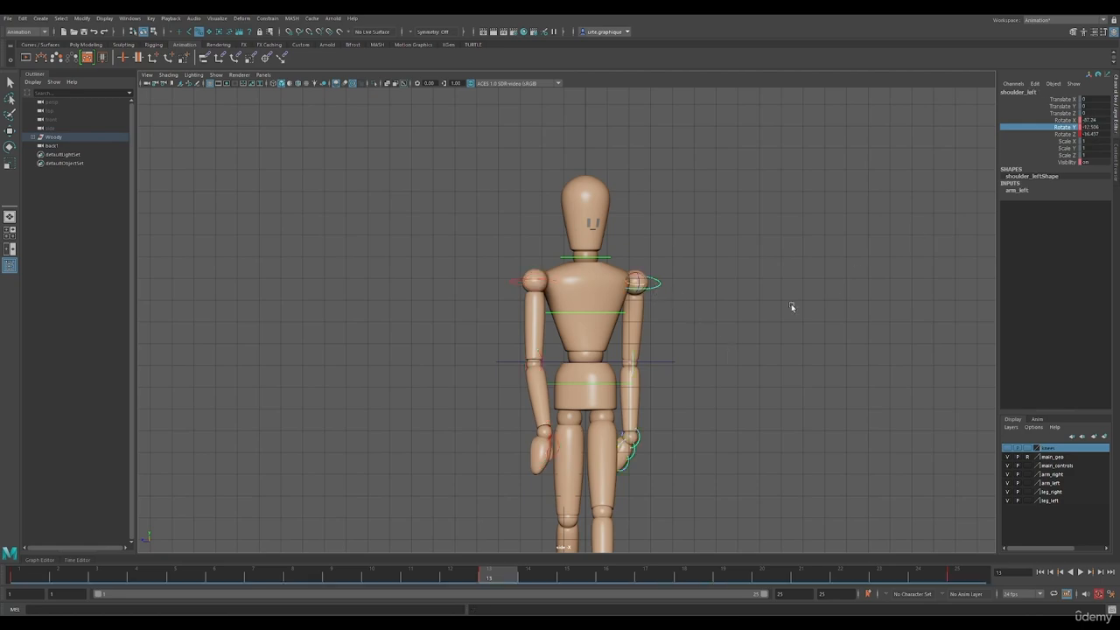
middle_drag(789, 306, 815, 306)
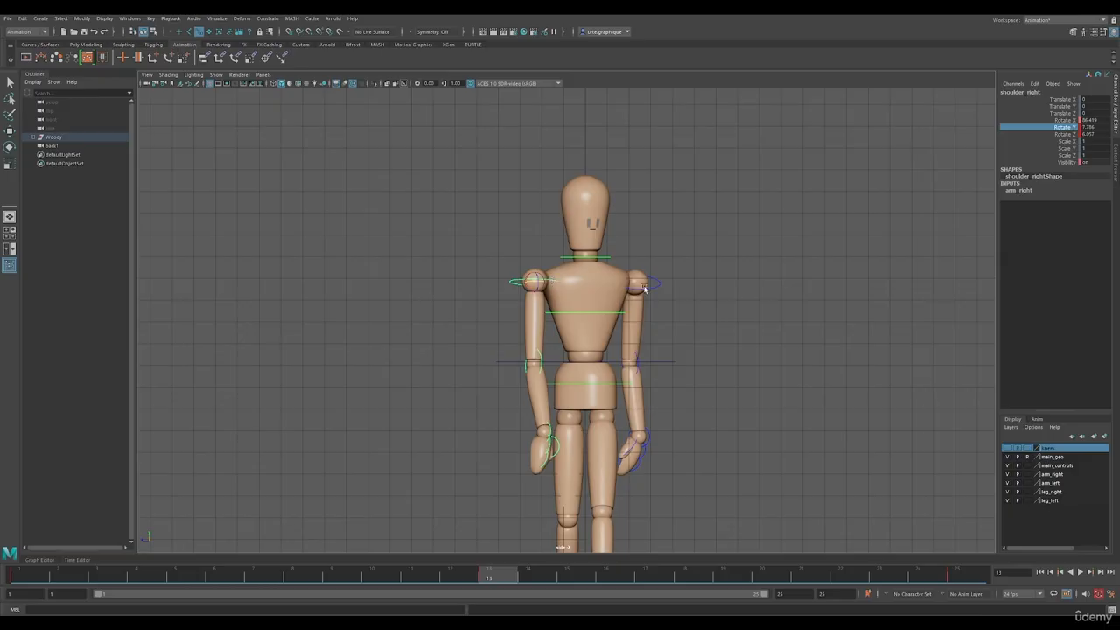
Rotate the left hand at frame 13 so it hangs in line with the forearm
key(space)
key(space)
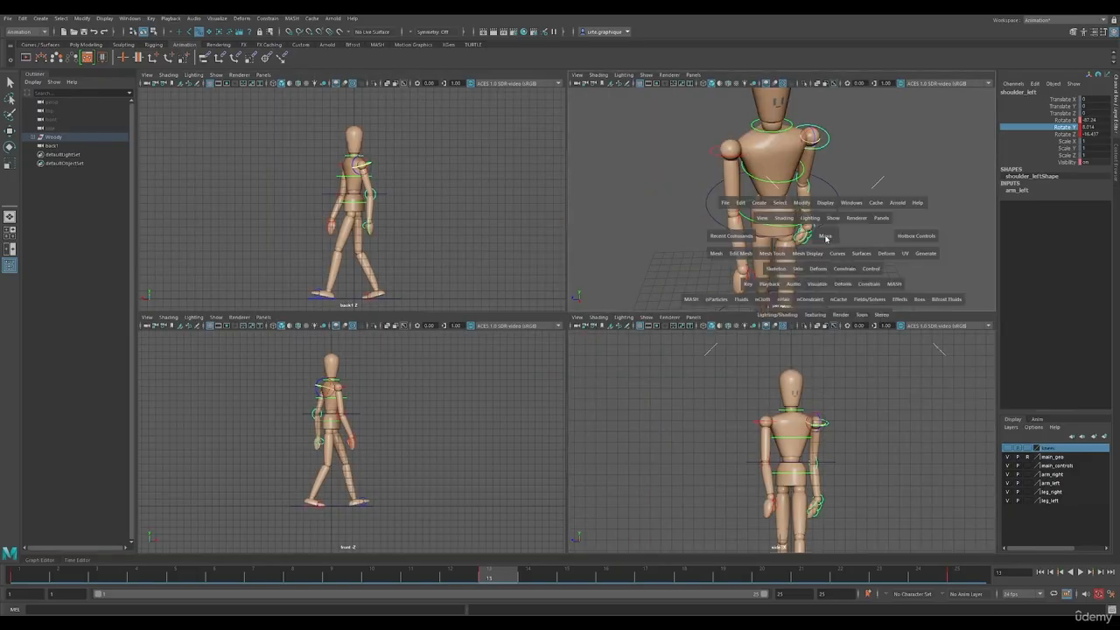
alt+drag(750, 409, 707, 395)
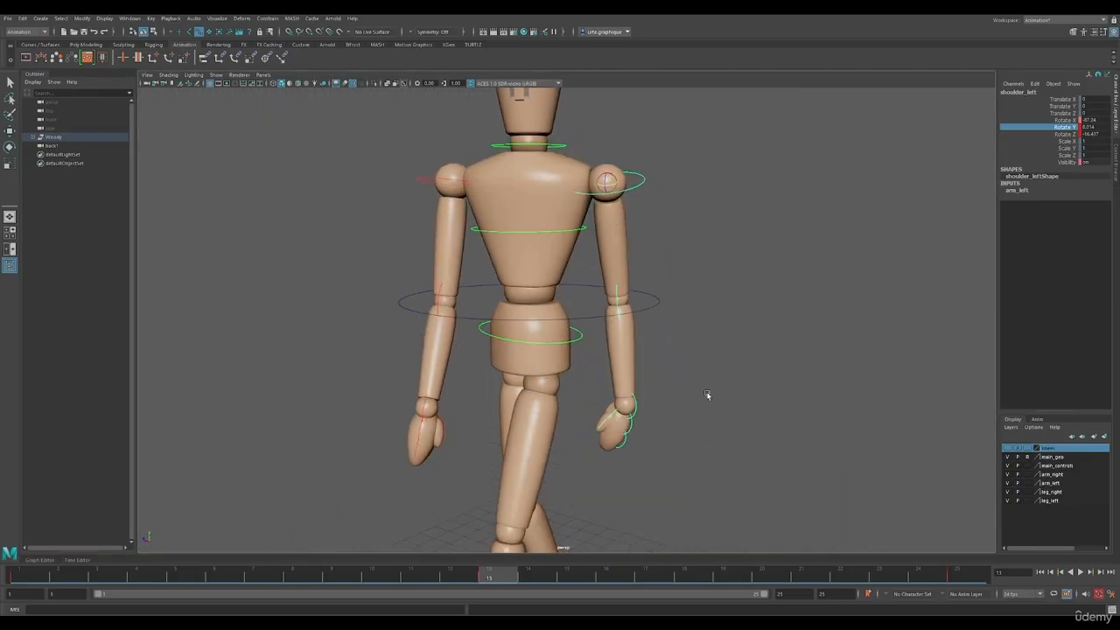
click(624, 406)
drag(624, 407, 621, 409)
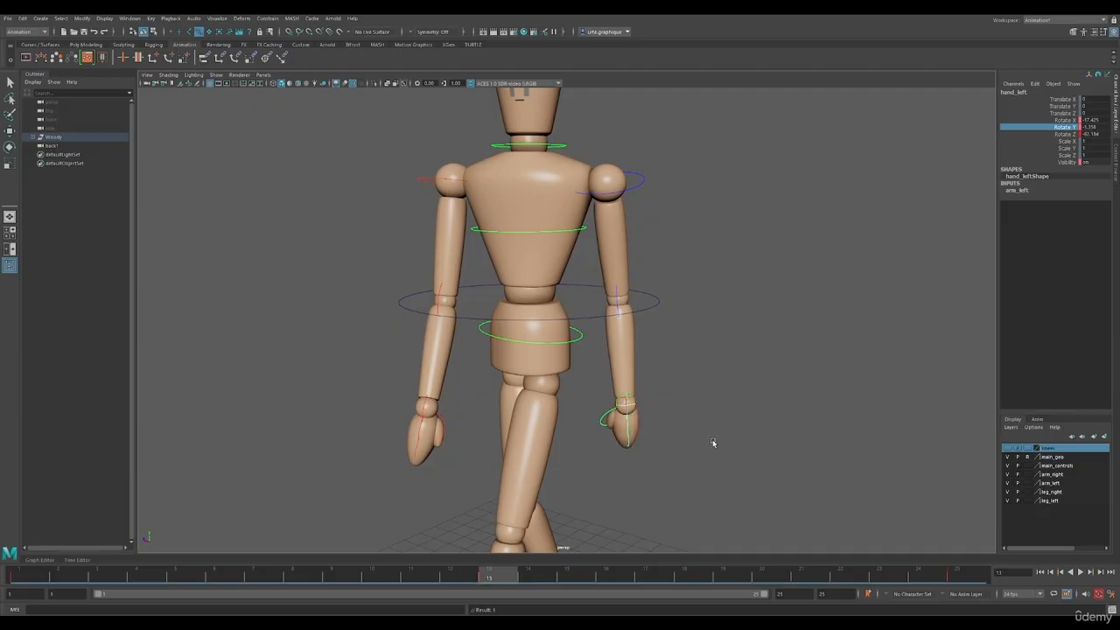
alt+drag(713, 442, 713, 435)
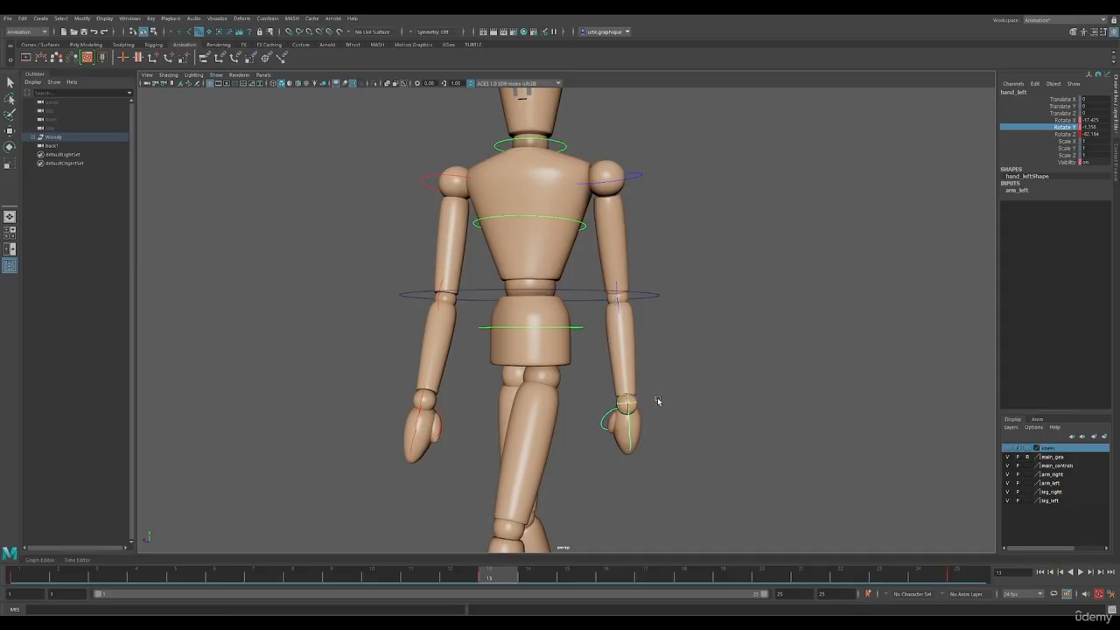
drag(628, 403, 635, 404)
Rotate the right hand at frame 13 to line it up with its forearm
alt+drag(453, 418, 481, 421)
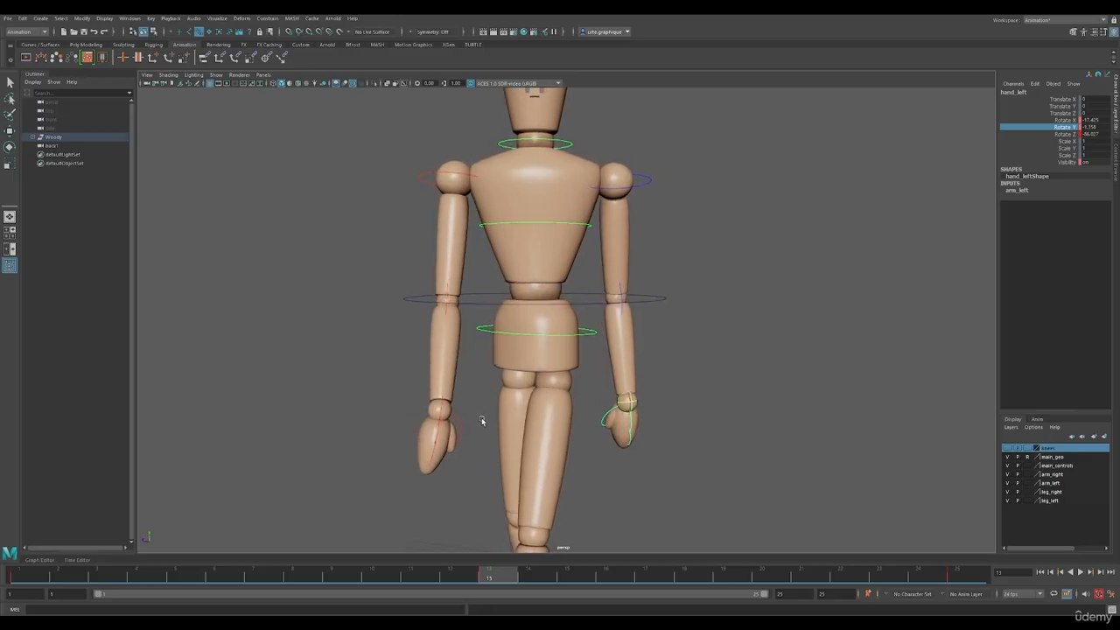
click(441, 410)
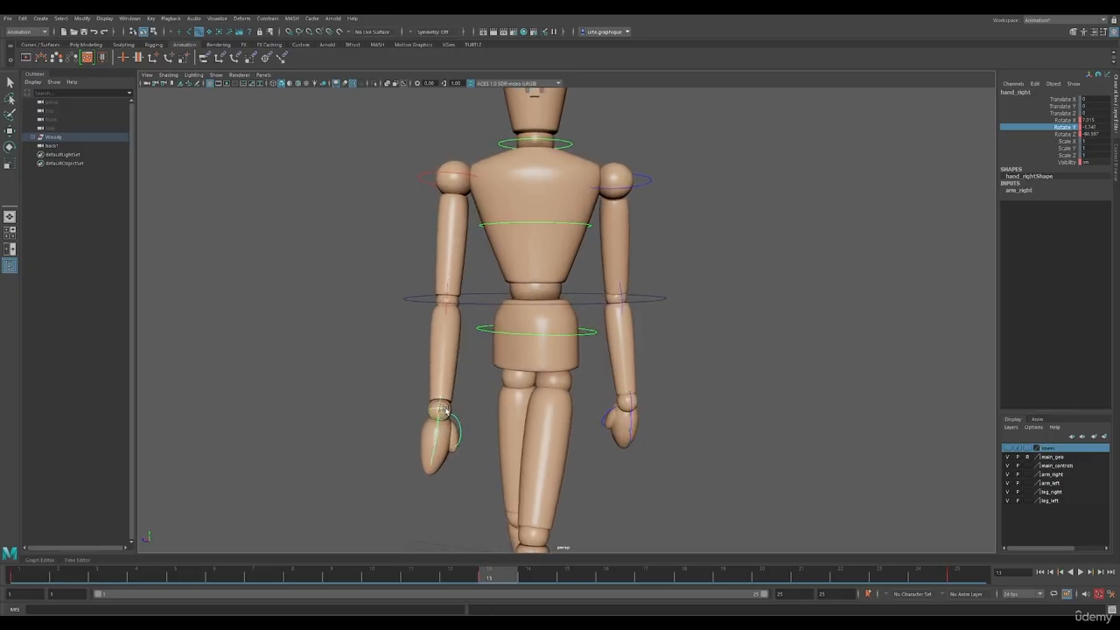
drag(442, 410, 496, 403)
At frame 1, rotate the left hand around its Z axis so it hangs straight below the forearm
click(22, 574)
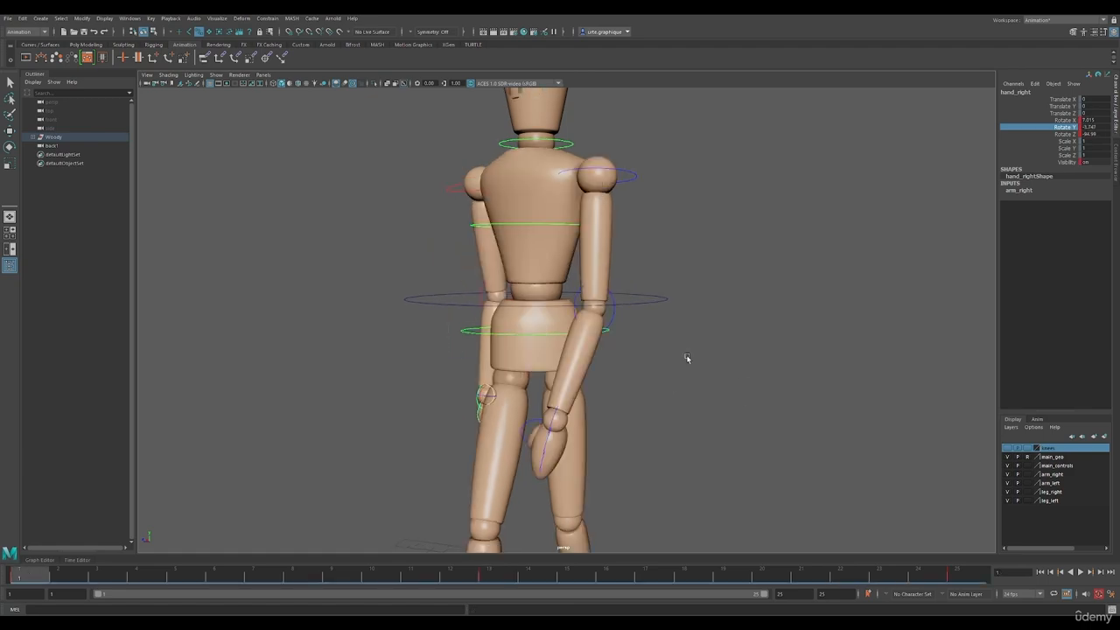
alt+drag(687, 357, 573, 419)
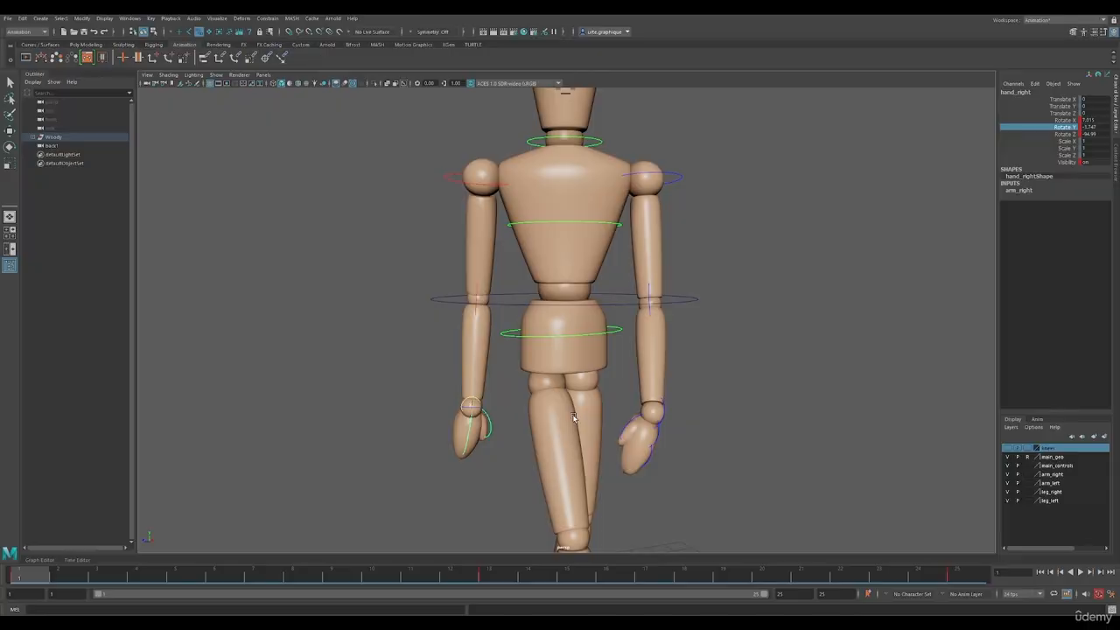
click(661, 408)
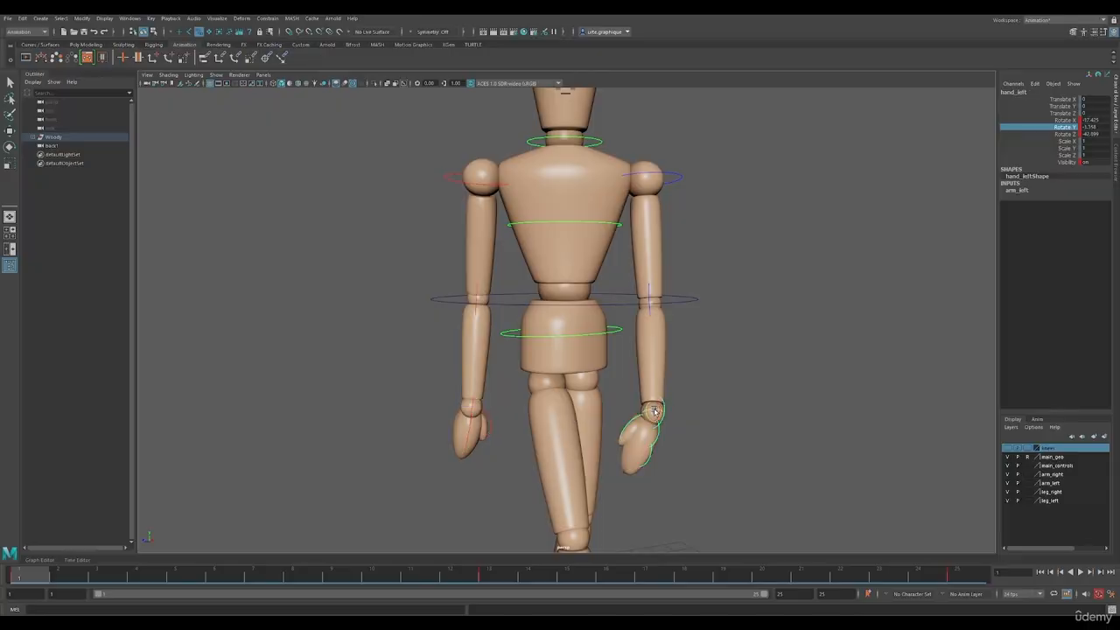
middle_drag(654, 411, 733, 414)
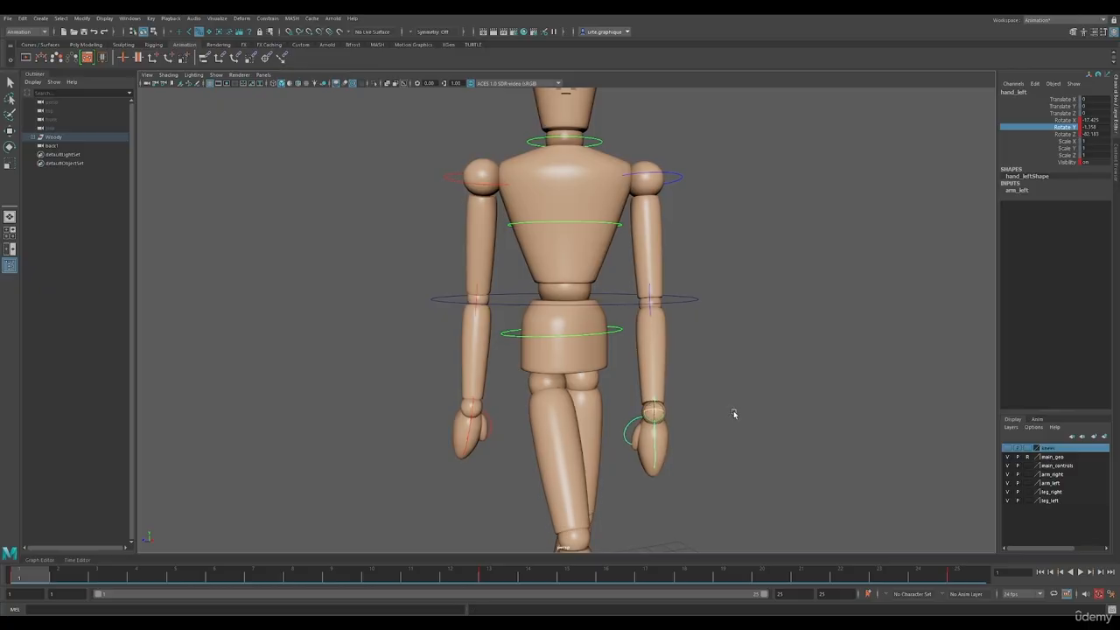
At frame 1, rotate the right hand so it hangs in line with its forearm
alt+drag(735, 414, 729, 413)
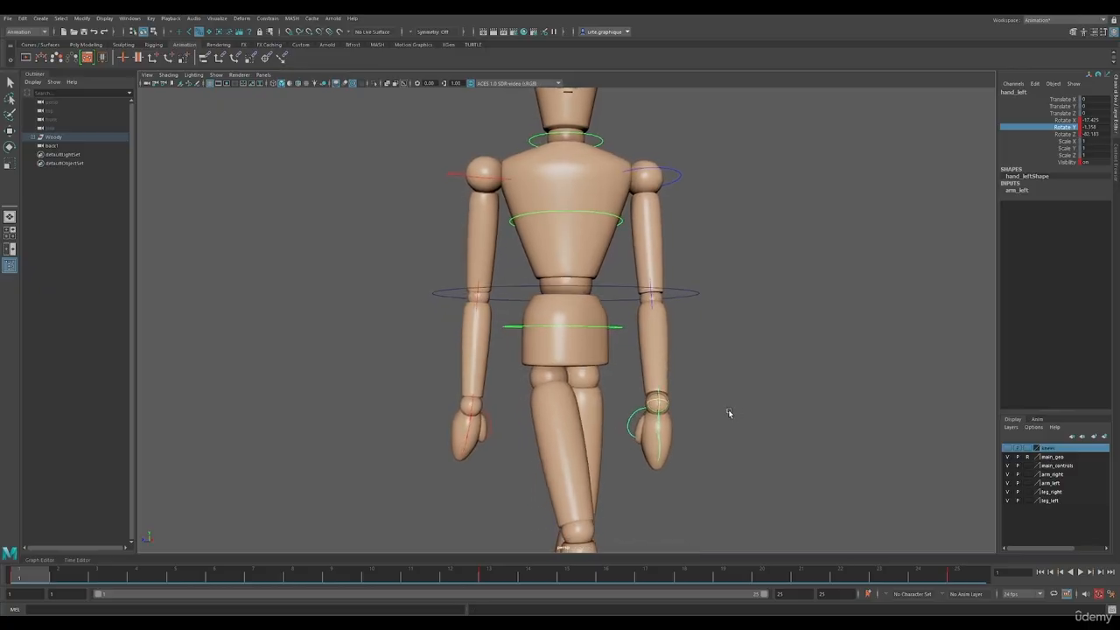
click(473, 405)
drag(473, 409, 478, 413)
alt+drag(719, 462, 742, 437)
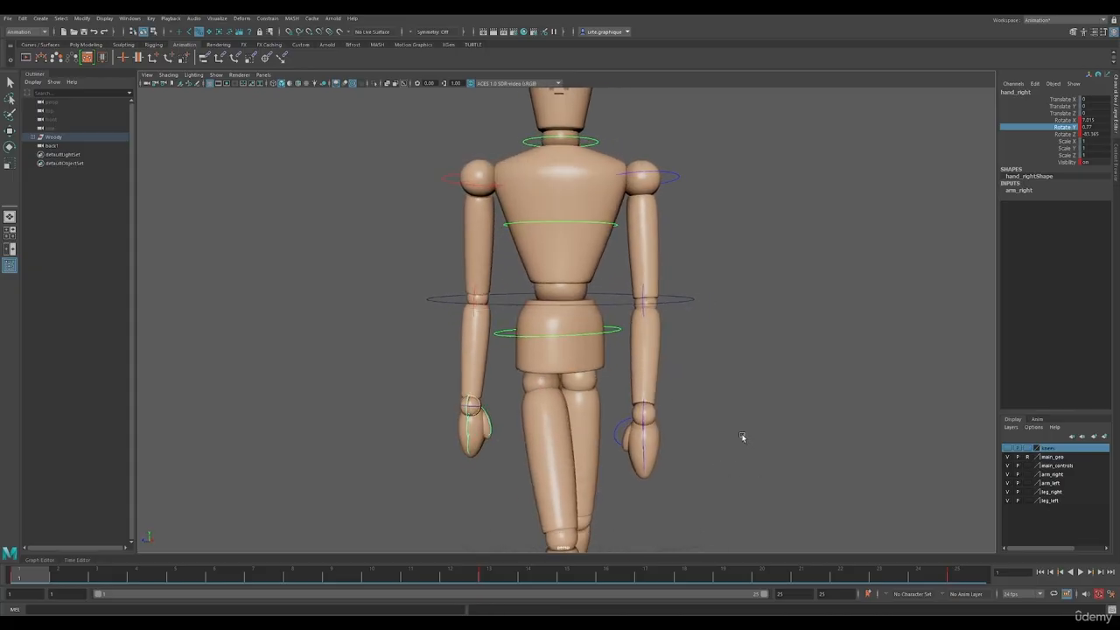
Select all of the mannequin's controls and key the frame 1 contact pose at frame 25
scroll(741, 431, down, 5)
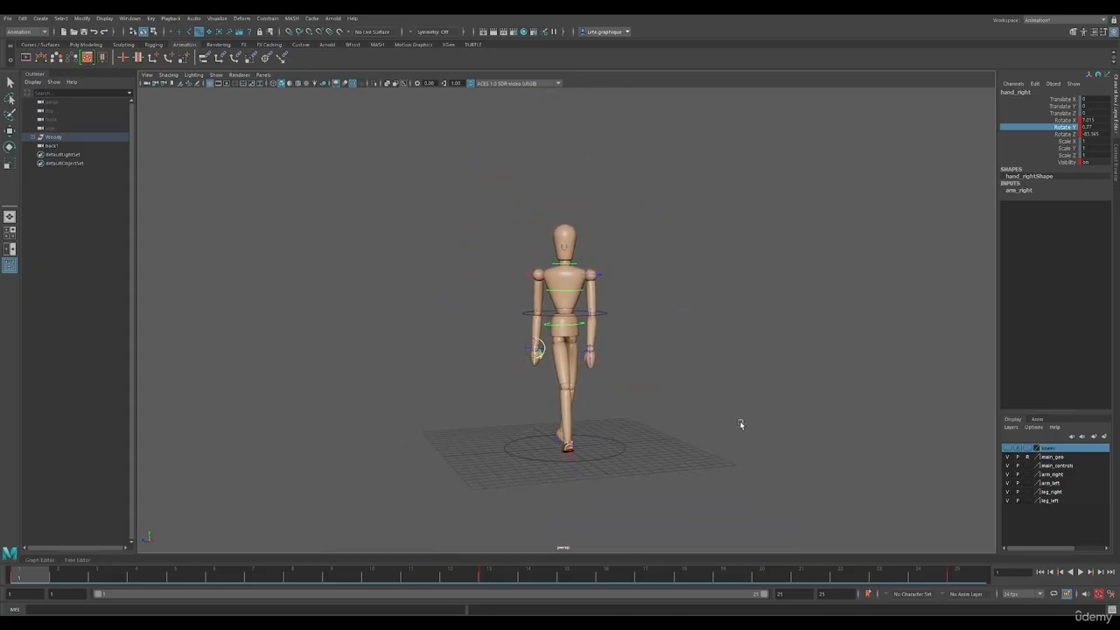
drag(412, 171, 741, 551)
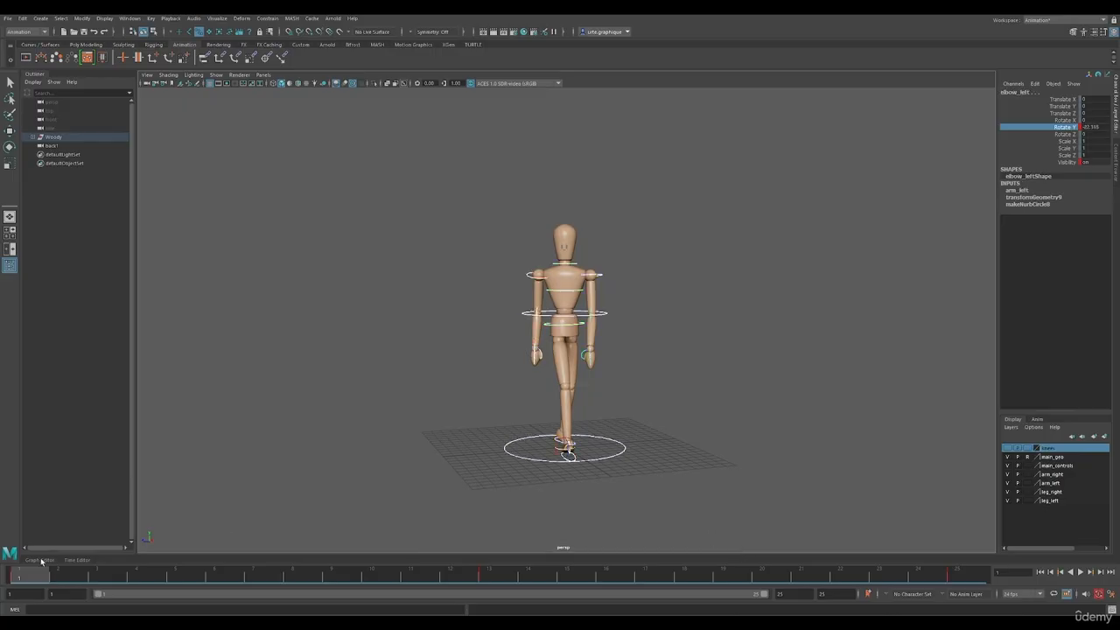
click(961, 573)
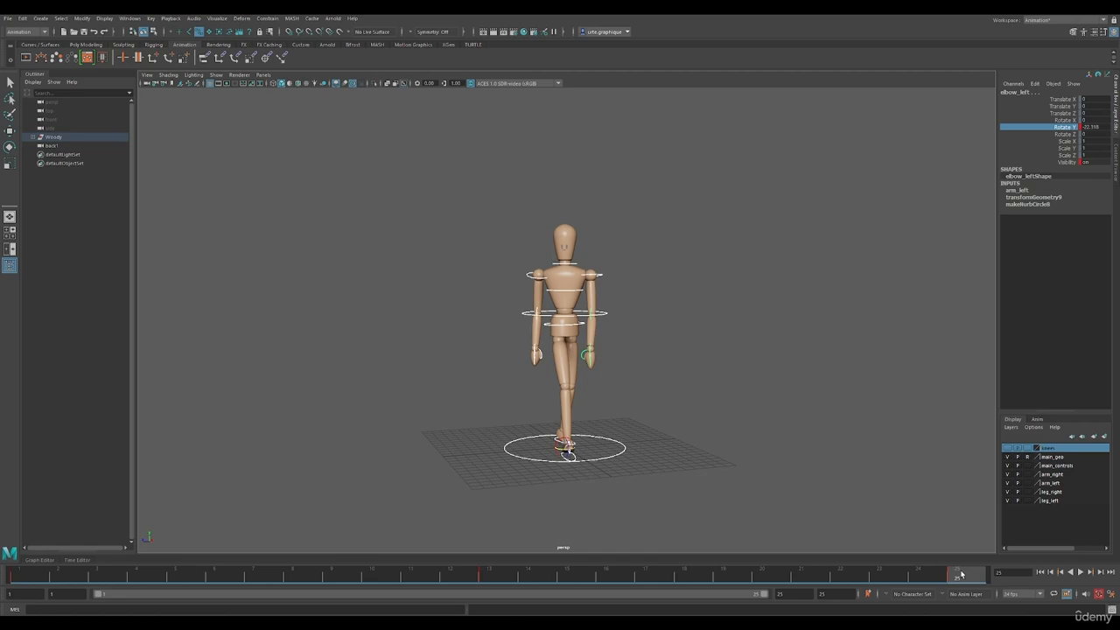
key(s)
Compare the contact poses at frames 1, 13 and 25 from the front with the controls deselected
click(33, 575)
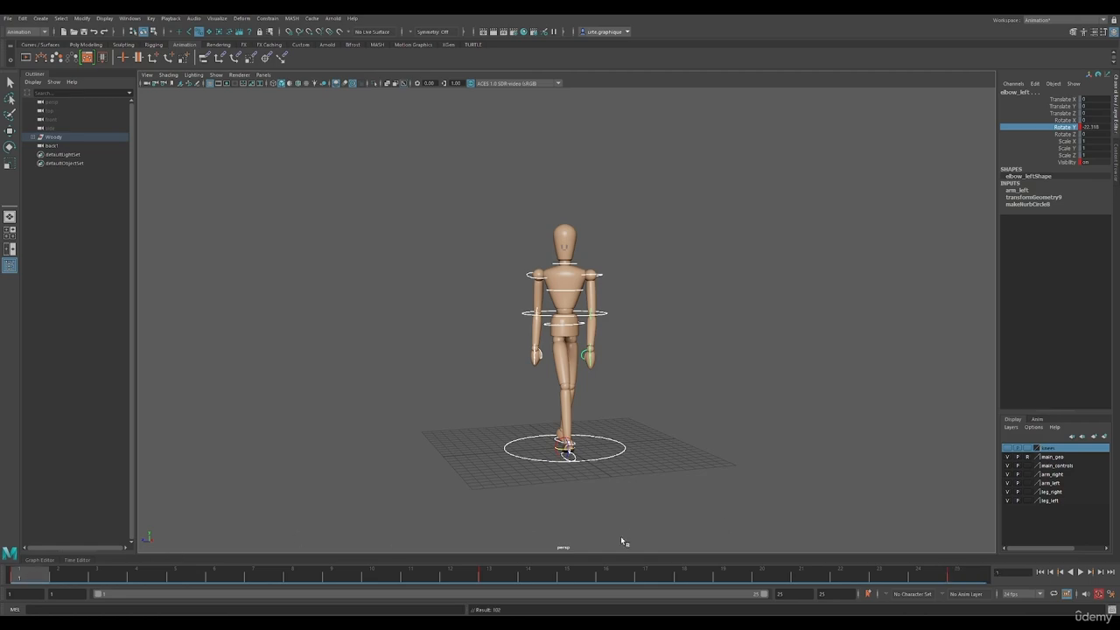
click(967, 580)
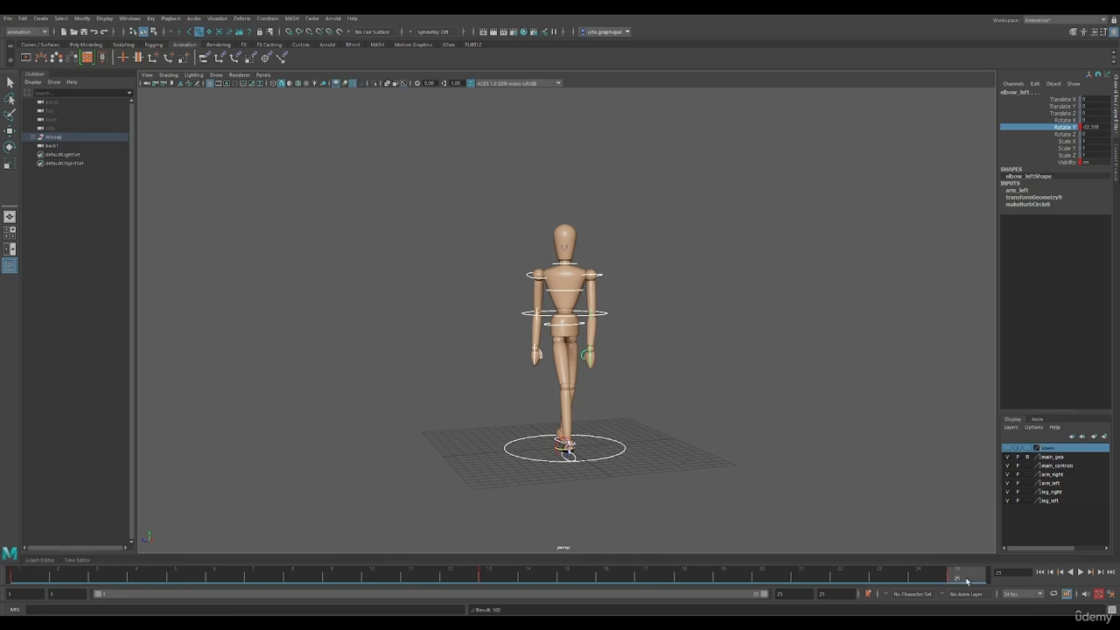
click(32, 576)
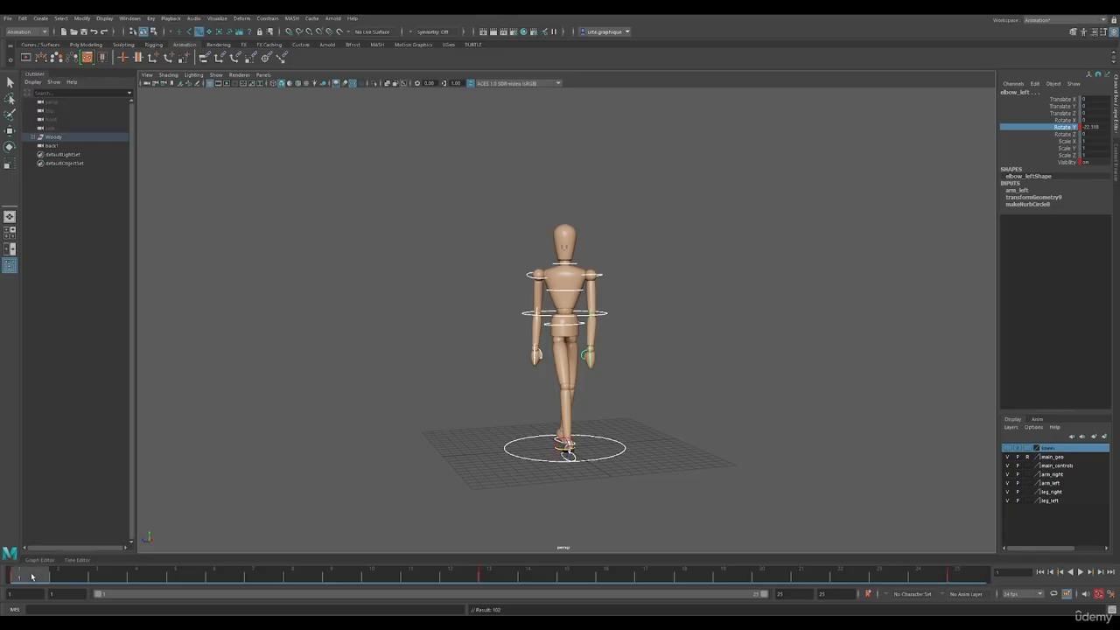
click(723, 403)
click(495, 575)
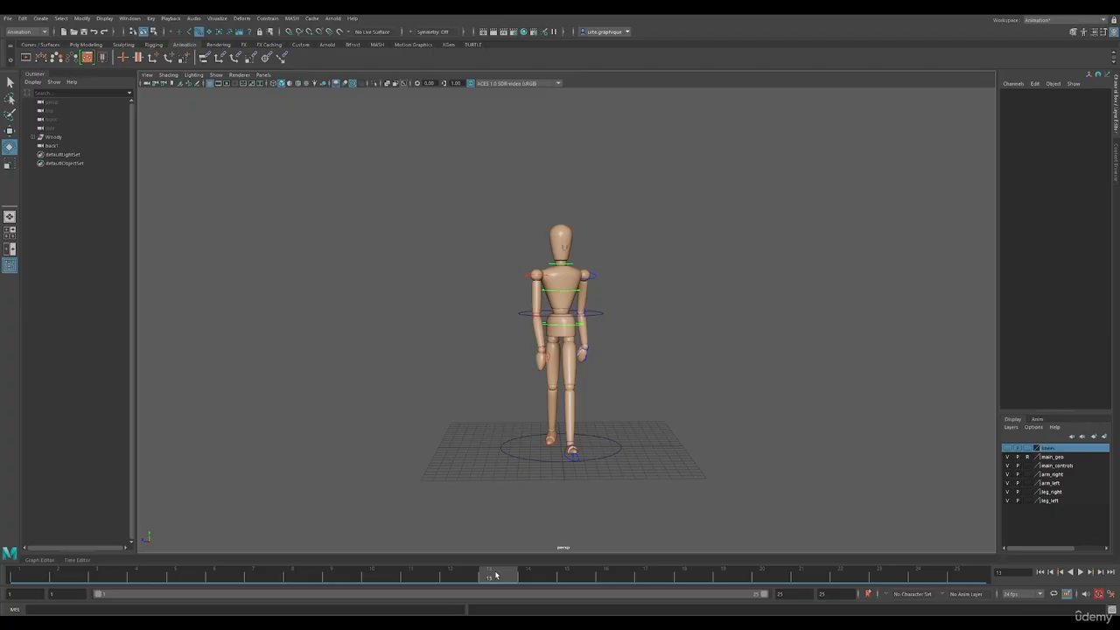
click(39, 575)
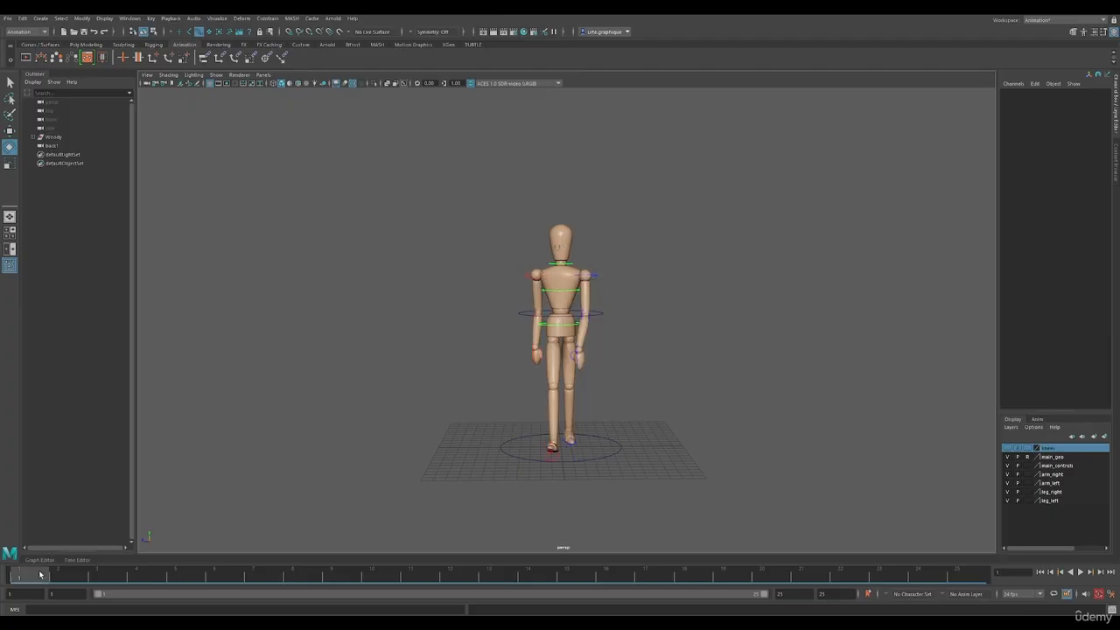
click(496, 576)
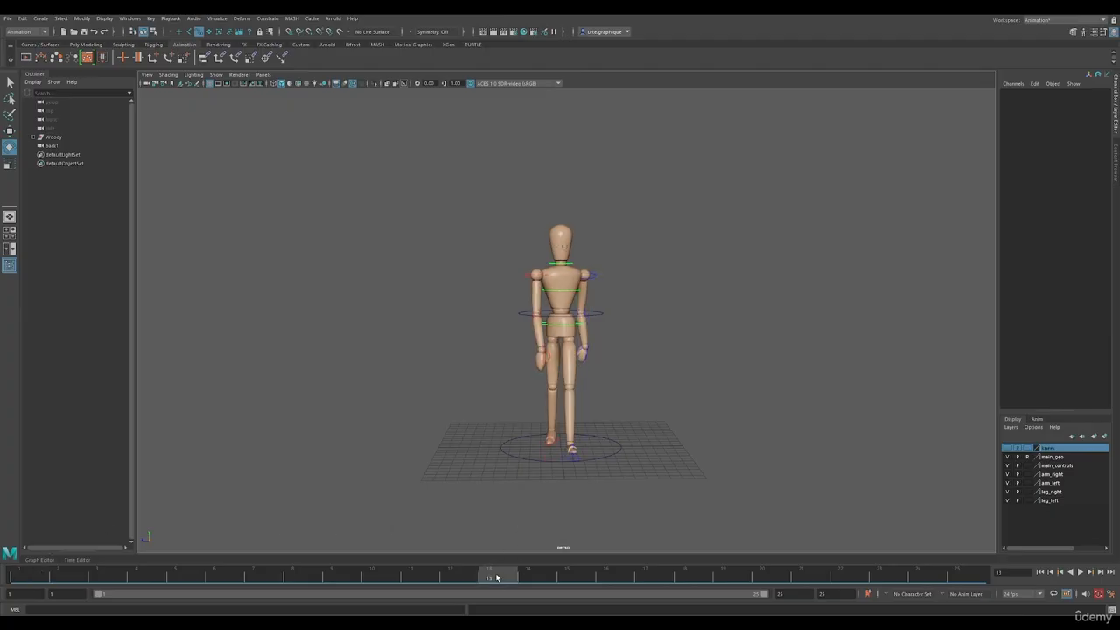
click(974, 576)
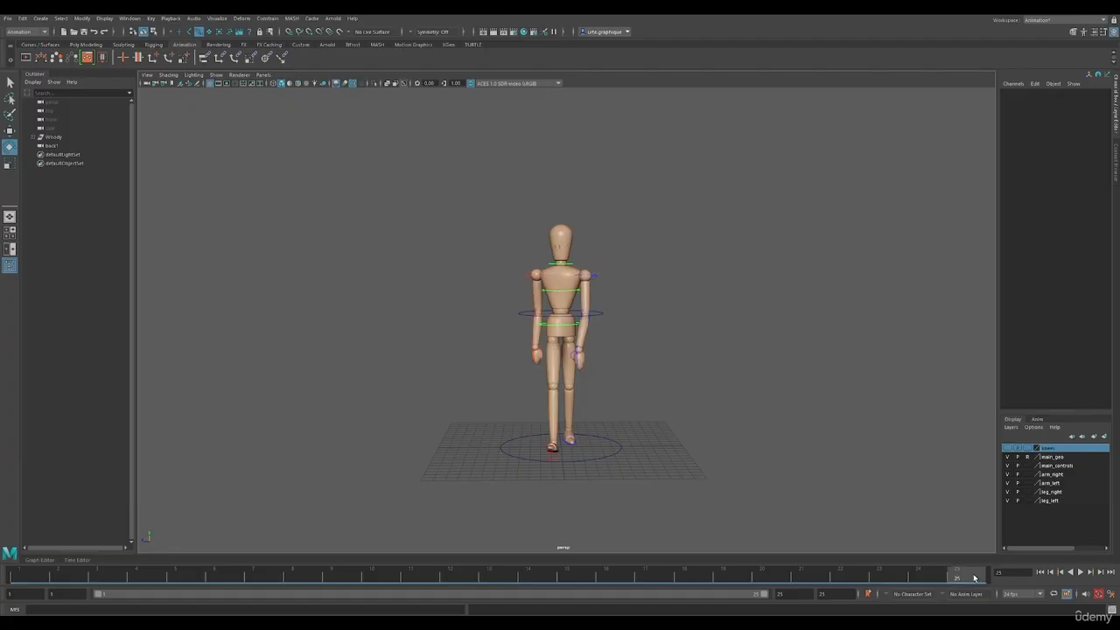